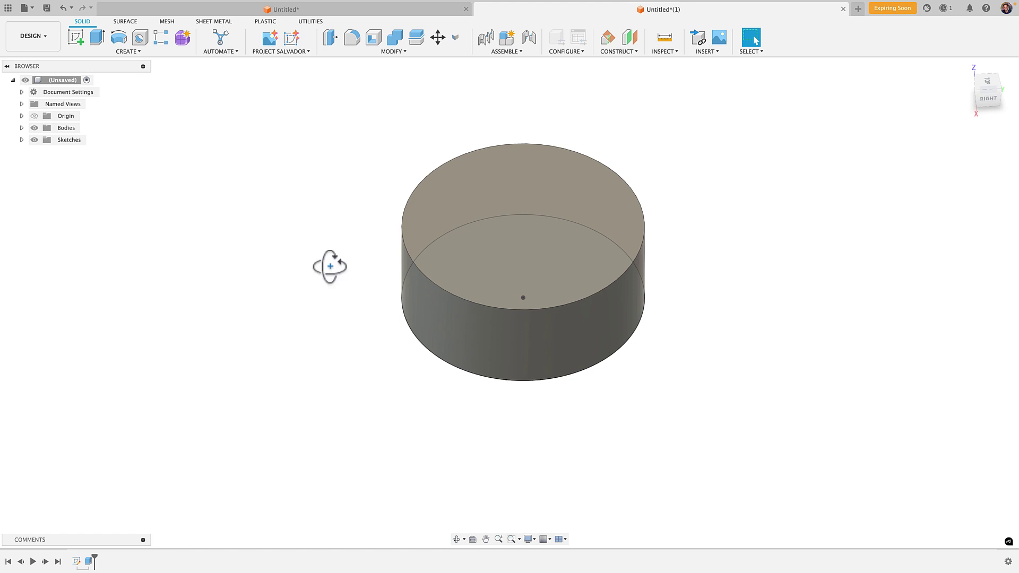
# Step: Create a construction plane offset about -82 mm from the XZ plane, in front of the cylinder
pyautogui.keyDown('shift'); pyautogui.moveTo(329, 266); pyautogui.dragTo(583, 117, button='middle'); pyautogui.keyUp('shift')
pyautogui.click(619, 50)
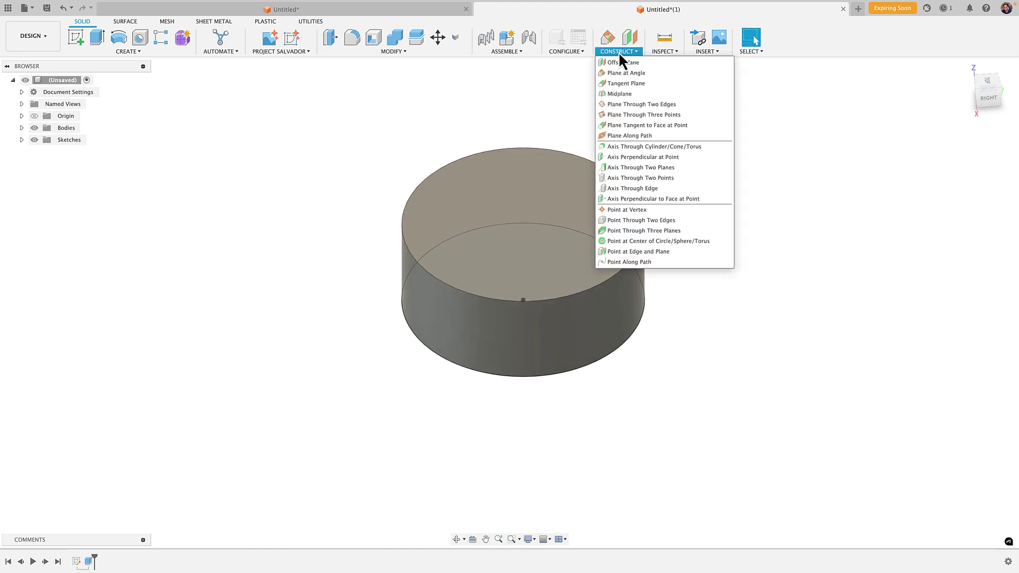
pyautogui.click(623, 63)
pyautogui.keyDown('shift'); pyautogui.moveTo(596, 317); pyautogui.dragTo(607, 307, button='middle'); pyautogui.keyUp('shift')
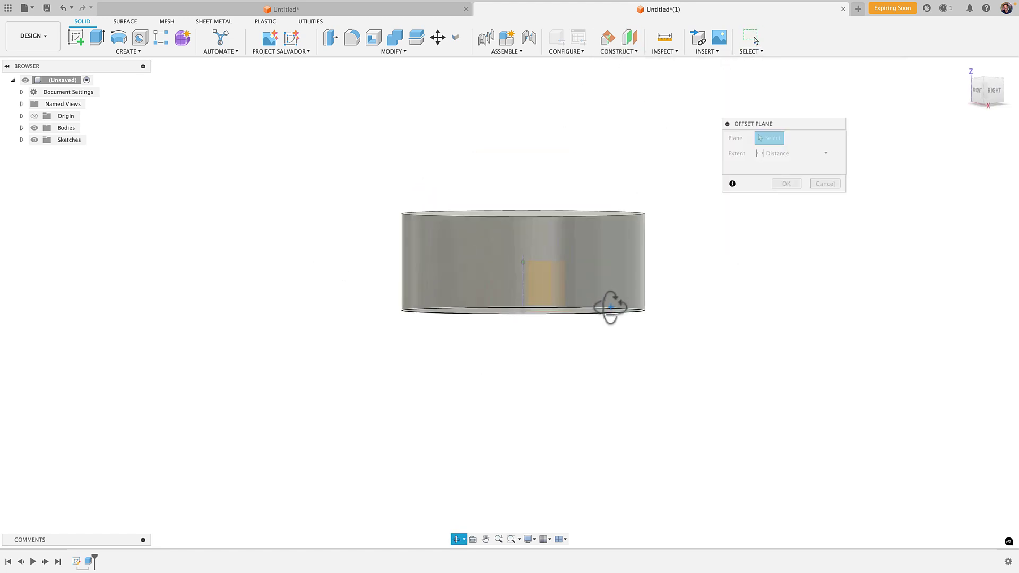
pyautogui.click(543, 294)
pyautogui.keyDown('shift'); pyautogui.moveTo(461, 260); pyautogui.dragTo(546, 310, button='middle'); pyautogui.keyUp('shift')
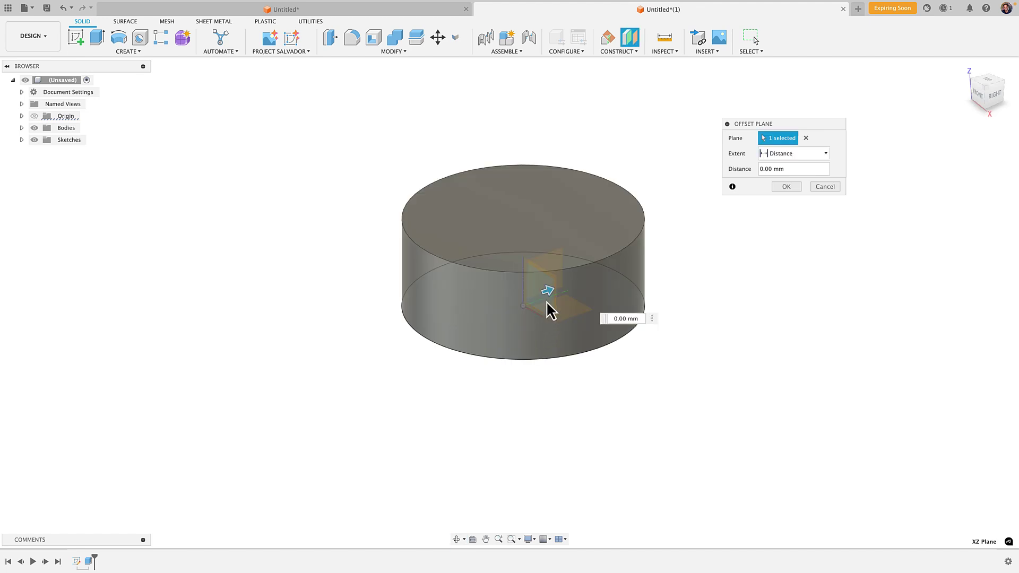
pyautogui.moveTo(547, 295); pyautogui.dragTo(375, 350)
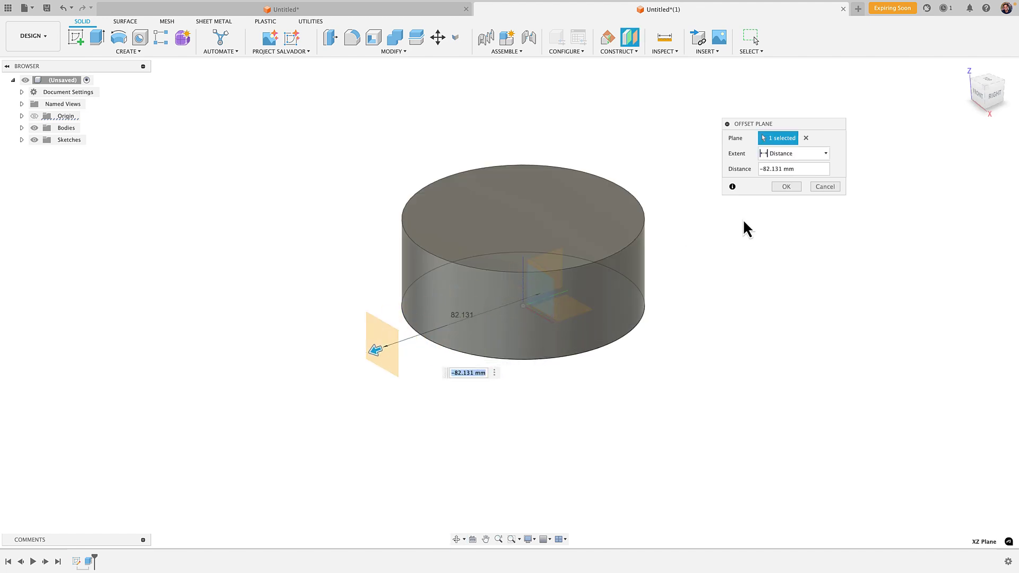
pyautogui.click(787, 187)
# Step: Start a sketch on the offset plane, project the cylinder body into it, and hide the bodies
pyautogui.click(75, 41)
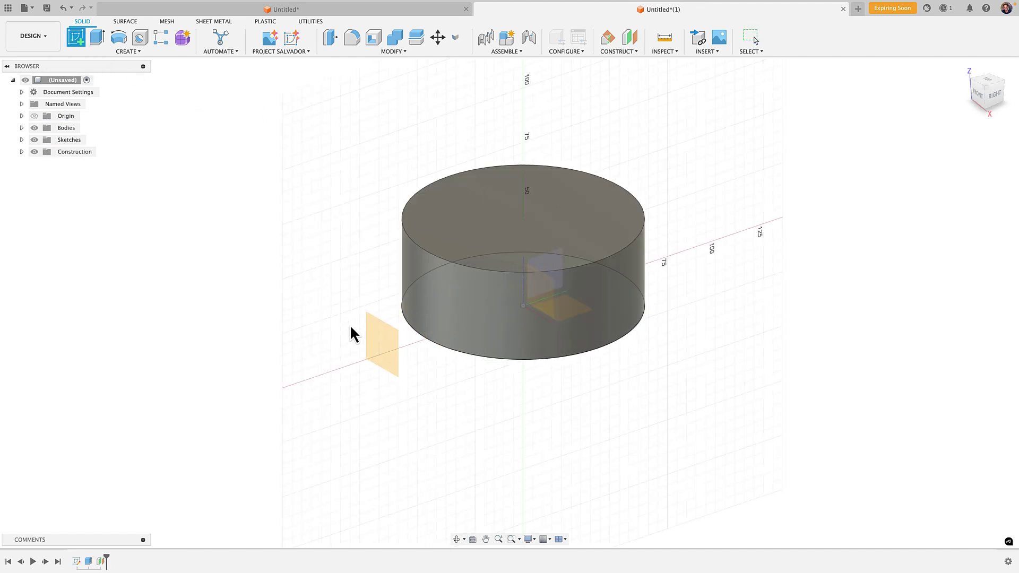
pyautogui.click(379, 343)
pyautogui.scroll(4, 454, 327)
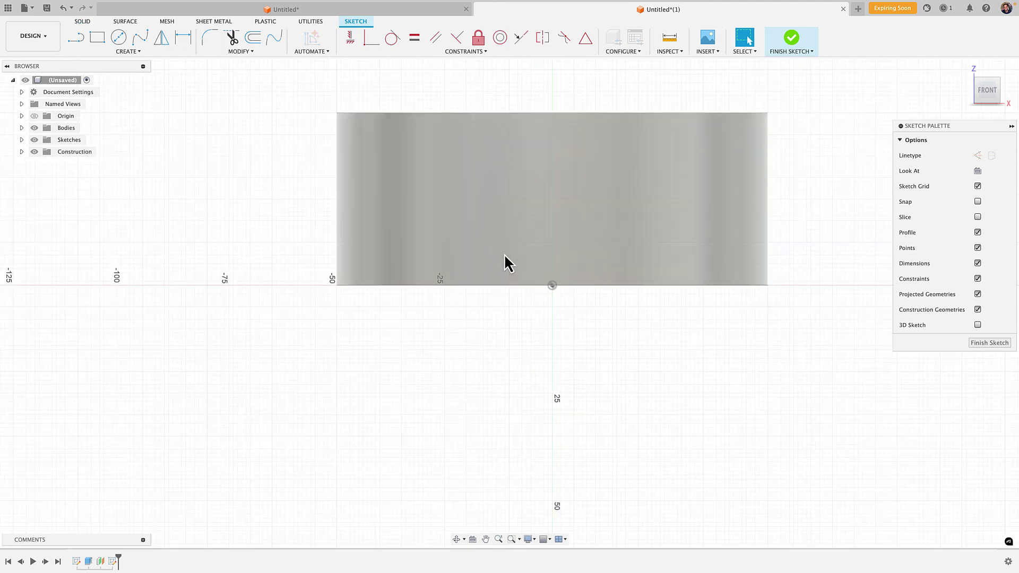
pyautogui.moveTo(505, 262); pyautogui.dragTo(421, 344, button='middle')
pyautogui.press('p')
pyautogui.click(545, 285)
pyautogui.click(748, 186)
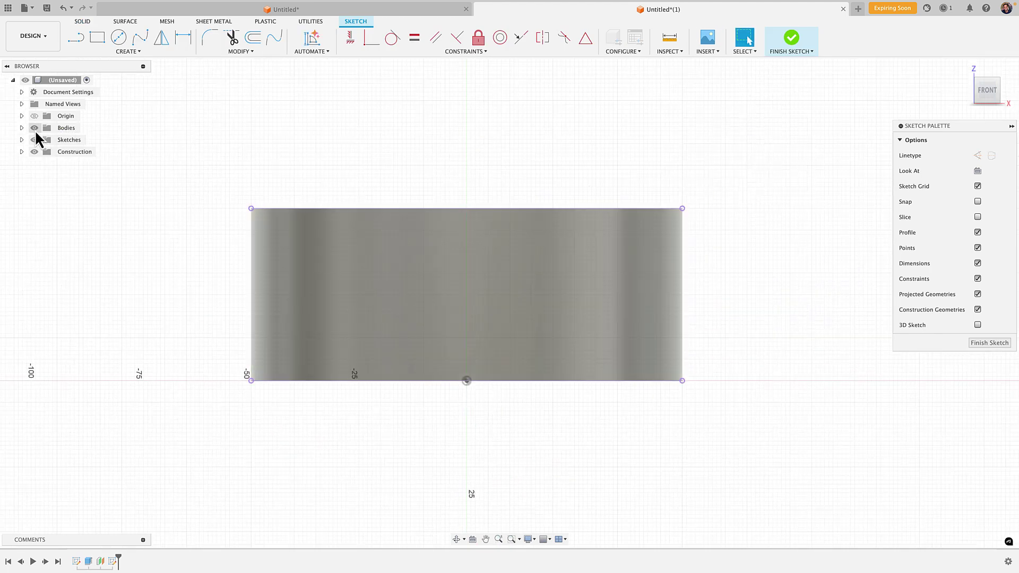
pyautogui.click(34, 127)
pyautogui.scroll(5, 377, 276)
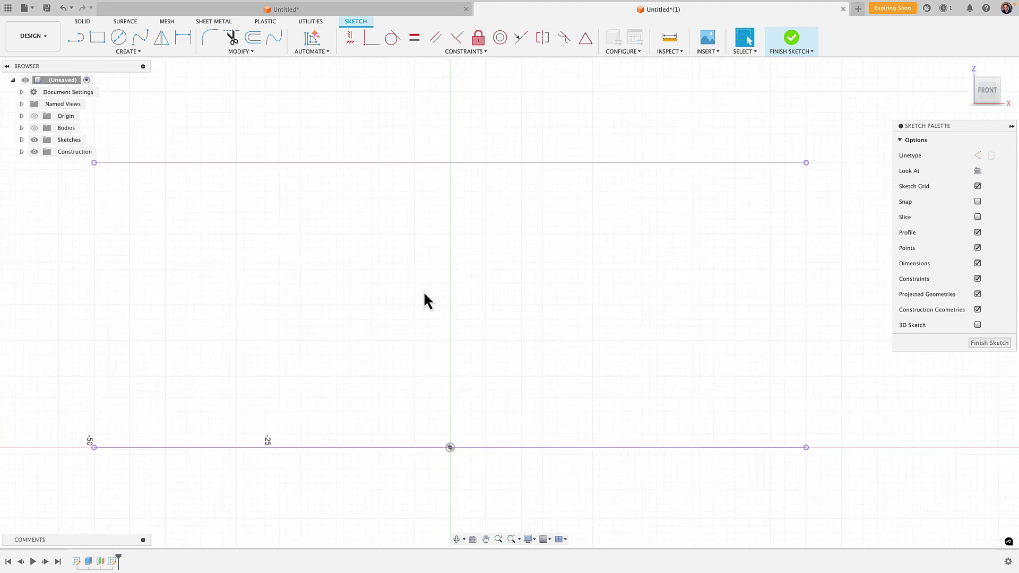
# Step: Sketch a closed half-heart near the centre: a vertical line about 15 mm long, a tangent arc, and a slanted line about 18 mm long
pyautogui.press('l')
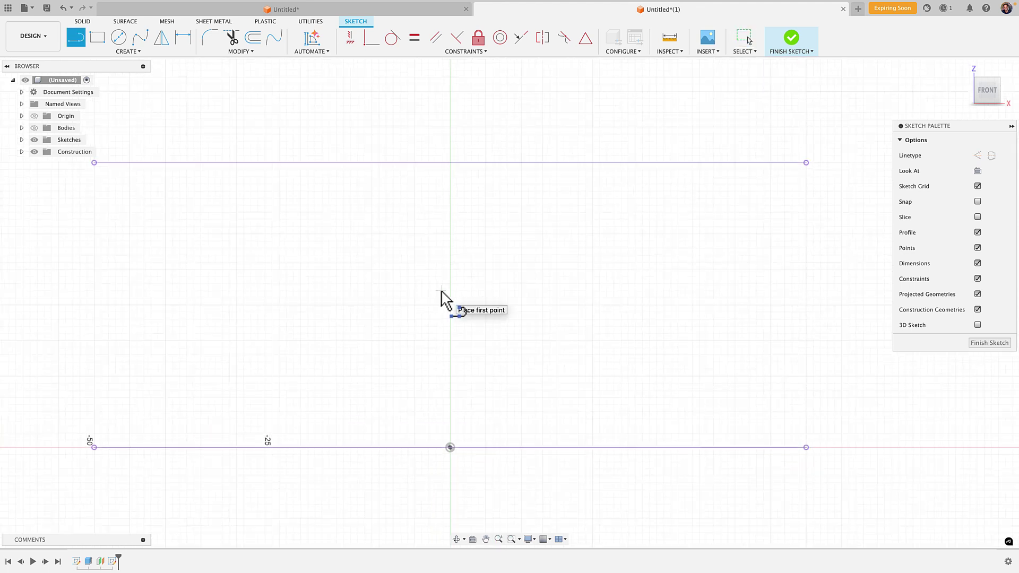
pyautogui.click(491, 349)
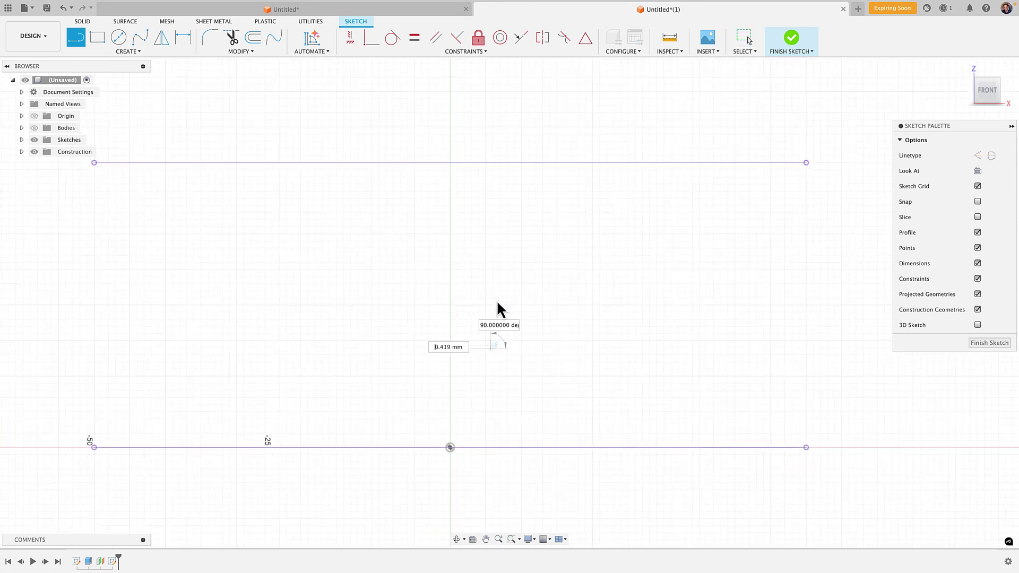
pyautogui.click(489, 240)
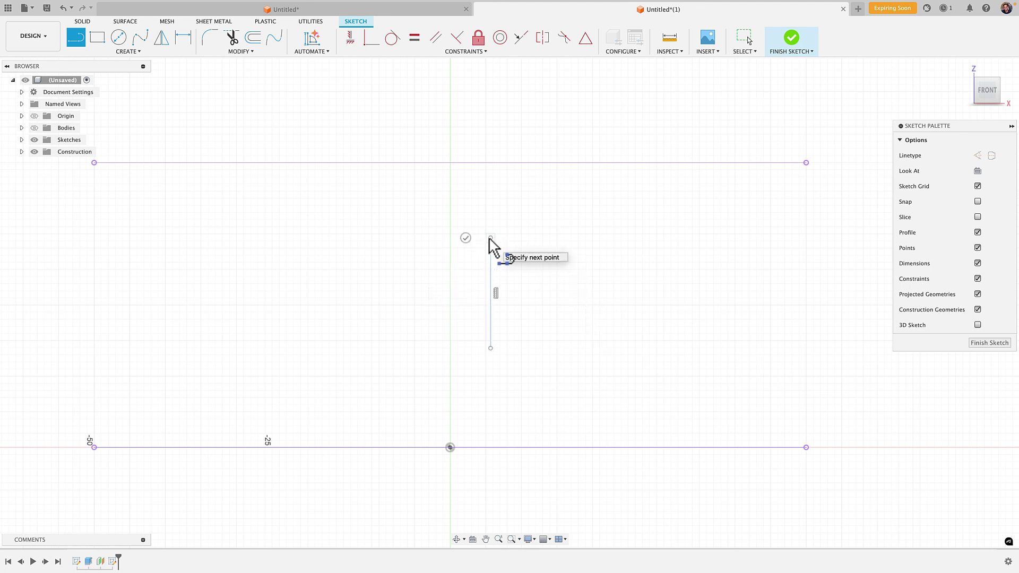
pyautogui.moveTo(567, 243); pyautogui.dragTo(536, 314)
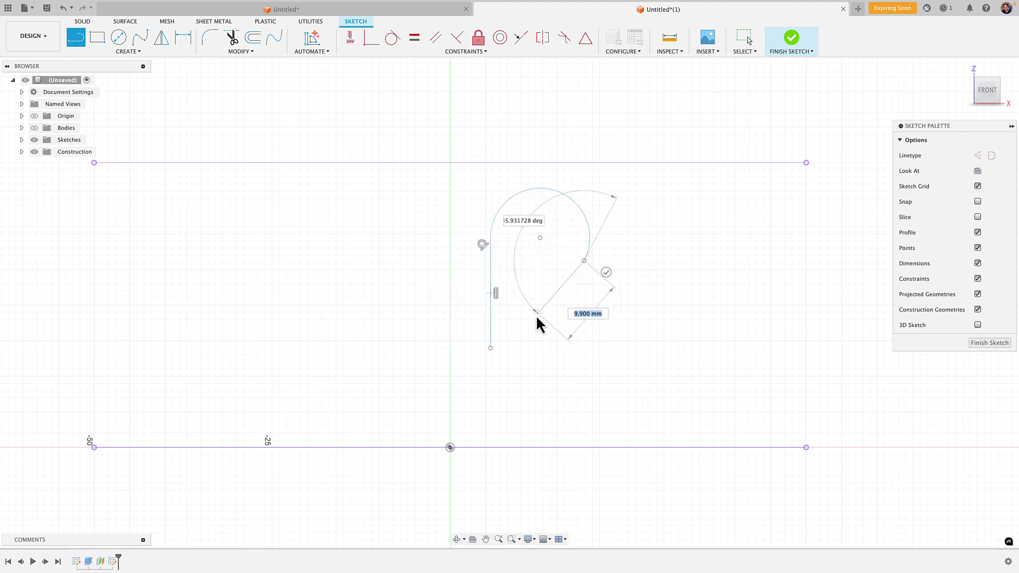
pyautogui.click(491, 351)
pyautogui.moveTo(512, 321); pyautogui.dragTo(490, 361, button='middle')
pyautogui.press('Escape')
pyautogui.scroll(1, 494, 352)
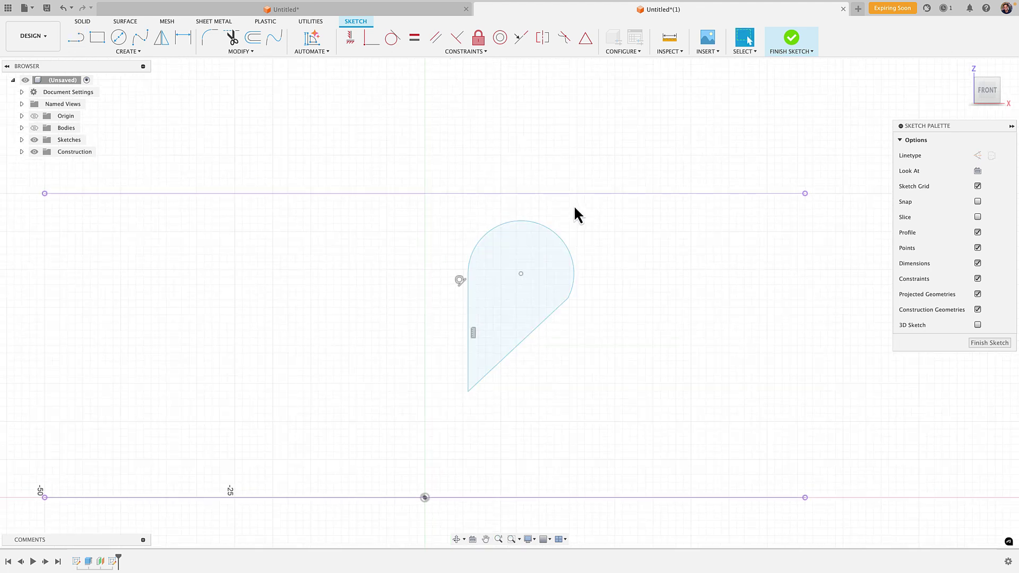
# Step: Apply a tangent constraint between the slanted line and the arc of the half-heart
pyautogui.click(386, 37)
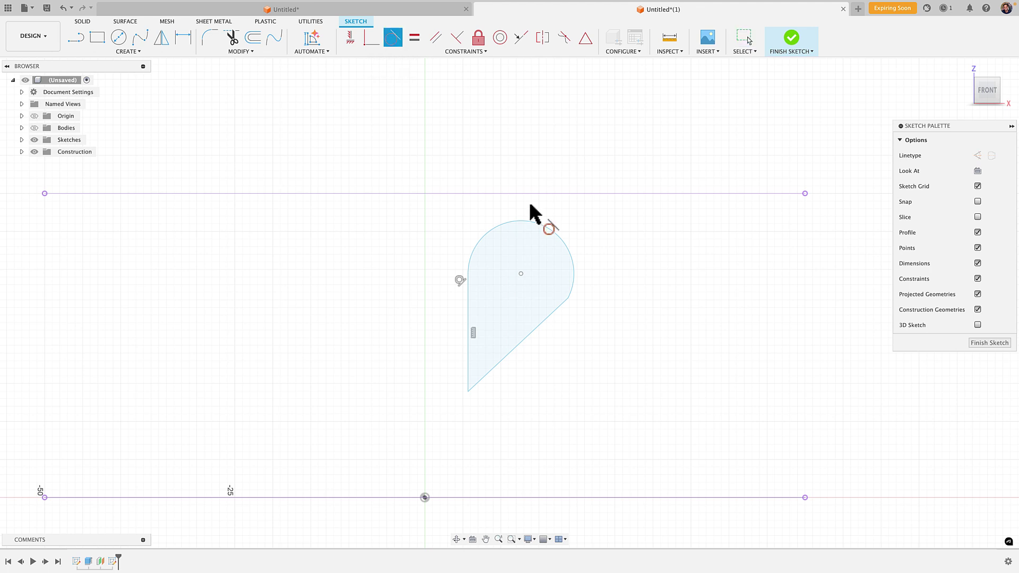
pyautogui.click(523, 342)
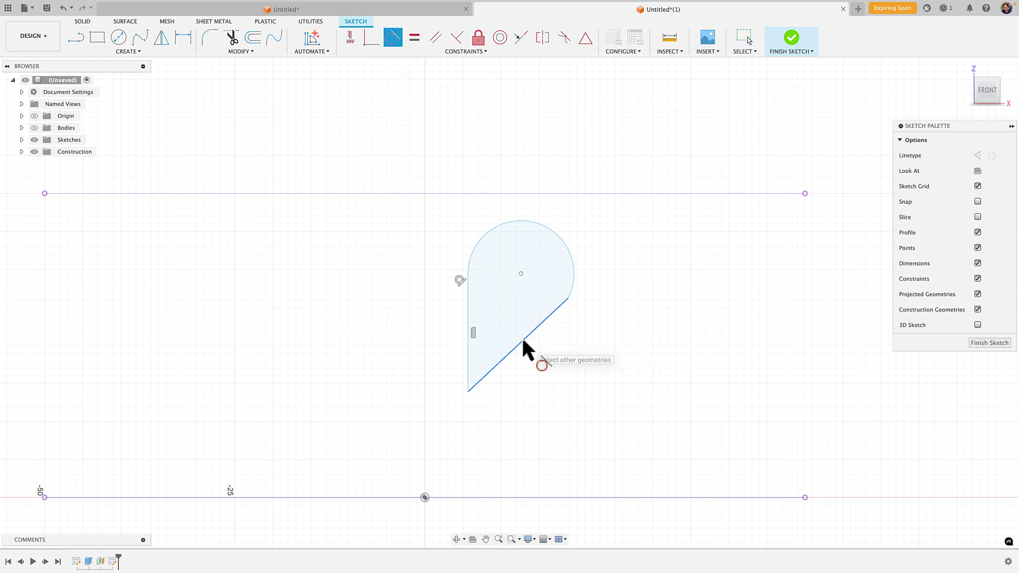
pyautogui.click(574, 262)
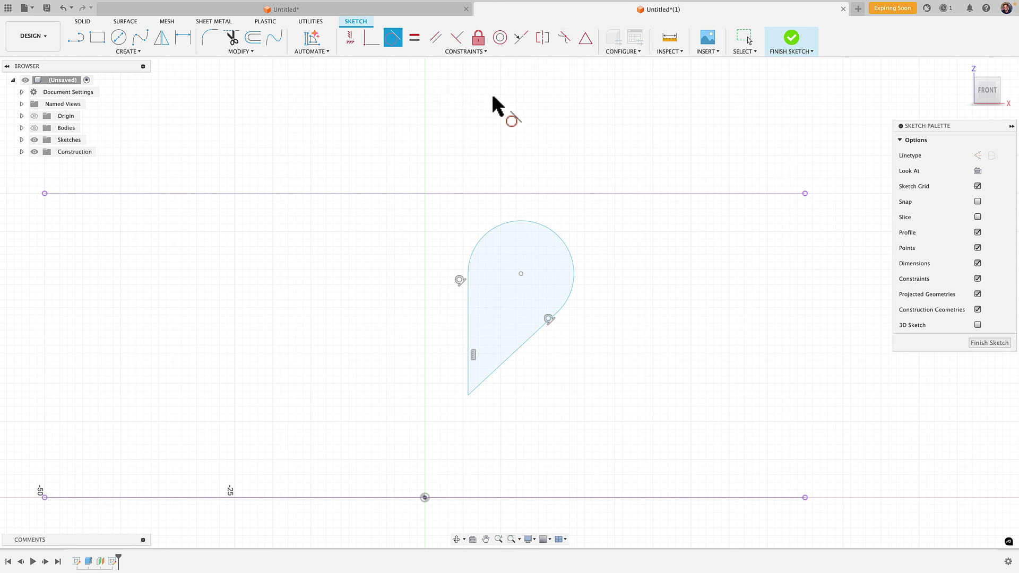
pyautogui.scroll(3, 582, 319)
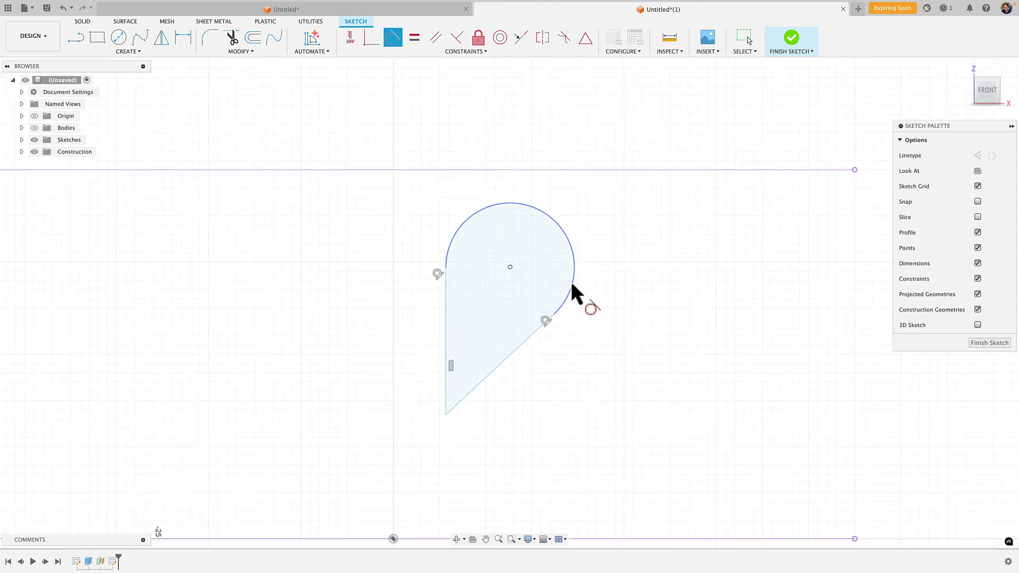
pyautogui.moveTo(467, 177); pyautogui.dragTo(470, 154, button='middle')
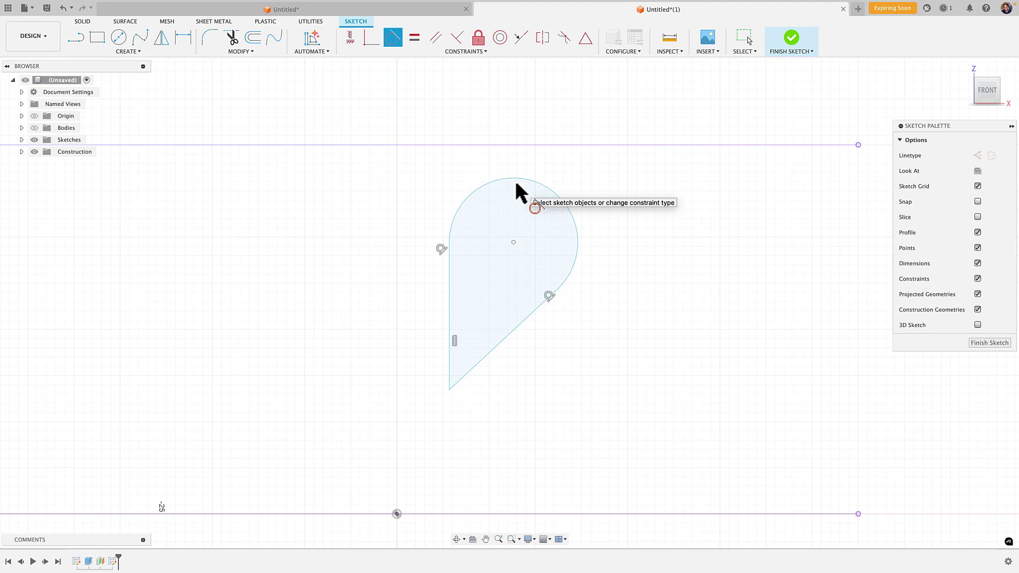
pyautogui.press('Escape')
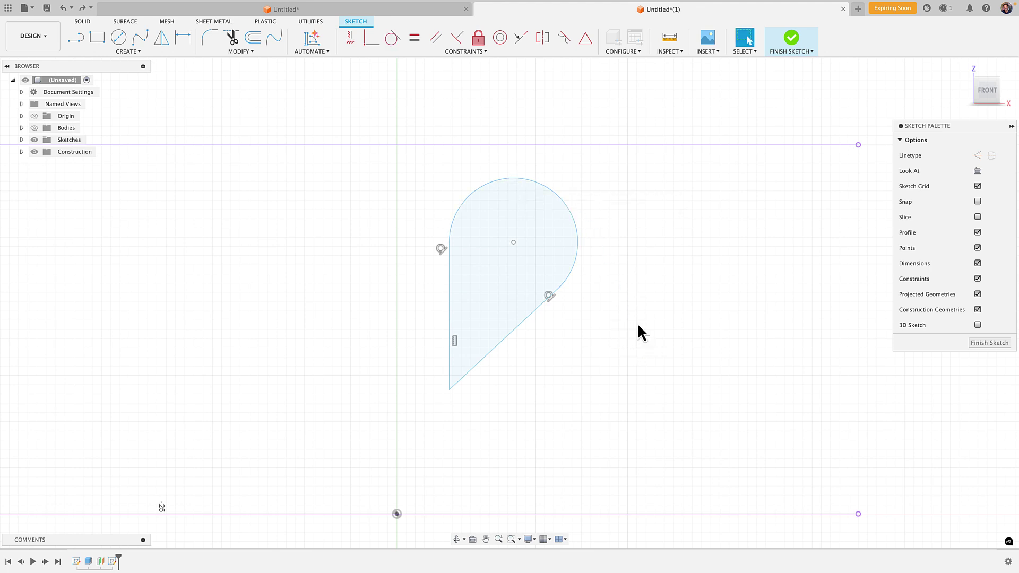
# Step: Dimension the half-heart's arc to a radius of 5 mm
pyautogui.press('d')
pyautogui.click(573, 215)
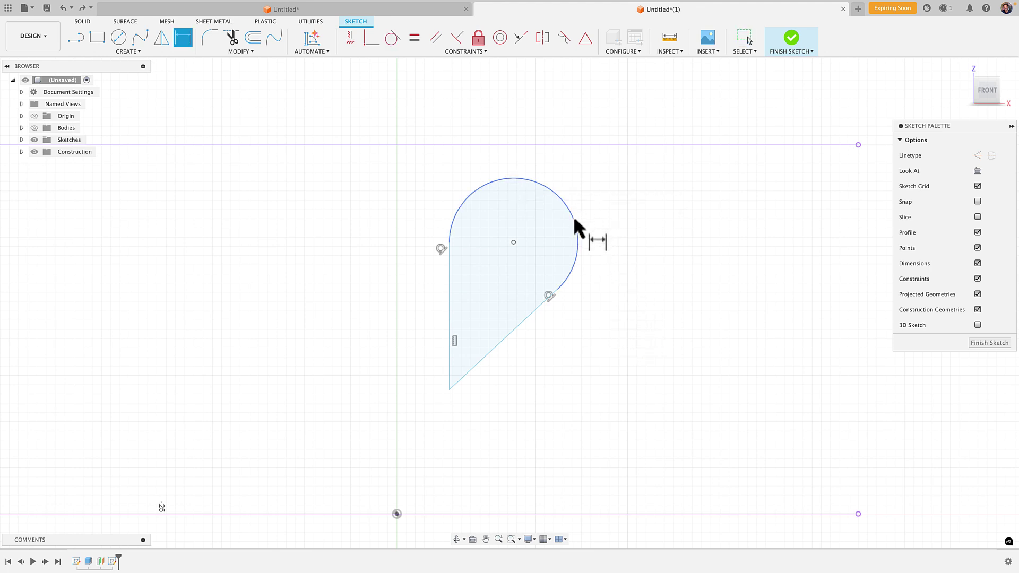
pyautogui.click(591, 205)
pyautogui.write('5')
pyautogui.press('Return')
pyautogui.scroll(3, 598, 369)
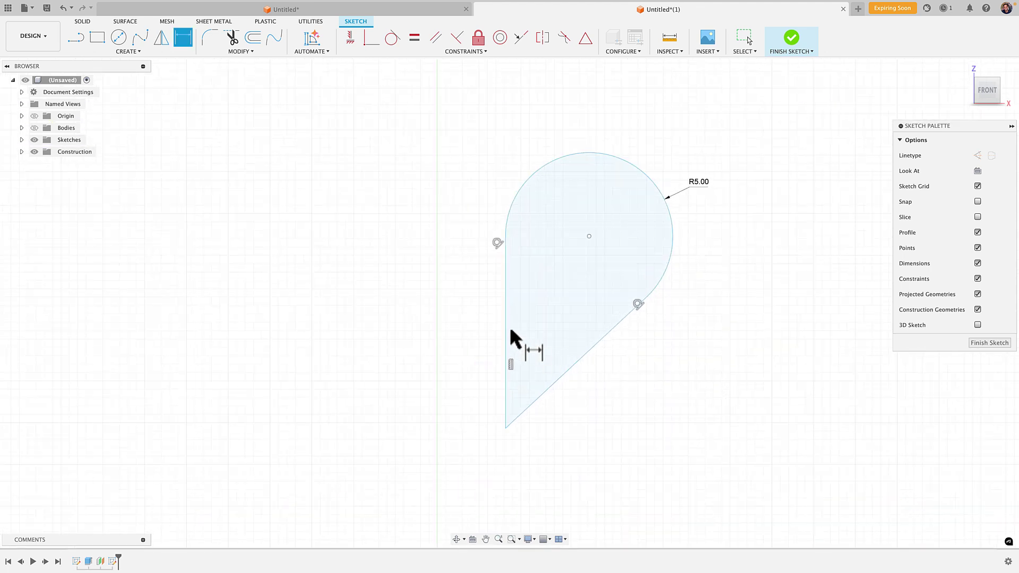
# Step: Dimension the half-heart's vertical line to a length of 12 mm
pyautogui.click(507, 330)
pyautogui.click(487, 329)
pyautogui.write('12')
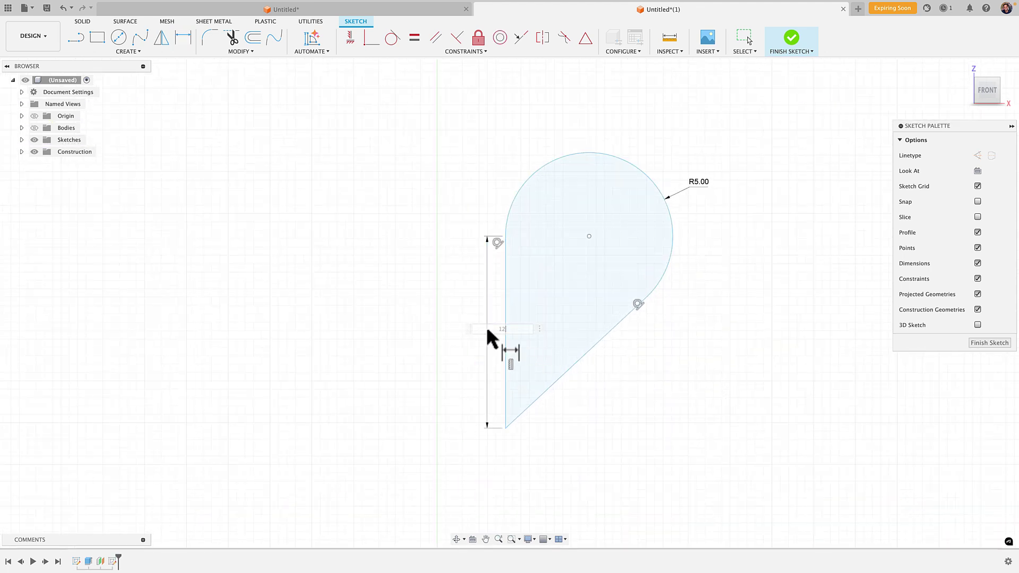
pyautogui.press('Return')
pyautogui.press('Escape')
# Step: Align the half-heart's lower tip vertically with the sketch origin using a horizontal/vertical constraint
pyautogui.moveTo(505, 429); pyautogui.dragTo(483, 423)
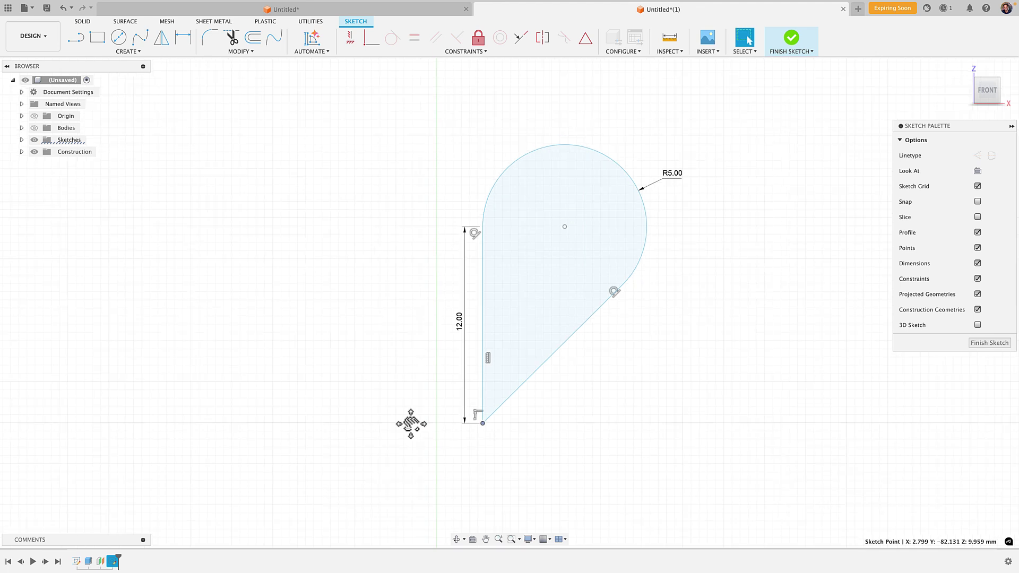
pyautogui.scroll(-4, 475, 422)
pyautogui.click(350, 37)
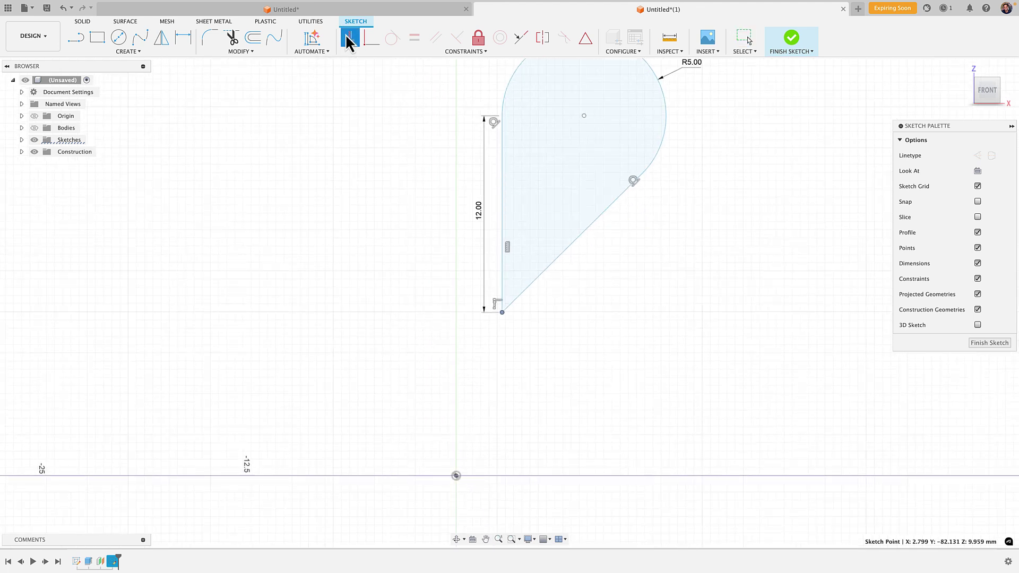
pyautogui.click(457, 475)
pyautogui.moveTo(458, 405); pyautogui.dragTo(456, 434, button='middle')
pyautogui.press('Escape')
pyautogui.moveTo(455, 341); pyautogui.dragTo(453, 366)
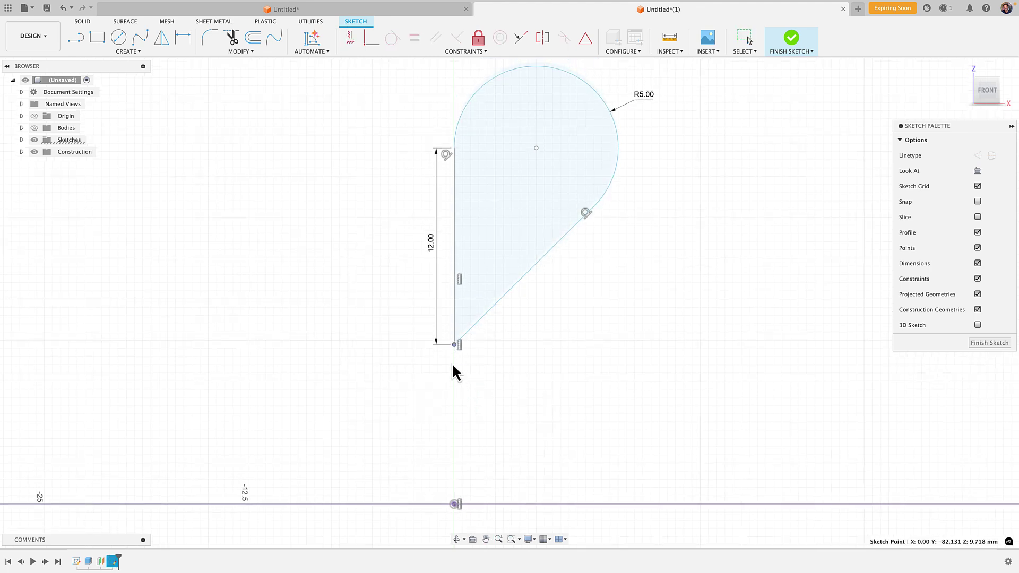
# Step: Dimension the vertical distance between the half-heart's lower tip and the projected base line to 11.5 mm
pyautogui.scroll(3, 451, 396)
pyautogui.press('d')
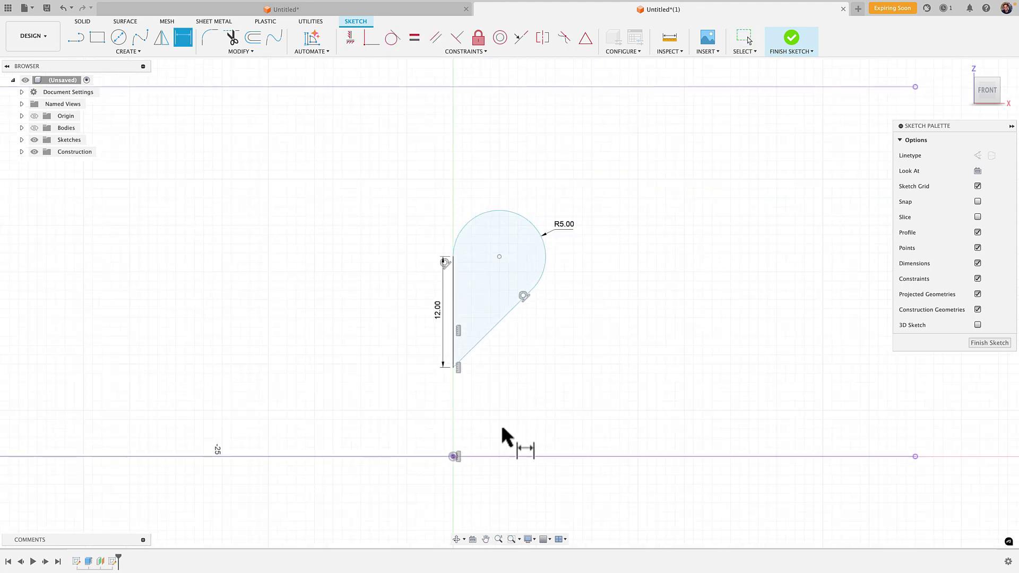
pyautogui.click(453, 366)
pyautogui.click(504, 369)
pyautogui.write('11.5')
pyautogui.press('Return')
pyautogui.scroll(-1, 504, 369)
pyautogui.press('Escape')
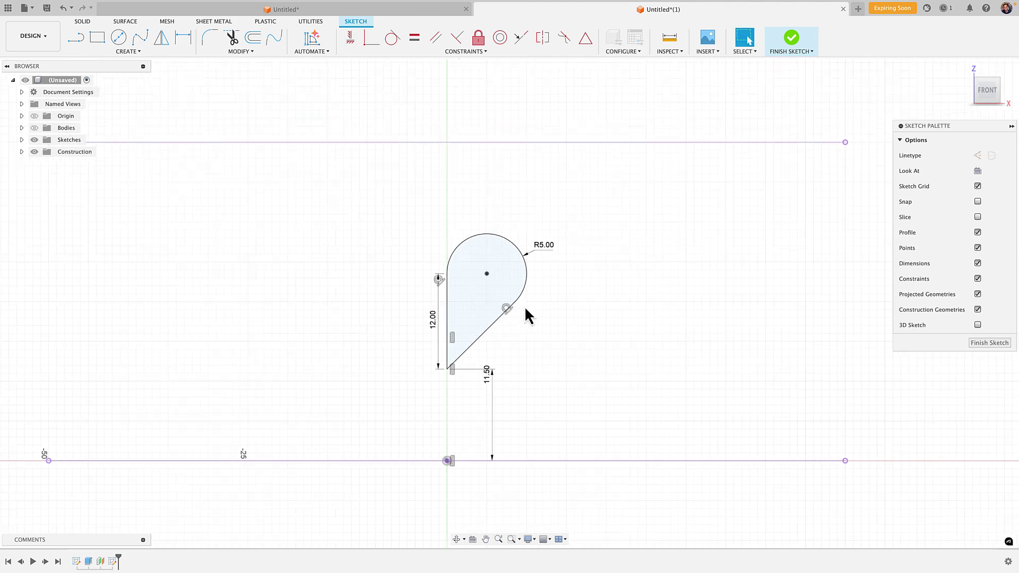
# Step: Convert the half-heart's vertical line to construction and mirror the arc and slanted line across it
pyautogui.click(446, 299)
pyautogui.click(976, 156)
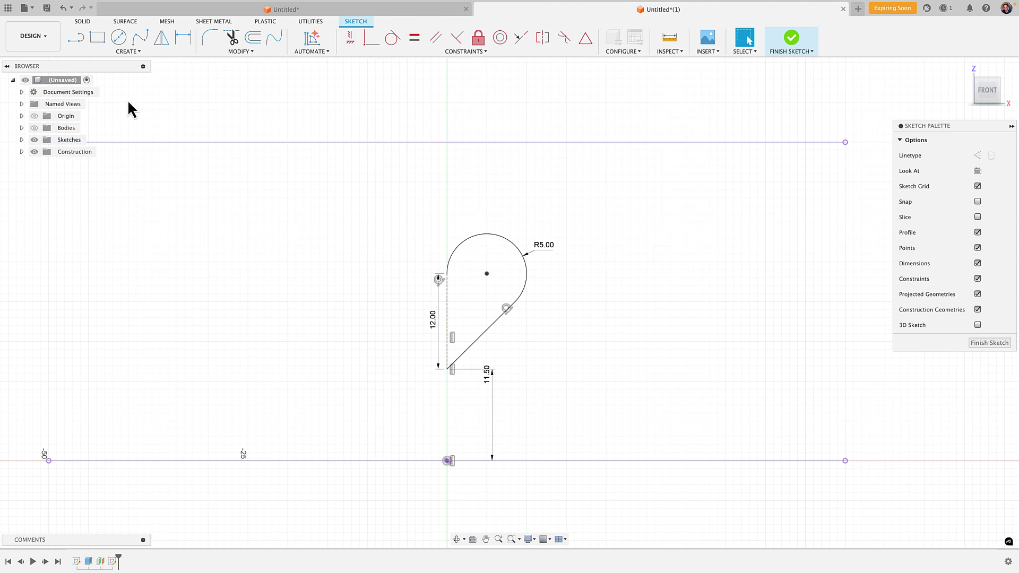
pyautogui.click(135, 52)
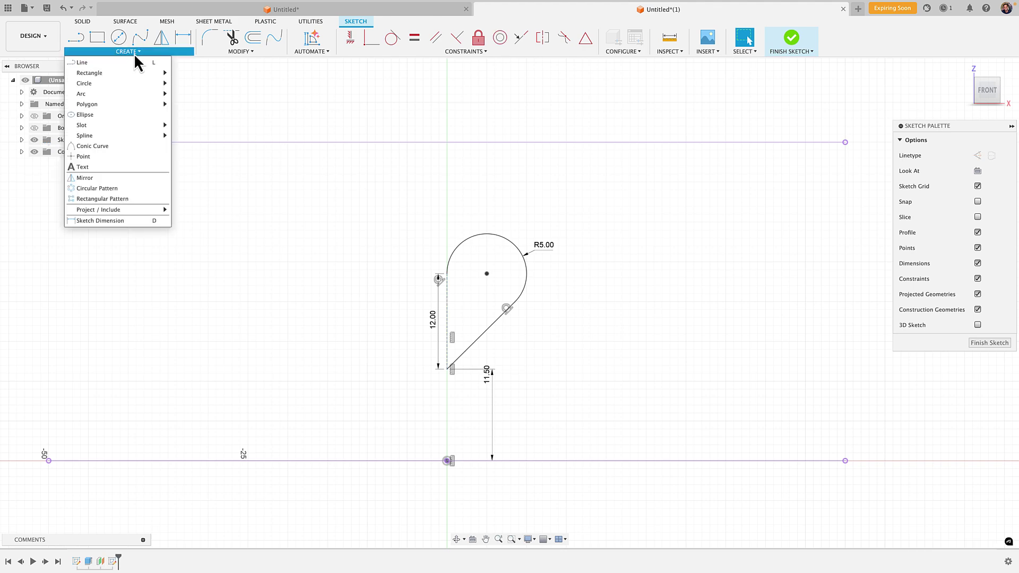
pyautogui.click(82, 178)
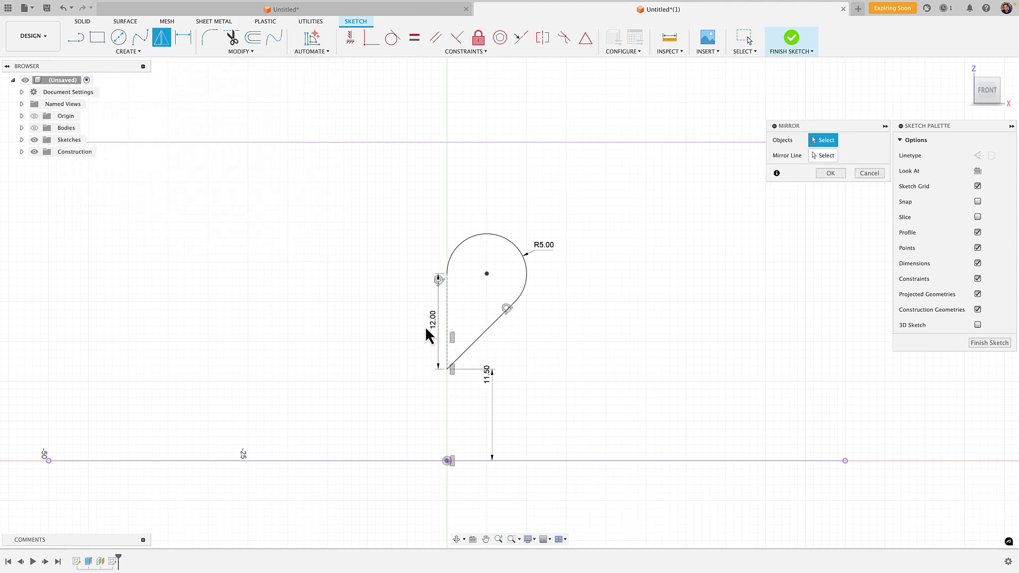
pyautogui.click(509, 241)
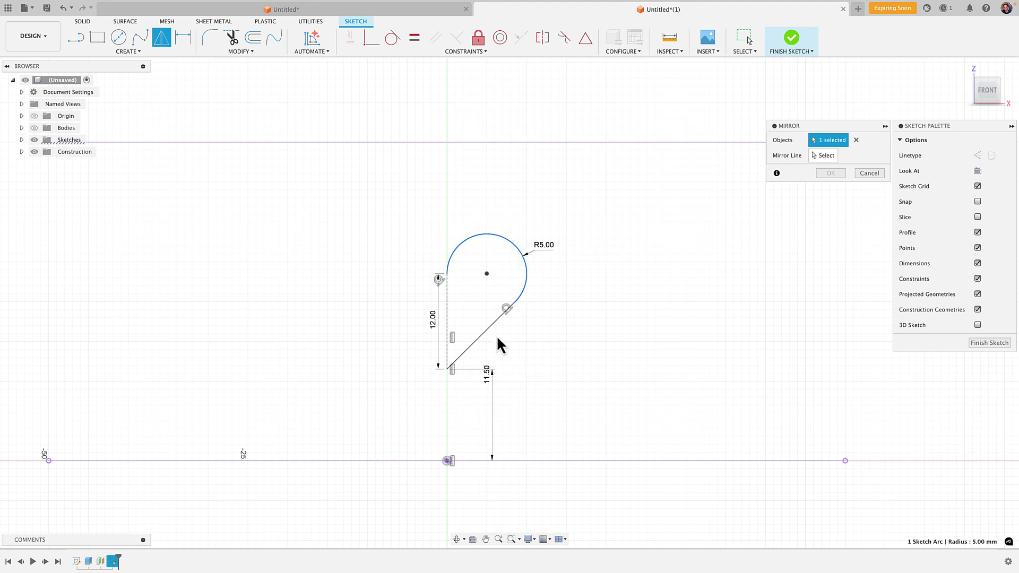
pyautogui.click(493, 330)
pyautogui.scroll(3, 425, 313)
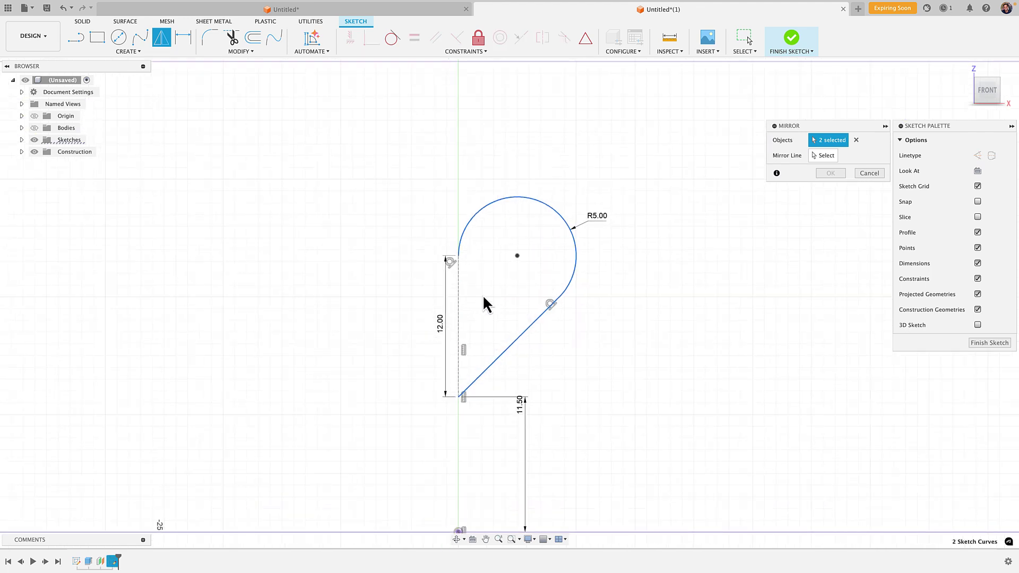
pyautogui.click(826, 158)
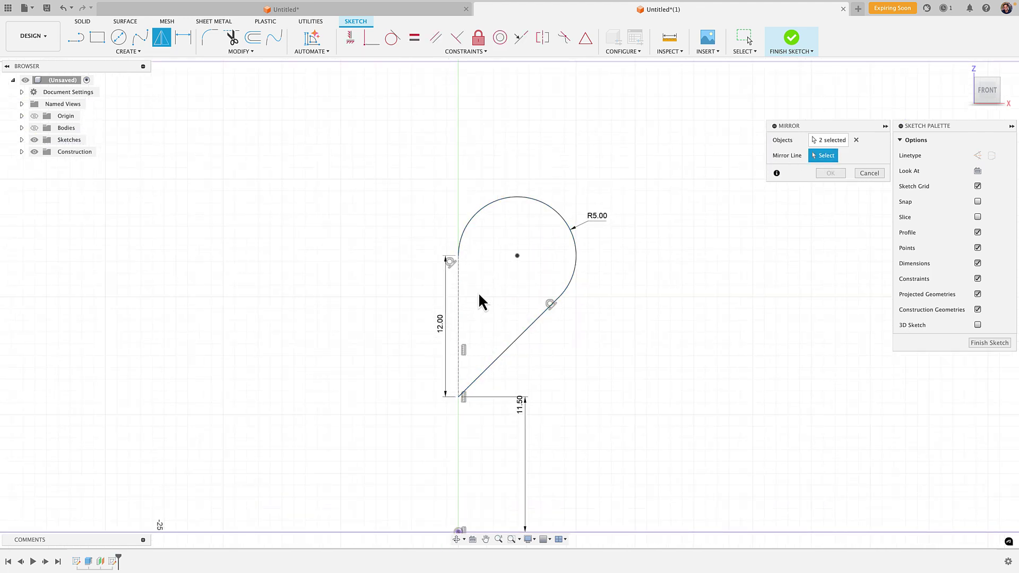
pyautogui.click(459, 331)
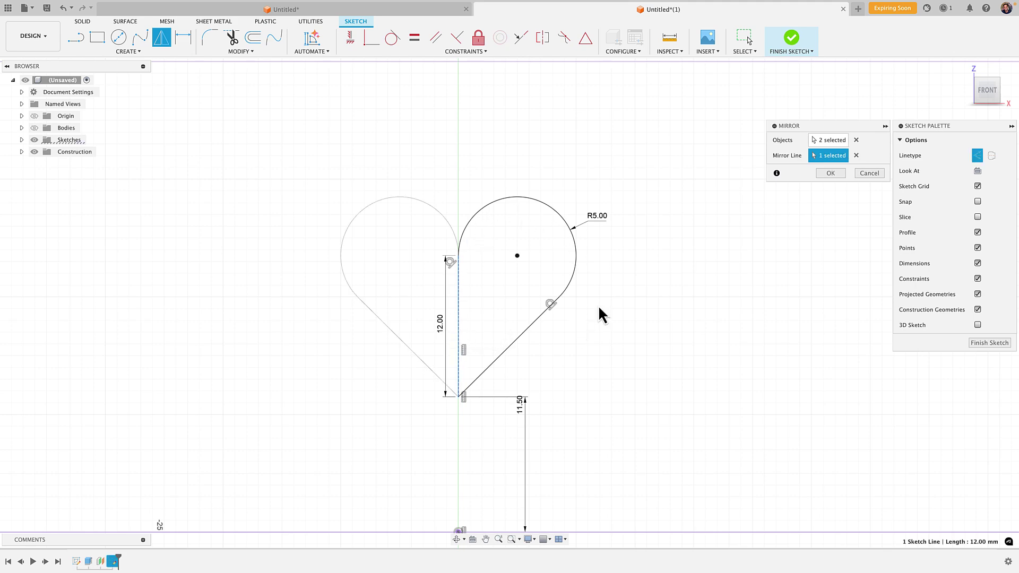
pyautogui.click(831, 173)
# Step: Finish the heart sketch and show the cylinder body again
pyautogui.moveTo(673, 308)
pyautogui.keyDown('shift'); pyautogui.mouseDown(button='middle')
pyautogui.moveTo(646, 319)
pyautogui.moveTo(589, 267)
pyautogui.moveTo(679, 215)
pyautogui.mouseUp(button='middle'); pyautogui.keyUp('shift')
pyautogui.scroll(-3, 489, 332)
pyautogui.scroll(-1, 414, 350)
pyautogui.moveTo(412, 350); pyautogui.dragTo(458, 333, button='middle')
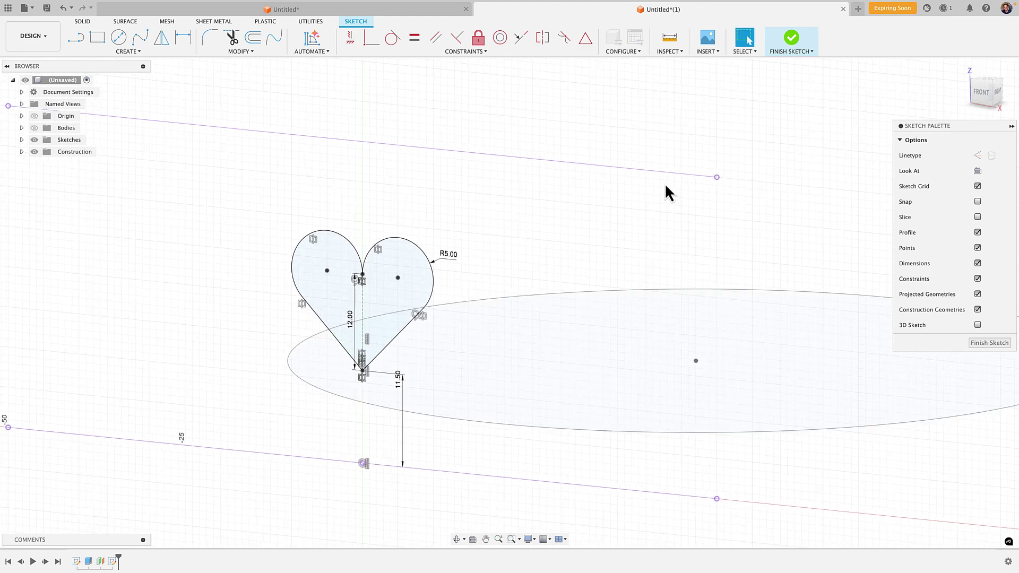
pyautogui.click(790, 41)
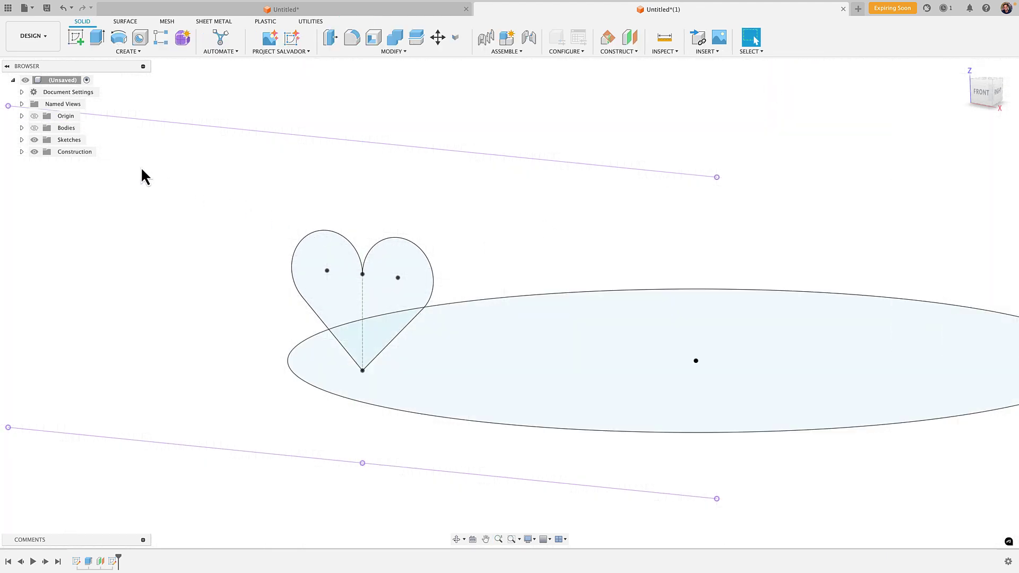
pyautogui.click(35, 129)
pyautogui.scroll(-1, 191, 199)
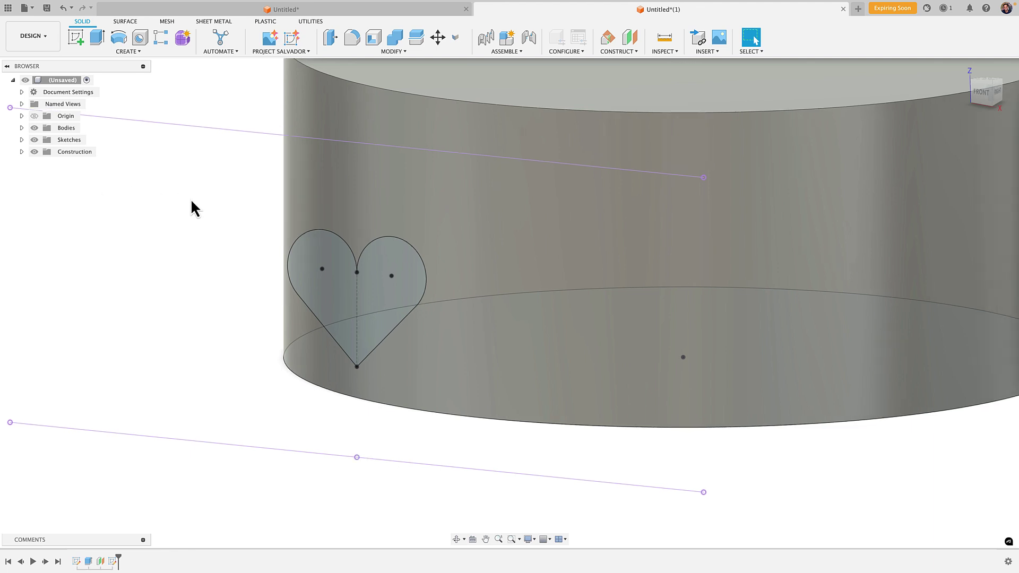
pyautogui.keyDown('shift'); pyautogui.moveTo(190, 199); pyautogui.dragTo(182, 211, button='middle'); pyautogui.keyUp('shift')
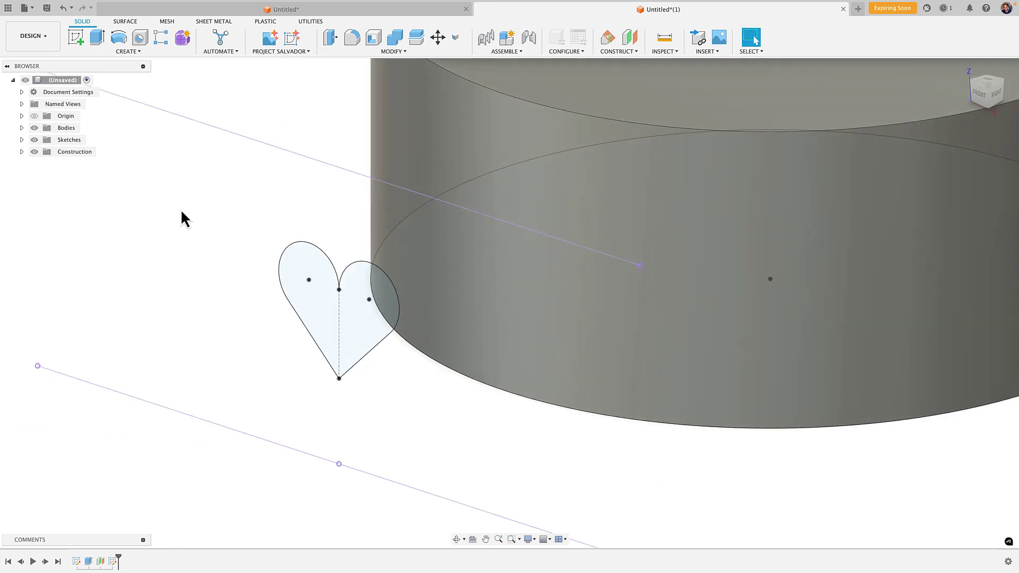
# Step: Emboss the heart profile onto the cylinder's curved outer face with a depth of 1 mm
pyautogui.click(128, 52)
pyautogui.click(102, 167)
pyautogui.click(319, 305)
pyautogui.click(690, 196)
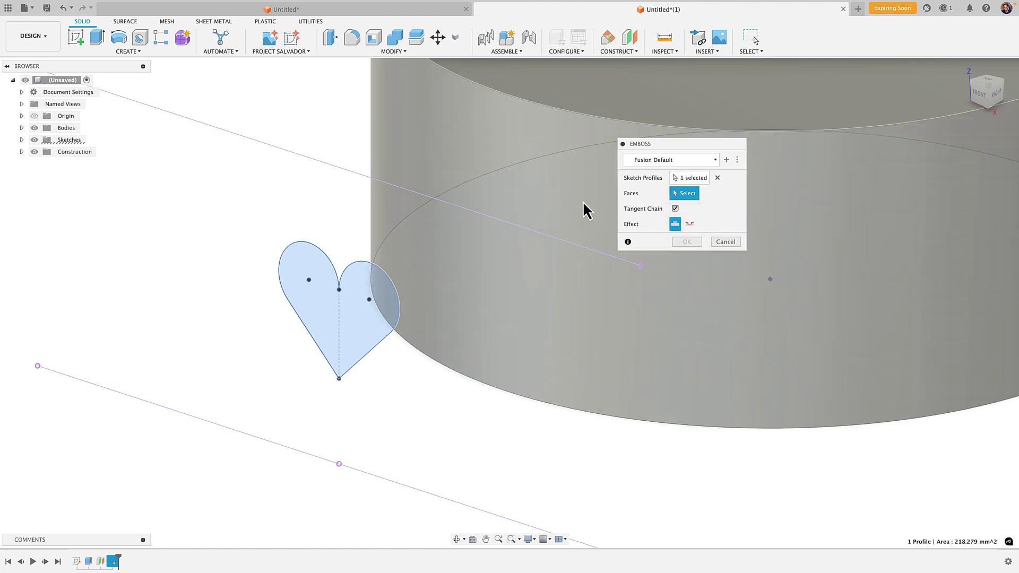
pyautogui.click(519, 212)
pyautogui.scroll(-3, 387, 239)
pyautogui.keyDown('shift'); pyautogui.moveTo(387, 239); pyautogui.dragTo(416, 330, button='middle'); pyautogui.keyUp('shift')
pyautogui.scroll(4, 414, 329)
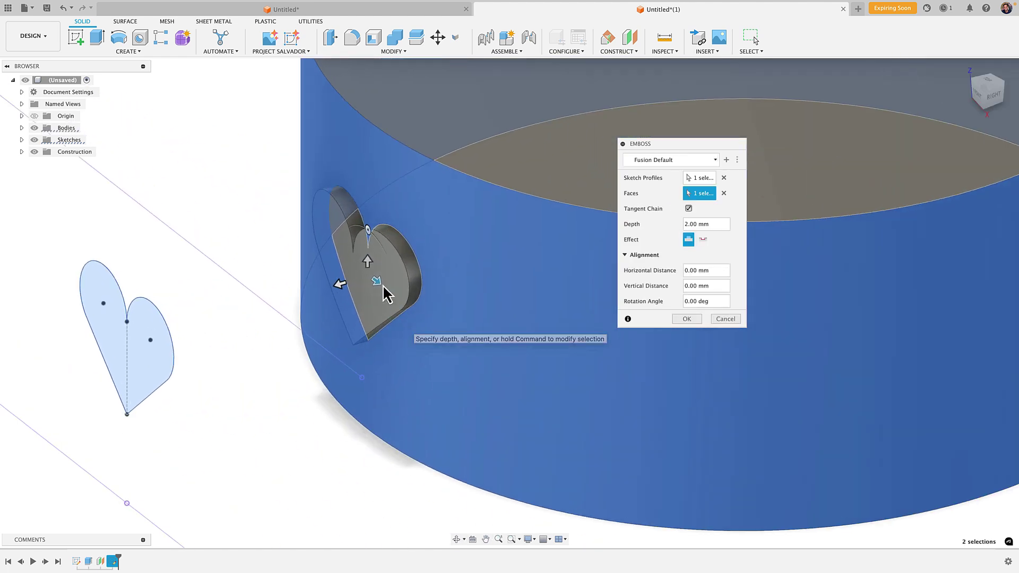
pyautogui.click(715, 225)
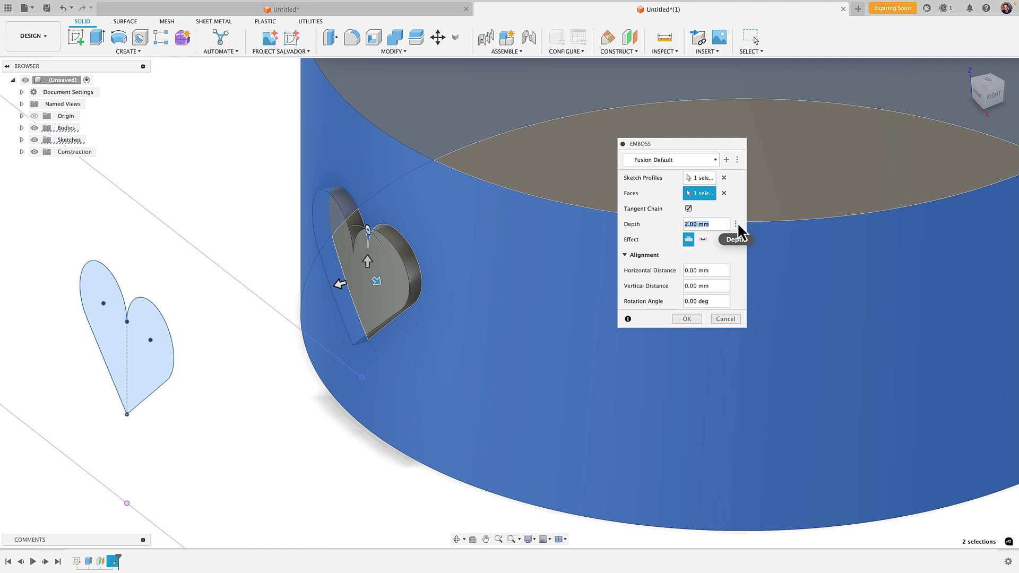
pyautogui.write('1')
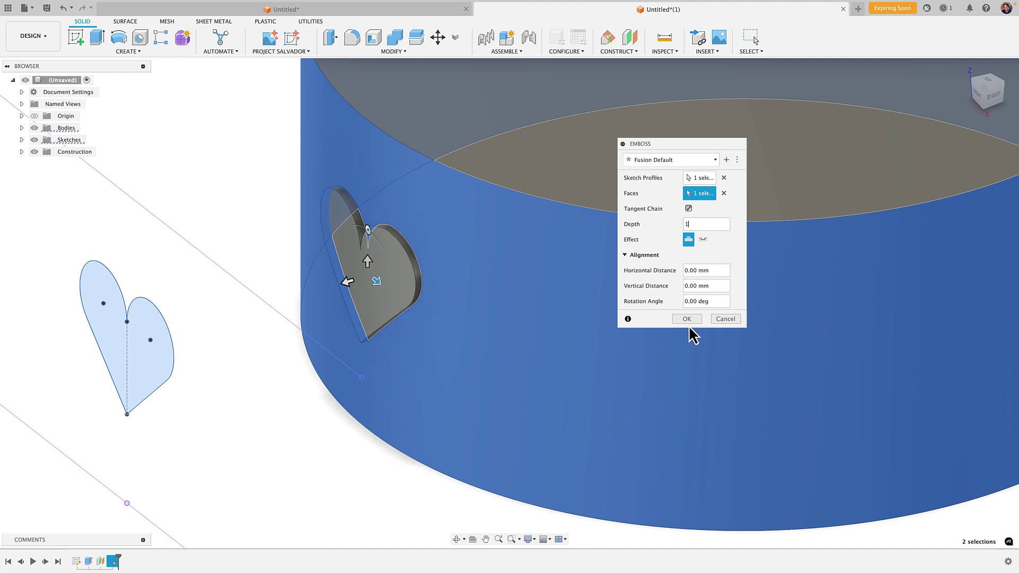
pyautogui.click(686, 319)
# Step: Hide all sketches and expand the list of bodies in the browser
pyautogui.click(34, 139)
pyautogui.moveTo(300, 241); pyautogui.dragTo(314, 250, button='middle')
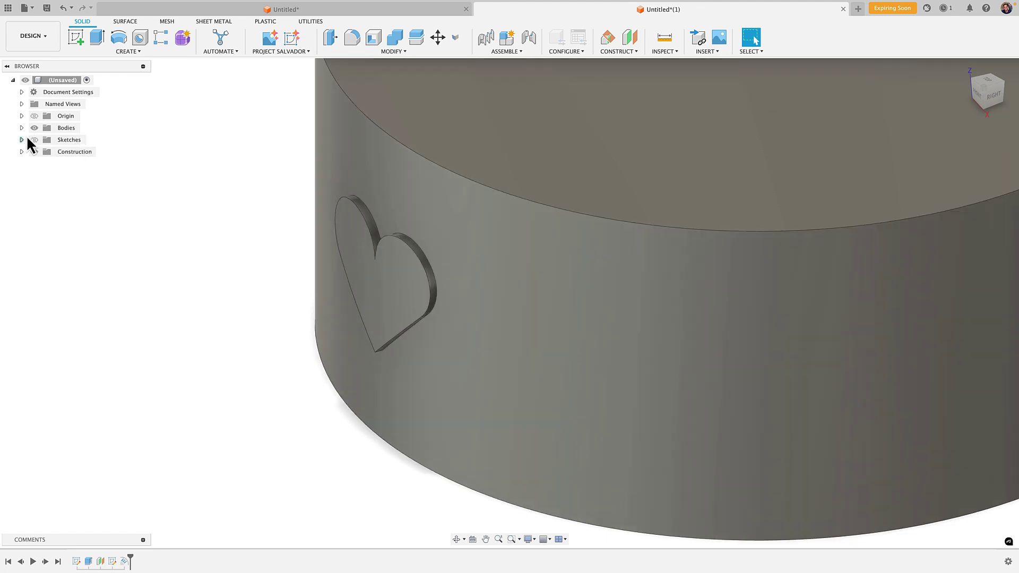
pyautogui.click(22, 128)
pyautogui.click(43, 140)
pyautogui.click(43, 140)
pyautogui.click(64, 139)
# Step: Split the embossed body using the cylinder's curved outer face as the splitting tool, with the tool extended
pyautogui.scroll(-3, 328, 248)
pyautogui.click(289, 199)
pyautogui.moveTo(270, 180); pyautogui.dragTo(271, 203, button='middle')
pyautogui.keyDown('shift'); pyautogui.moveTo(302, 282); pyautogui.dragTo(278, 291, button='middle'); pyautogui.keyUp('shift')
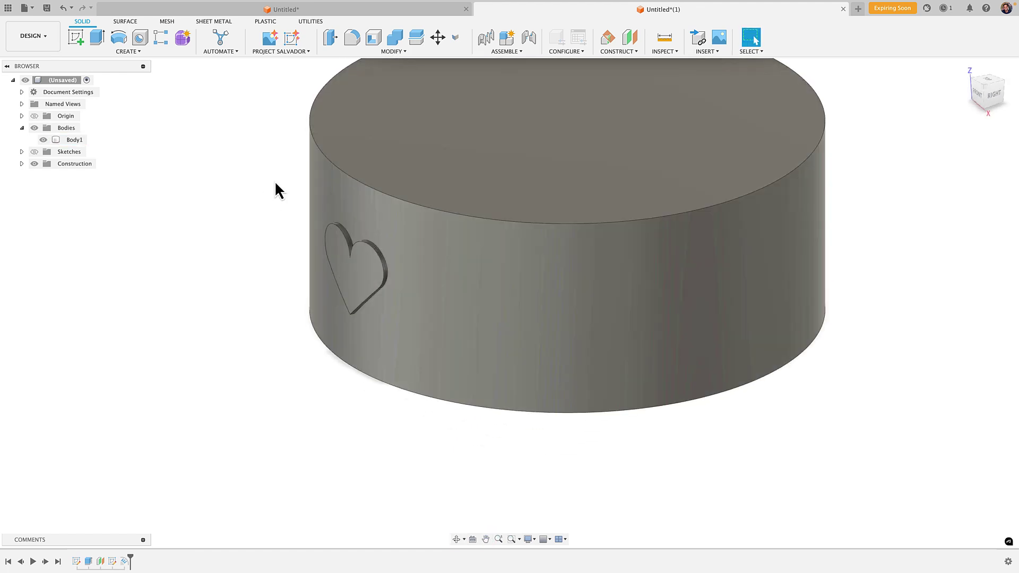
pyautogui.scroll(3, 275, 180)
pyautogui.click(372, 51)
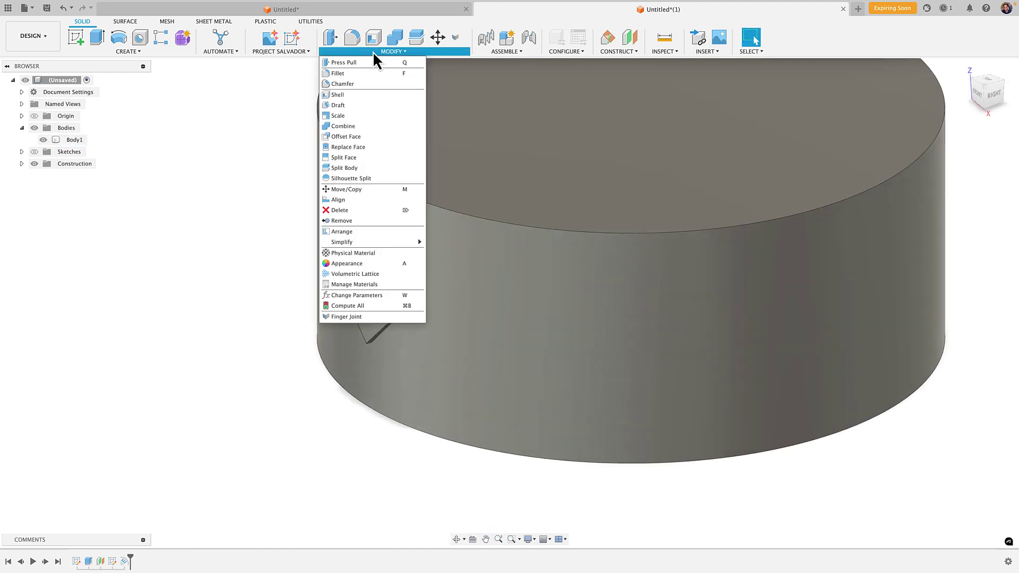
pyautogui.click(352, 167)
pyautogui.click(537, 292)
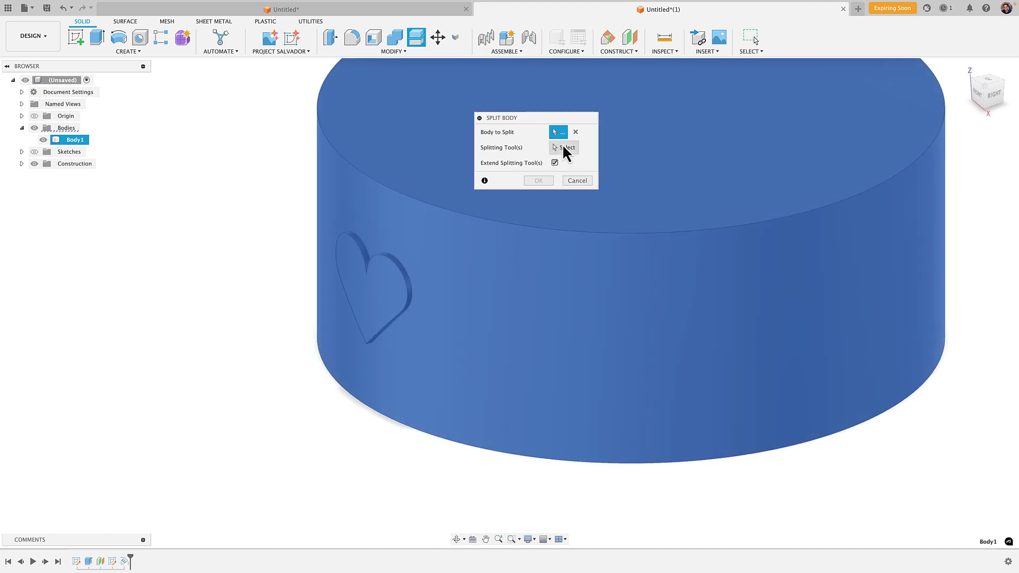
pyautogui.click(565, 150)
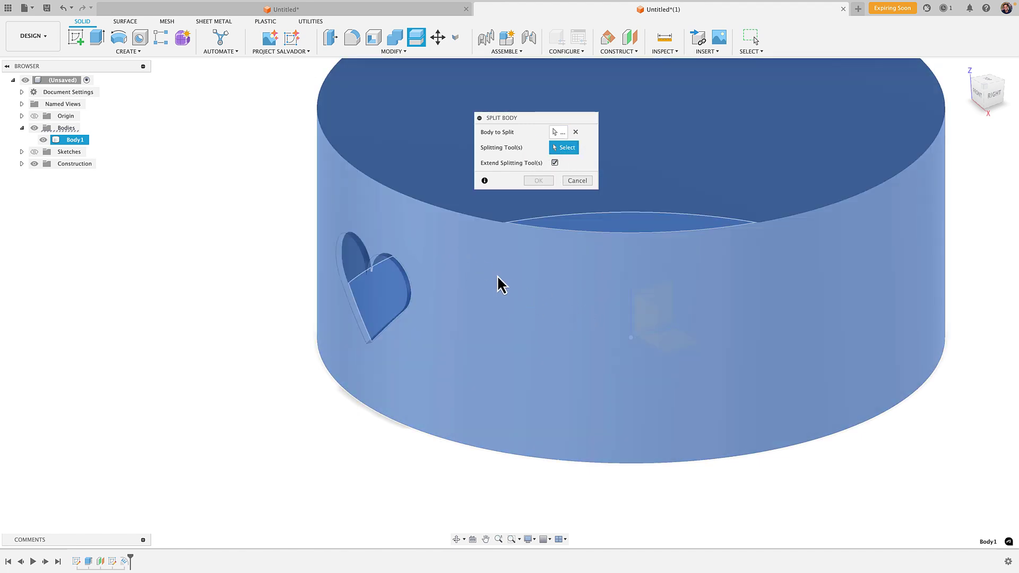
pyautogui.click(538, 295)
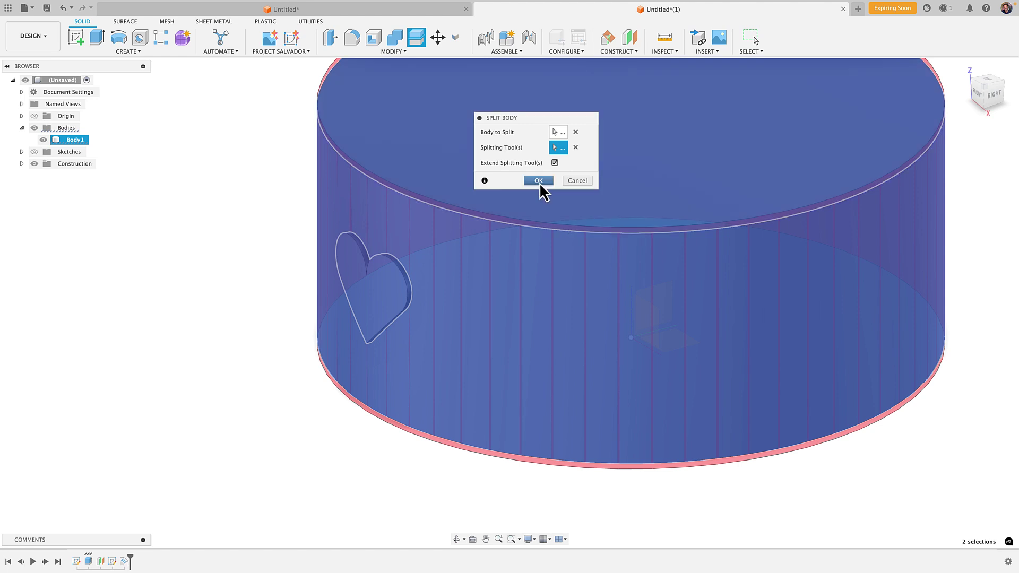
pyautogui.click(539, 181)
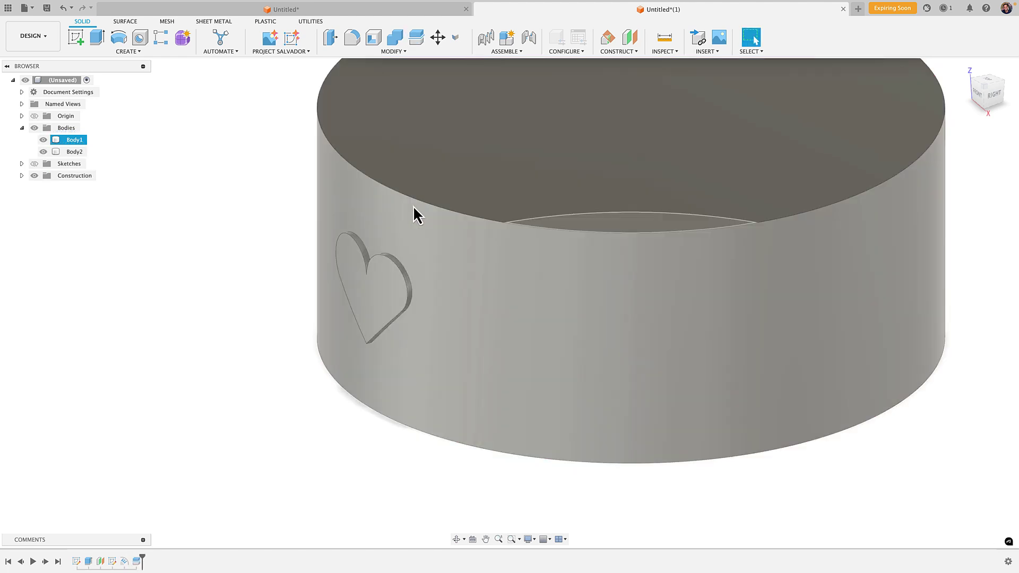
# Step: Inspect the split cylinder and the raised heart on its side from several angles
pyautogui.click(470, 263)
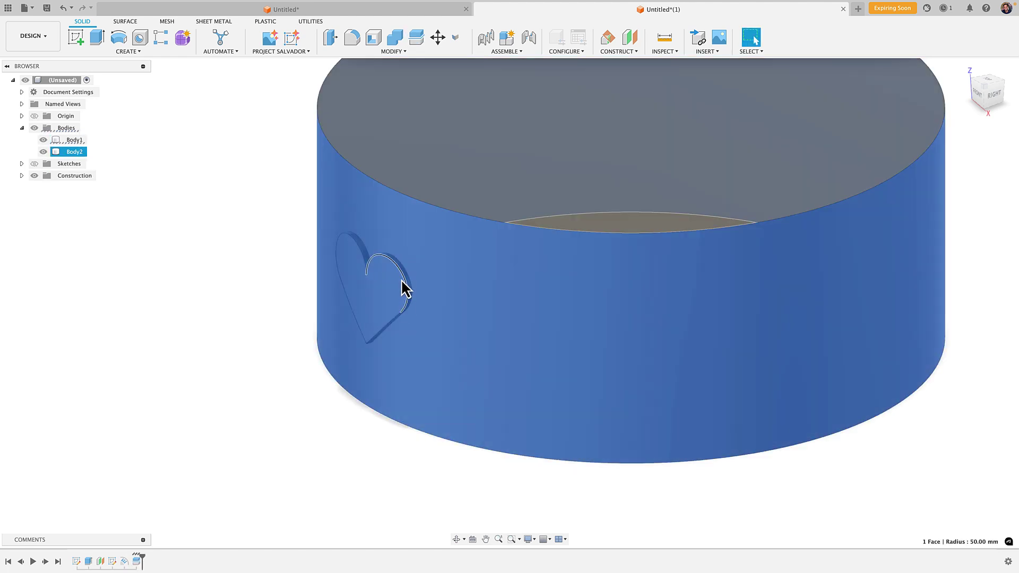
pyautogui.click(402, 281)
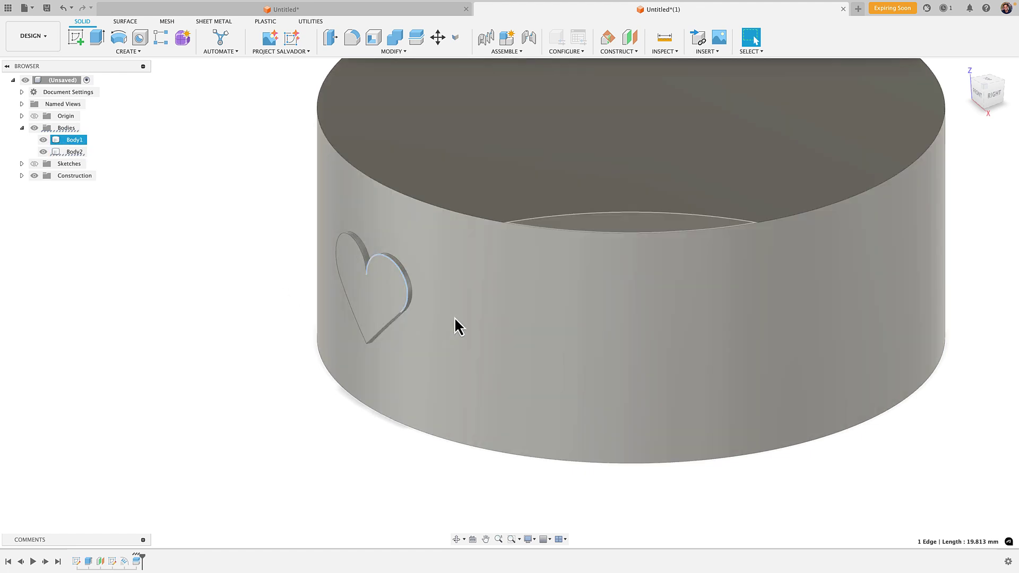
pyautogui.click(455, 317)
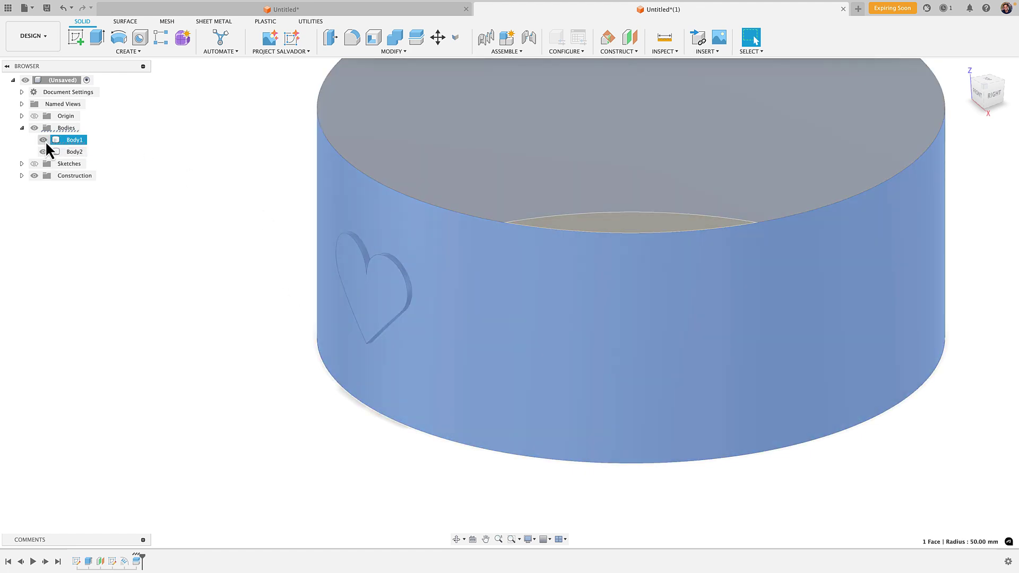
pyautogui.click(43, 140)
pyautogui.keyDown('shift'); pyautogui.moveTo(138, 182); pyautogui.dragTo(416, 340, button='middle'); pyautogui.keyUp('shift')
pyautogui.keyDown('shift'); pyautogui.moveTo(466, 194); pyautogui.dragTo(172, 255, button='middle'); pyautogui.keyUp('shift')
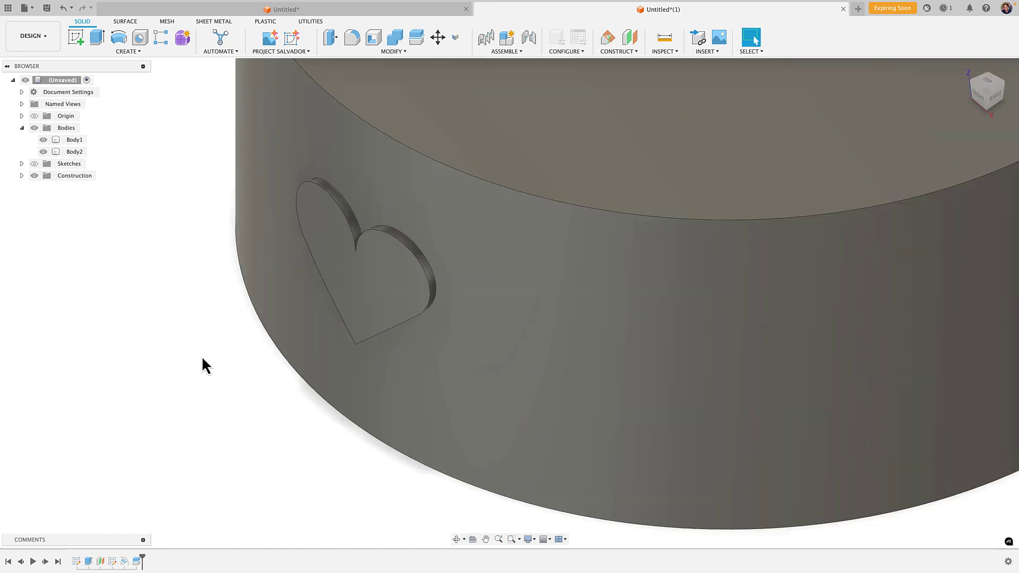
pyautogui.keyDown('shift'); pyautogui.moveTo(202, 365); pyautogui.dragTo(131, 364, button='middle'); pyautogui.keyUp('shift')
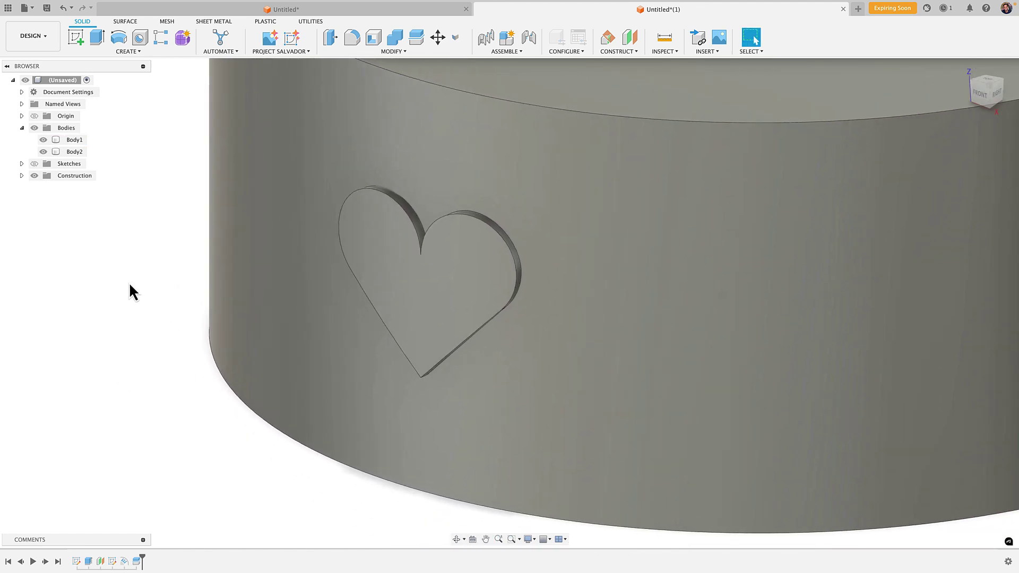
# Step: Hide the cylinder body so that only the separate heart body is displayed
pyautogui.click(44, 139)
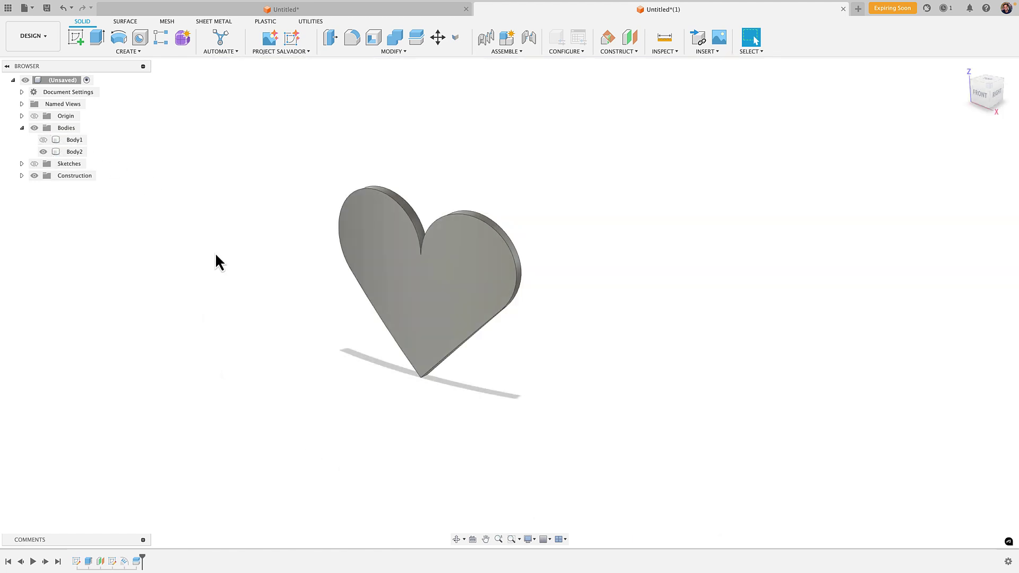
pyautogui.scroll(3, 446, 282)
pyautogui.keyDown('shift'); pyautogui.moveTo(447, 282); pyautogui.dragTo(354, 212, button='middle'); pyautogui.keyUp('shift')
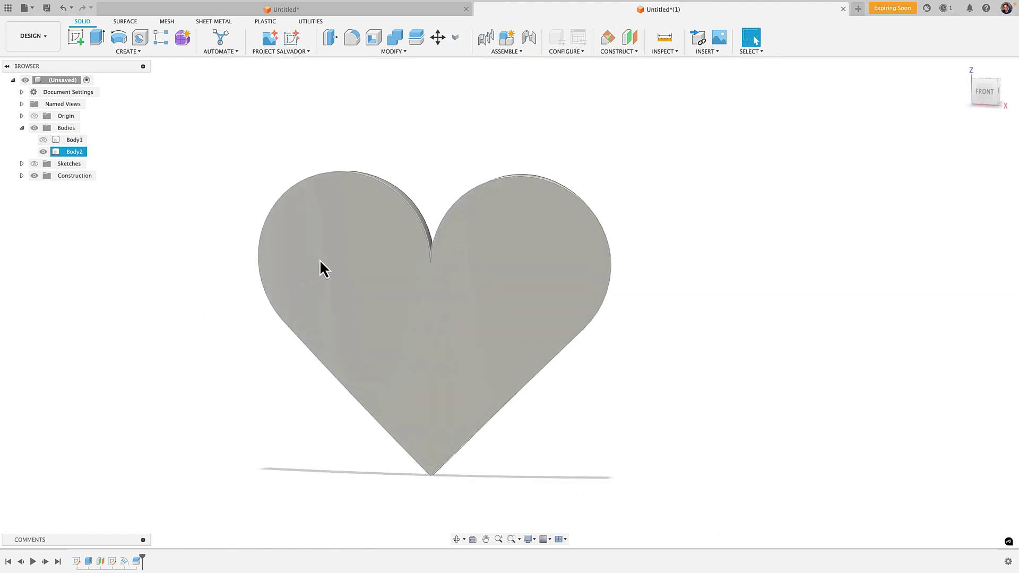
pyautogui.click(404, 214)
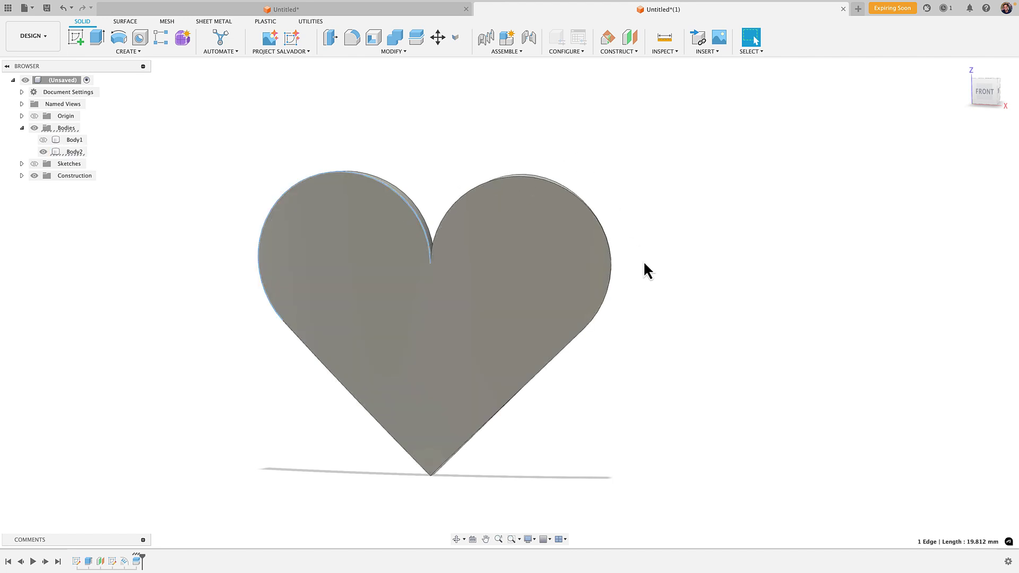
pyautogui.keyDown('shift'); pyautogui.moveTo(643, 260); pyautogui.dragTo(476, 147, button='middle'); pyautogui.keyUp('shift')
pyautogui.click(476, 147)
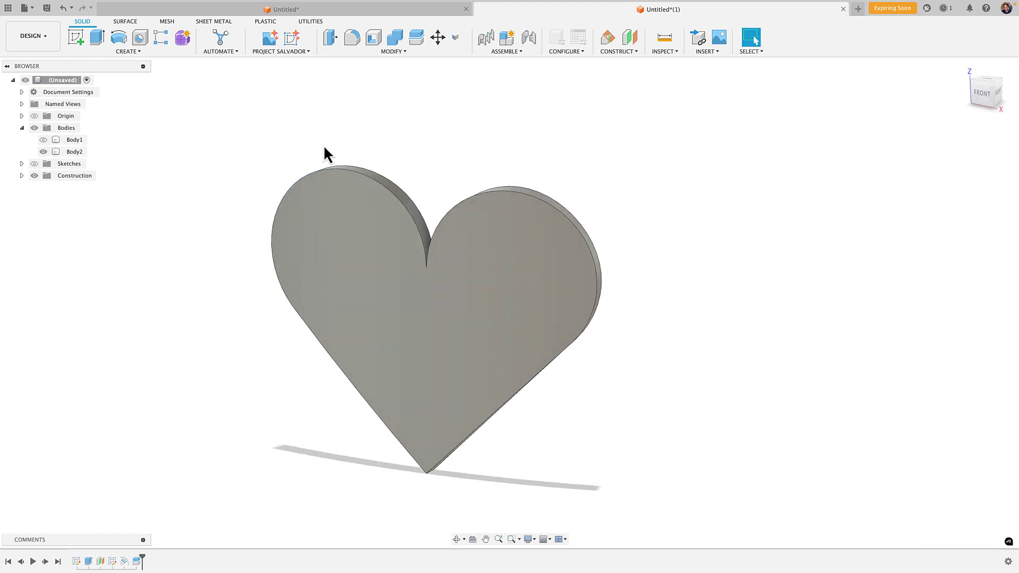
# Step: Try to fillet the outline edges of the heart body's front face with a constant 1 mm radius
pyautogui.press('f')
pyautogui.click(403, 203)
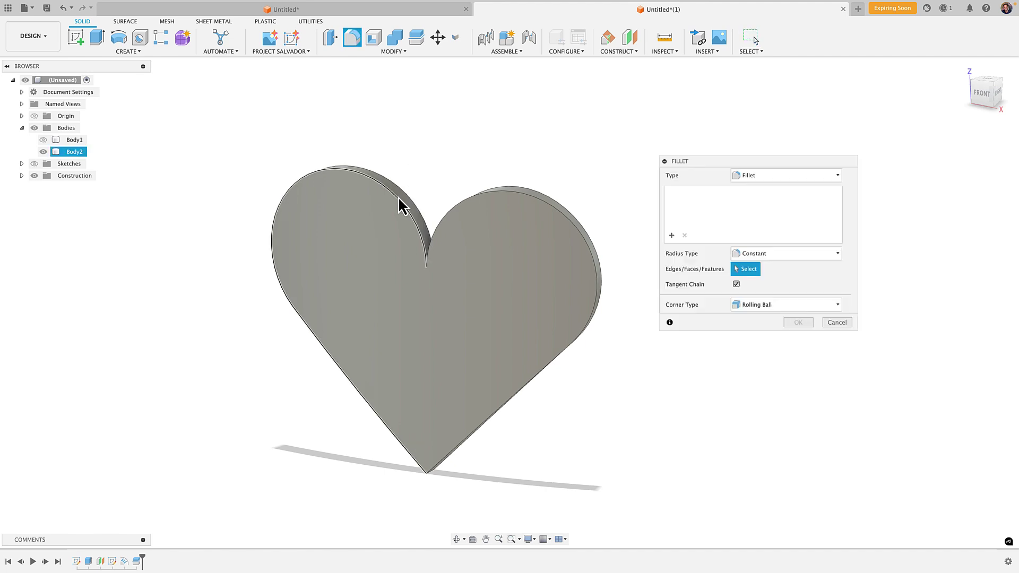
pyautogui.click(457, 205)
pyautogui.click(482, 197)
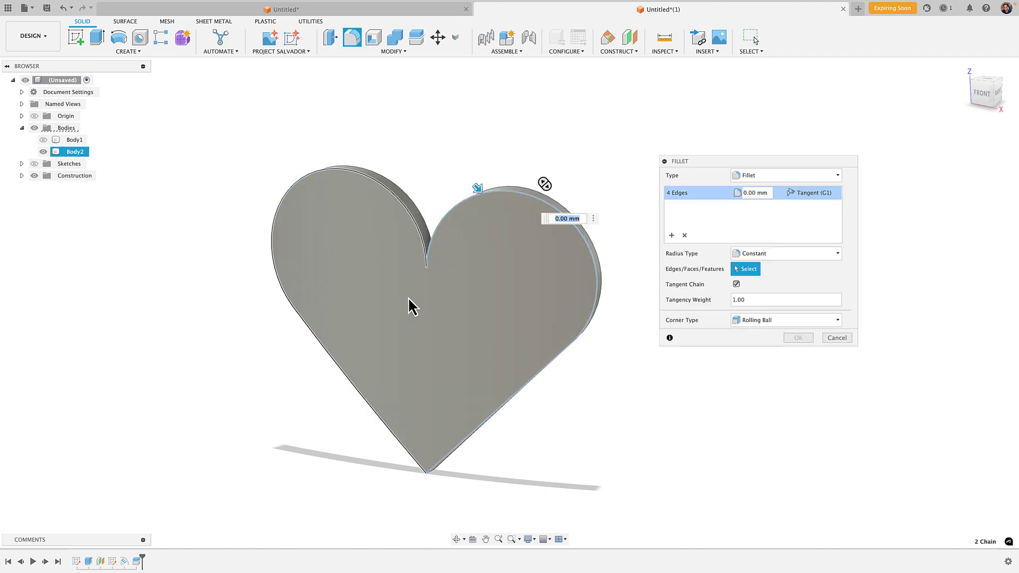
pyautogui.click(758, 193)
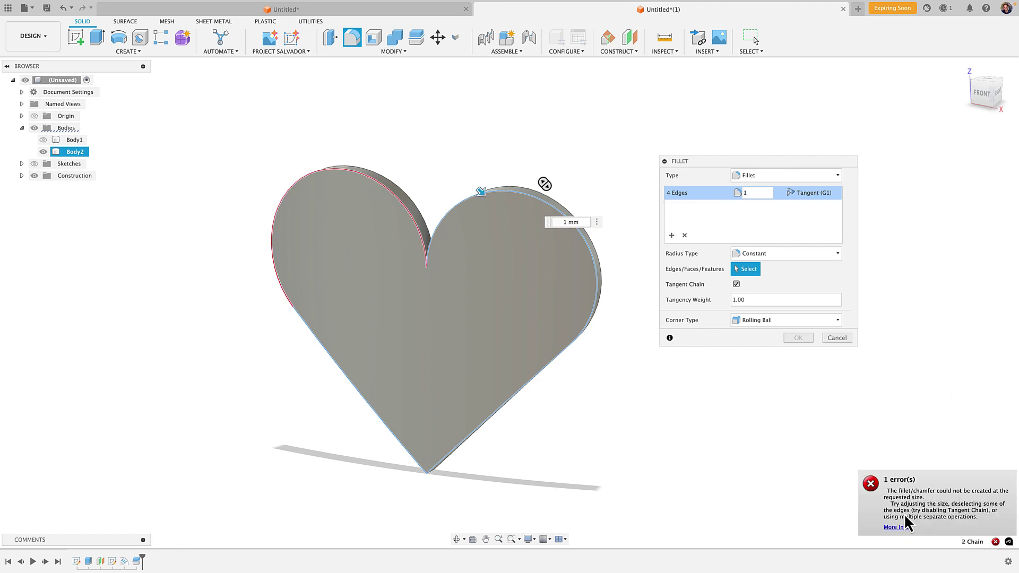
# Step: Try radii of 0.5, 0.2 and 0.1 mm for the heart's front outline fillet, and cancel the command
pyautogui.click(583, 223)
pyautogui.write('0.5')
pyautogui.press('BackSpace')
pyautogui.write('2')
pyautogui.press('BackSpace')
pyautogui.write('1')
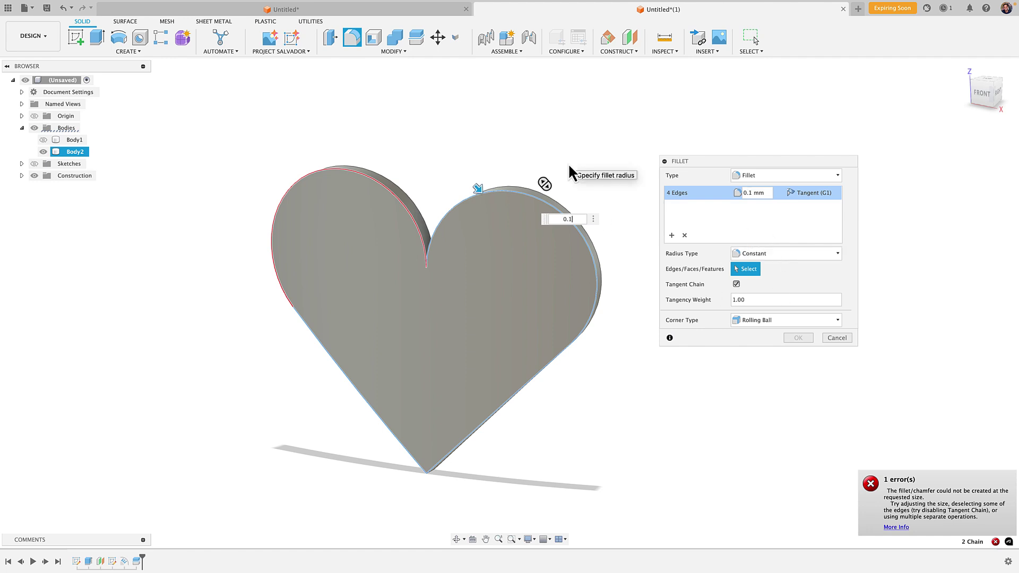
pyautogui.press('Escape')
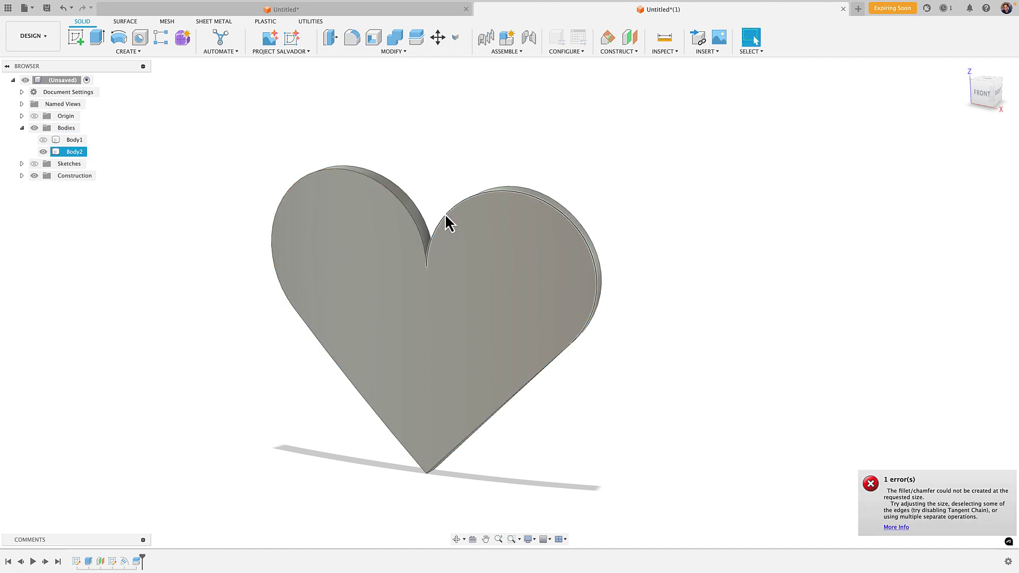
# Step: Examine the sharp inner corner between the heart's two lobes
pyautogui.moveTo(425, 291)
pyautogui.keyDown('shift'); pyautogui.mouseDown(button='middle')
pyautogui.moveTo(439, 277)
pyautogui.moveTo(430, 285)
pyautogui.mouseUp(button='middle'); pyautogui.keyUp('shift')
pyautogui.scroll(10, 429, 283)
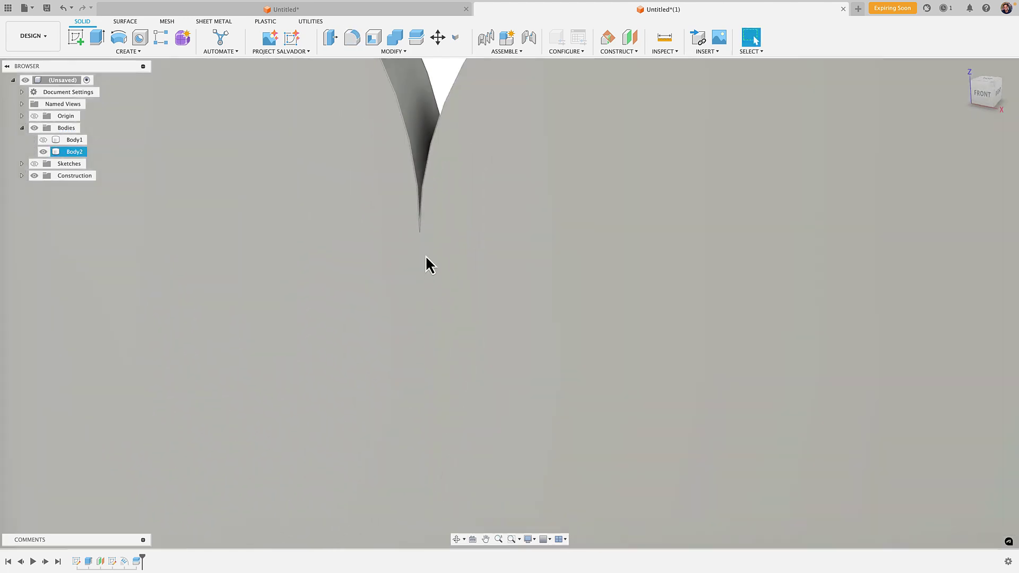
pyautogui.scroll(-10, 418, 235)
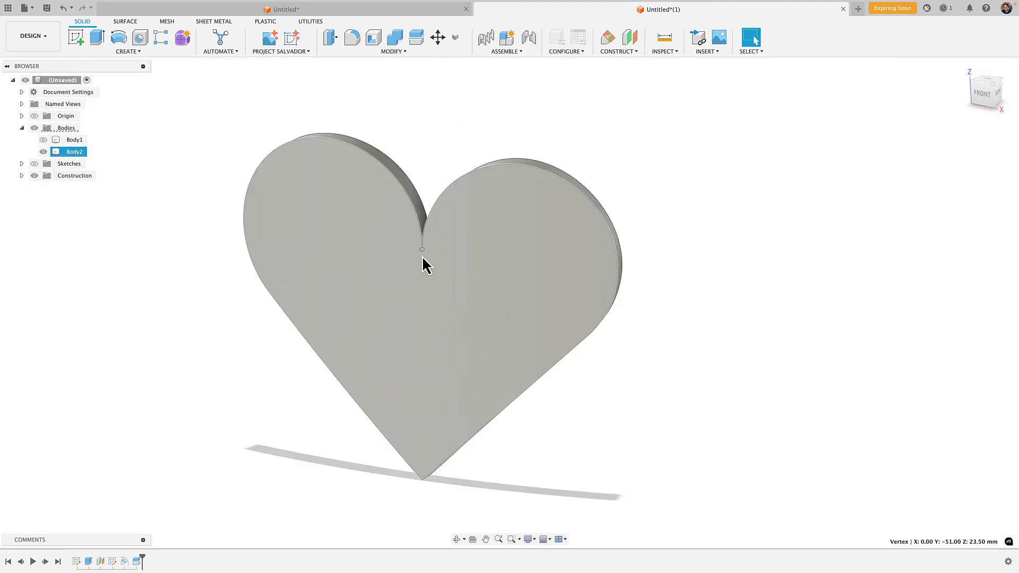
pyautogui.scroll(3, 425, 266)
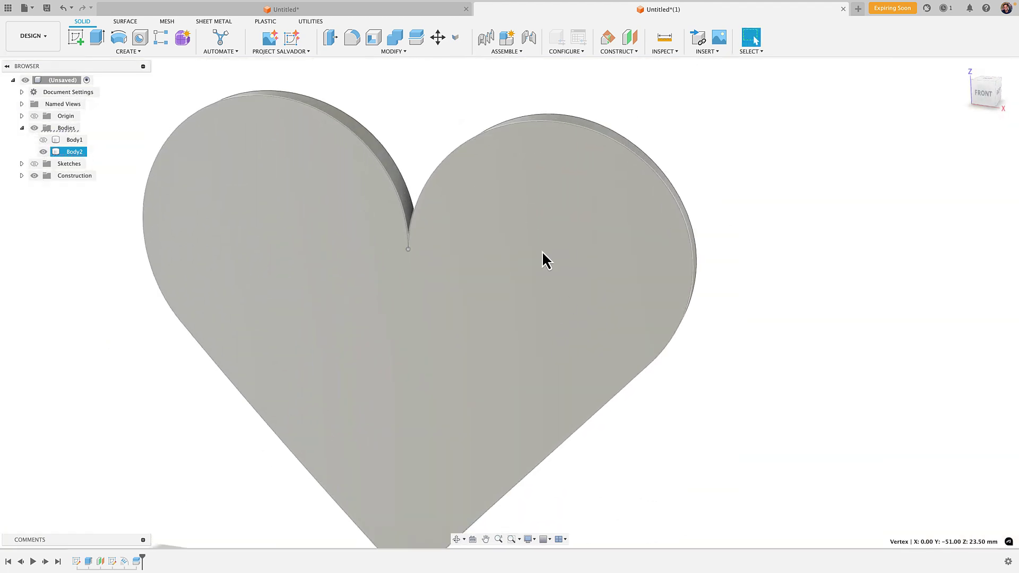
pyautogui.scroll(-3, 518, 239)
pyautogui.click(651, 276)
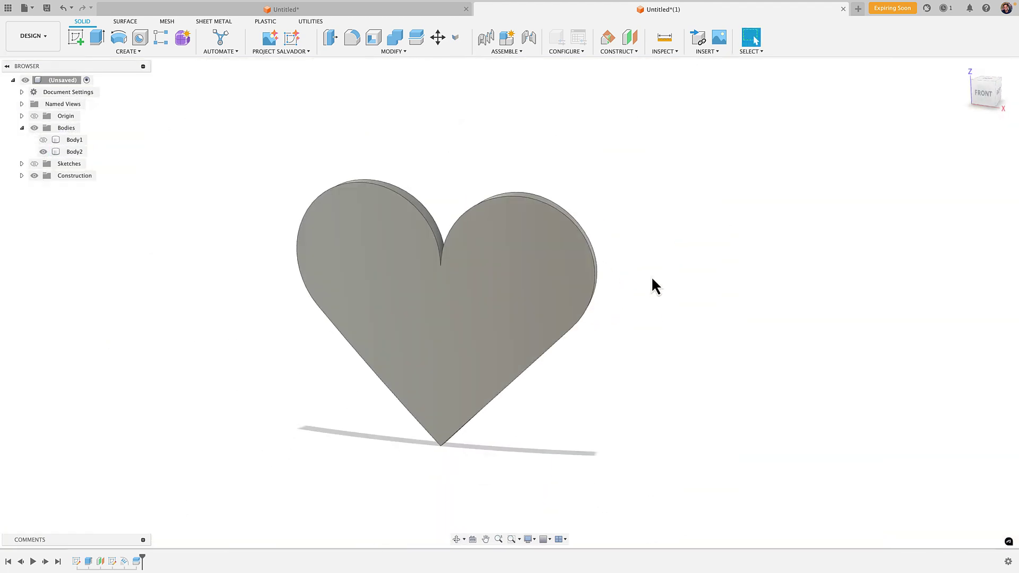
pyautogui.scroll(2, 432, 234)
pyautogui.click(447, 271)
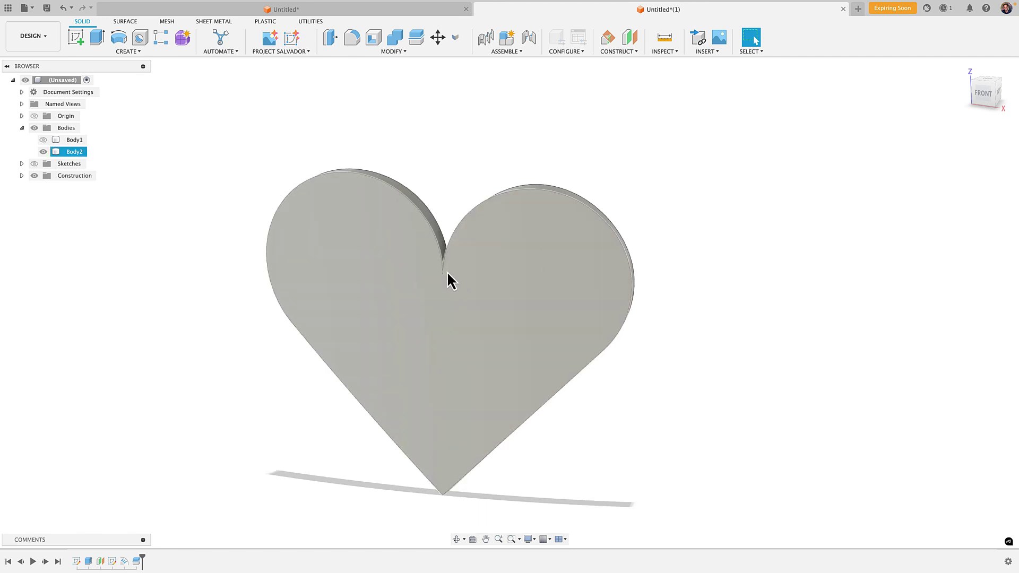
# Step: Fillet the sharp inner edge between the heart's two lobes with a constant 0.5 mm radius
pyautogui.press('f')
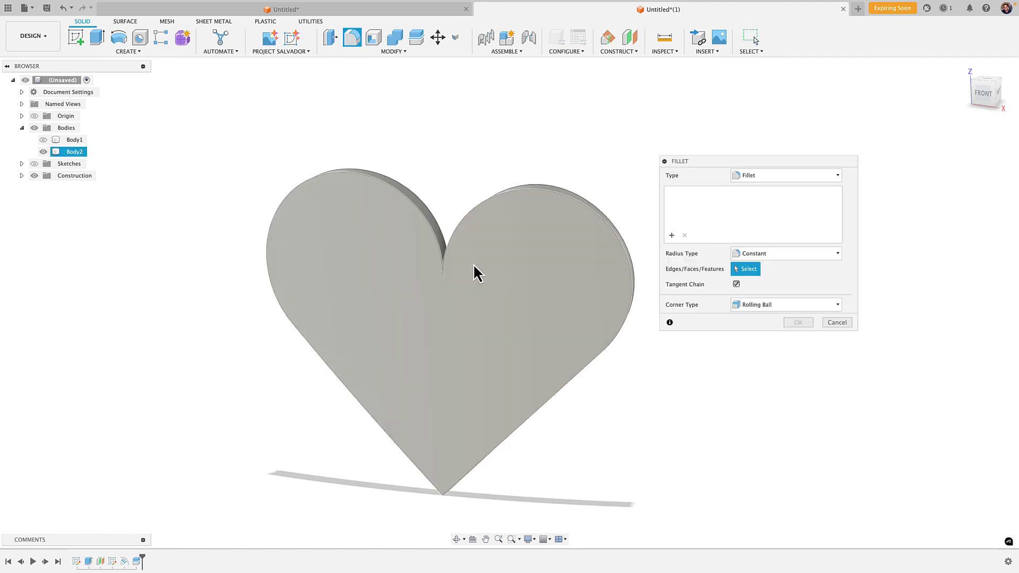
pyautogui.click(446, 273)
pyautogui.scroll(3, 445, 273)
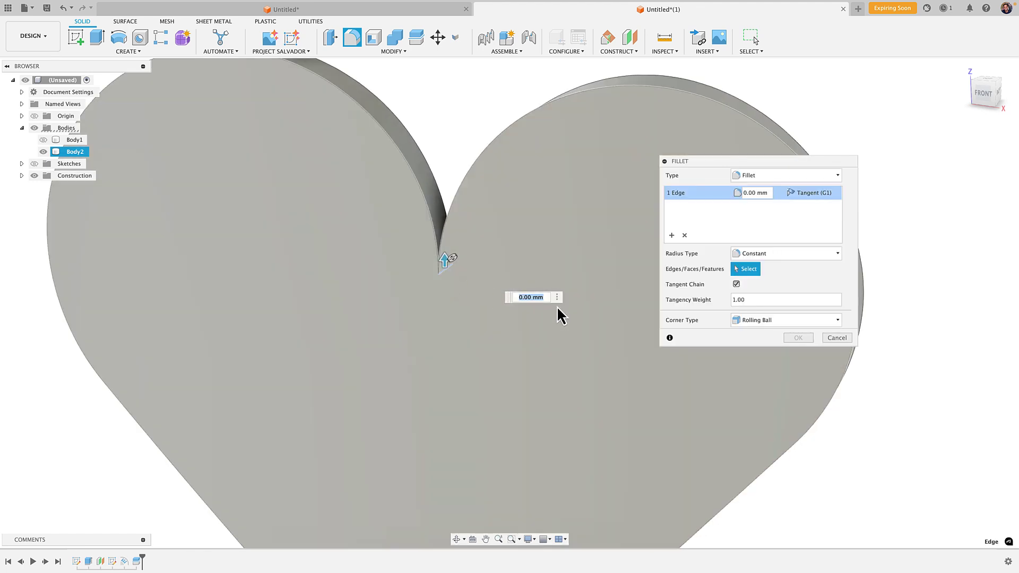
pyautogui.write('1')
pyautogui.scroll(-3, 570, 290)
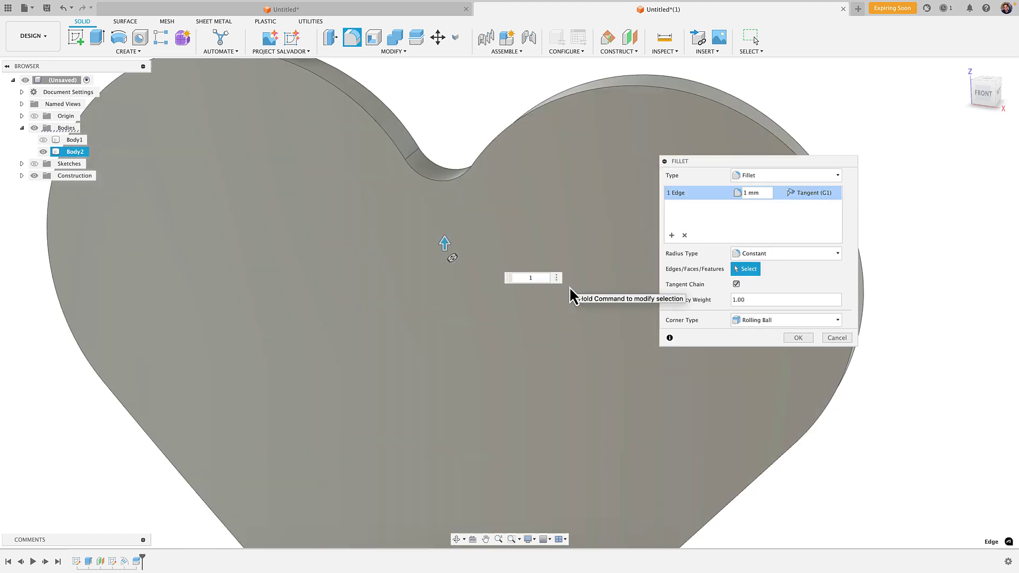
pyautogui.write('0.5')
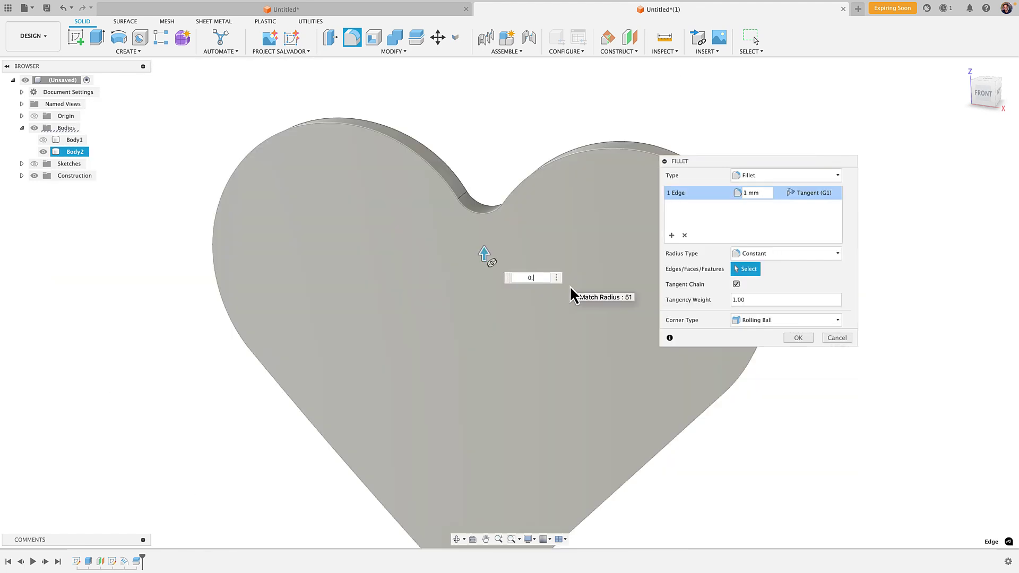
pyautogui.press('Return')
pyautogui.click(798, 338)
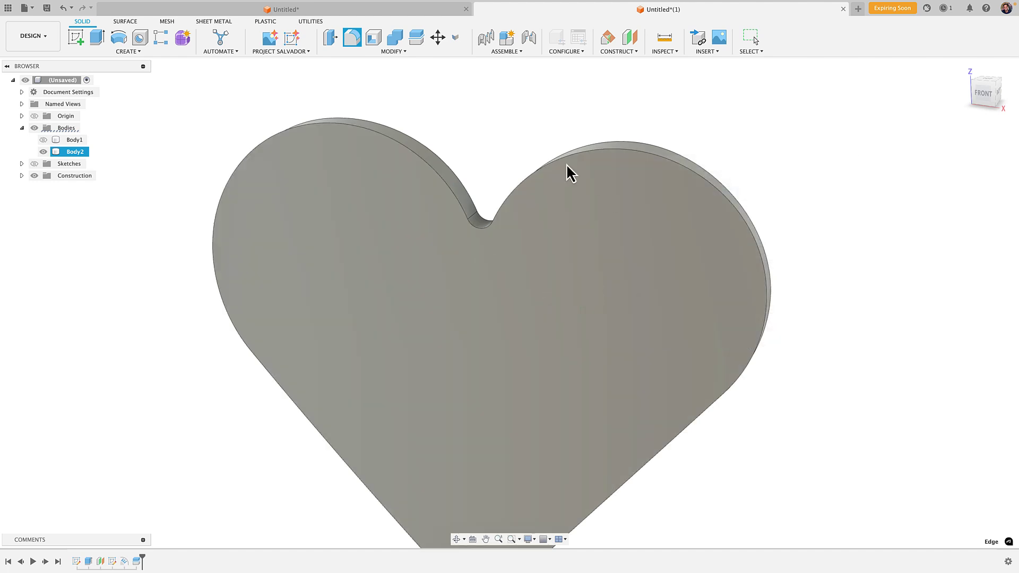
# Step: Start a constant-radius fillet on the heart's front outline edges and try a radius of 1 mm
pyautogui.press('f')
pyautogui.click(523, 175)
pyautogui.moveTo(437, 210); pyautogui.dragTo(371, 177, button='middle')
pyautogui.moveTo(512, 336); pyautogui.dragTo(317, 136, button='middle')
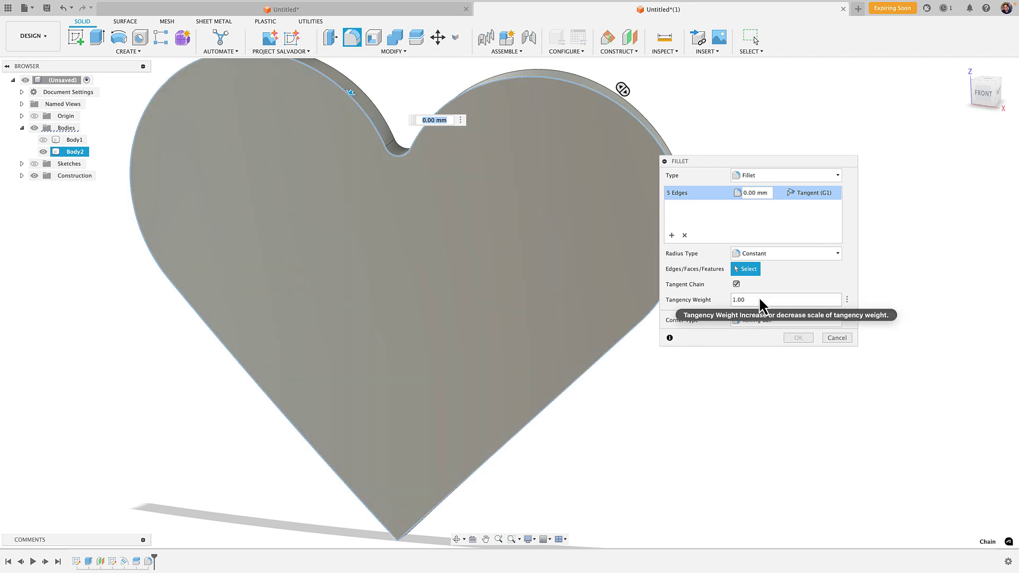
pyautogui.click(765, 194)
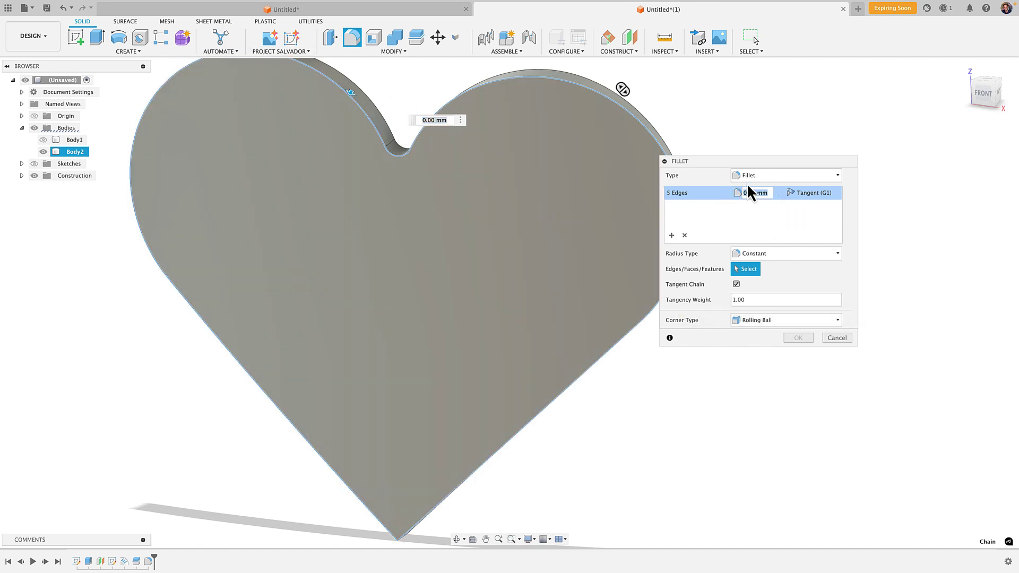
pyautogui.write('1')
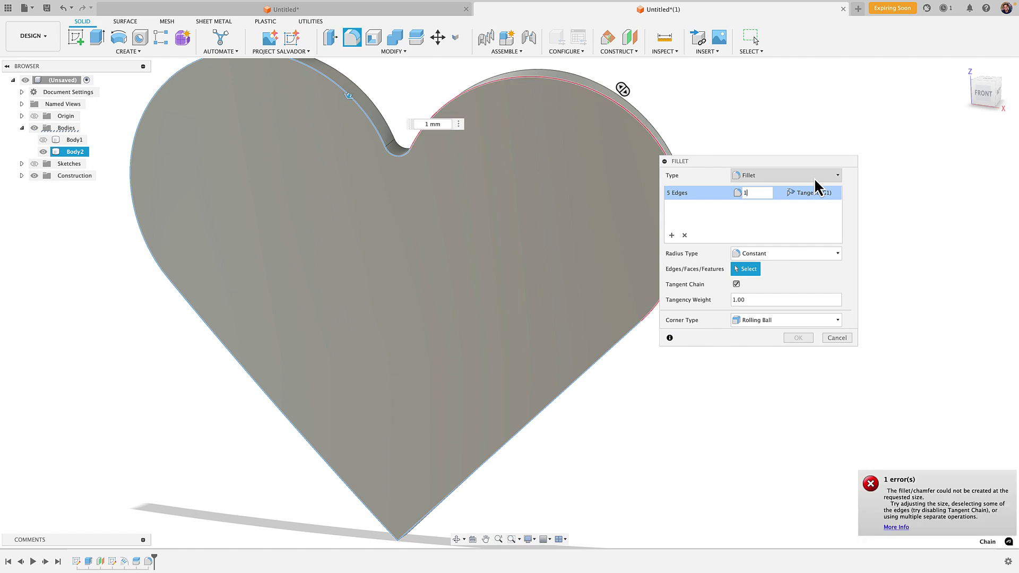
# Step: Try 0.9 mm for the outline fillet, and finish it with a radius of 0.99 mm
pyautogui.press('BackSpace')
pyautogui.write('0.9')
pyautogui.moveTo(603, 297); pyautogui.dragTo(542, 287, button='middle')
pyautogui.moveTo(756, 193); pyautogui.dragTo(730, 186)
pyautogui.write('0')
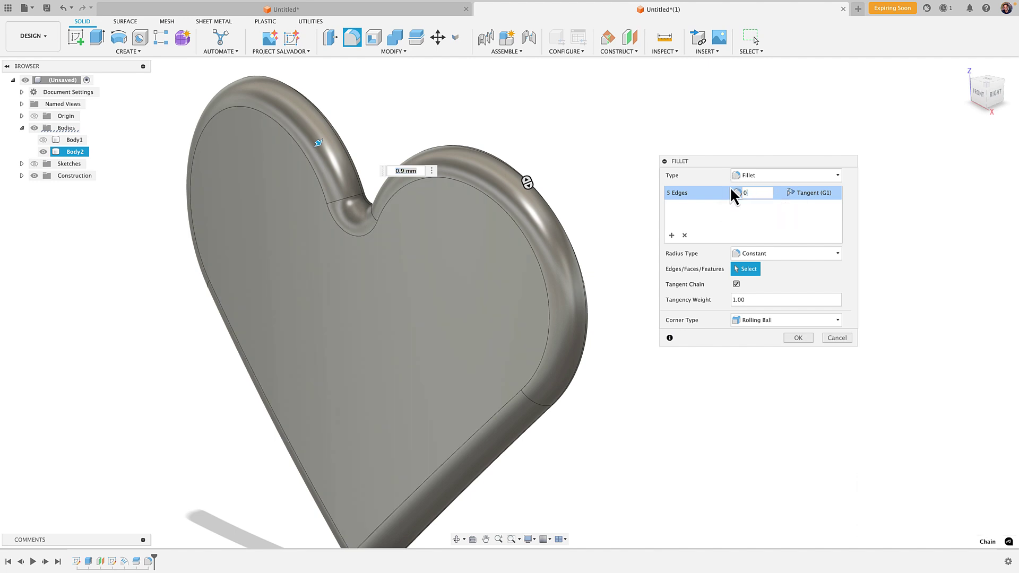
pyautogui.write('.99')
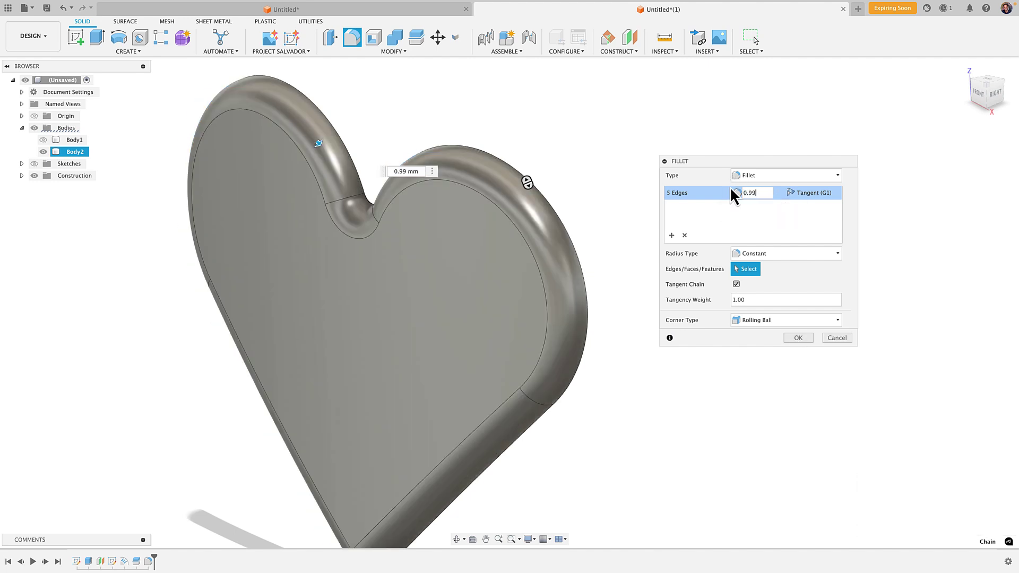
pyautogui.click(803, 340)
# Step: Edit the fillet at the inner corner between the heart's lobes and set its radius to 0.1 mm
pyautogui.keyDown('shift'); pyautogui.moveTo(728, 350); pyautogui.dragTo(773, 354, button='middle'); pyautogui.keyUp('shift')
pyautogui.click(370, 219)
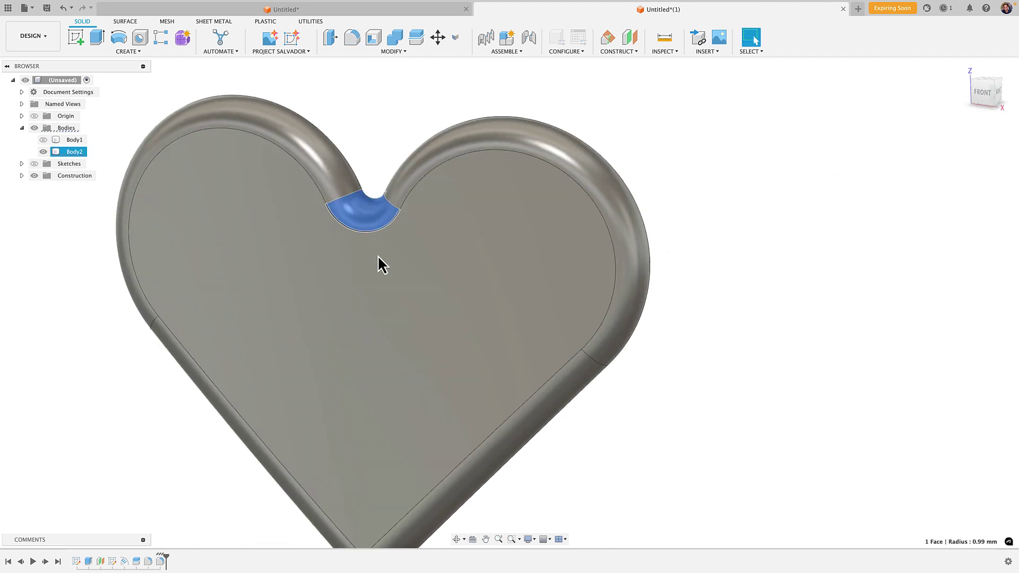
pyautogui.scroll(-2, 379, 255)
pyautogui.doubleClick(148, 561)
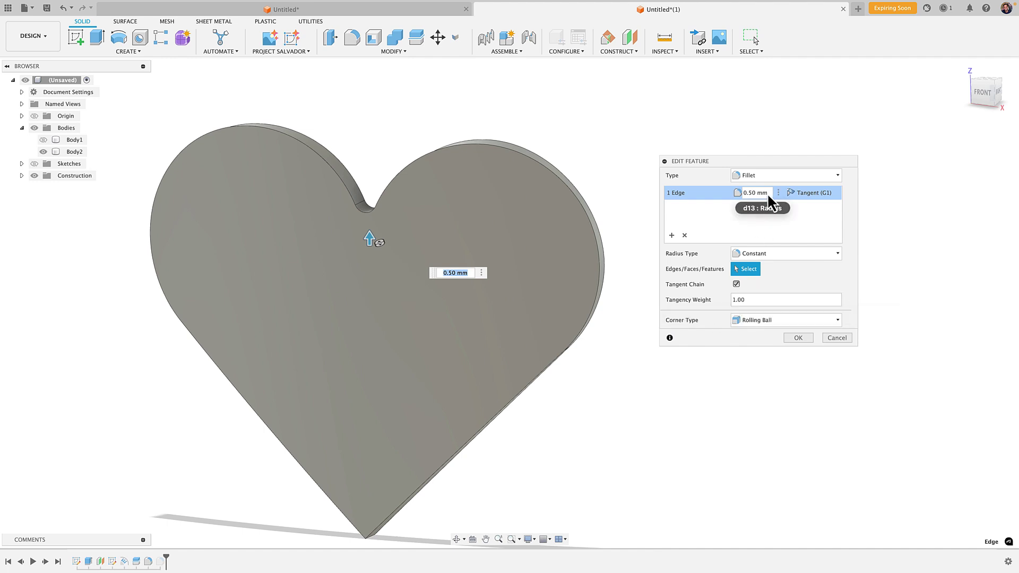
pyautogui.doubleClick(451, 273)
pyautogui.write('0.1')
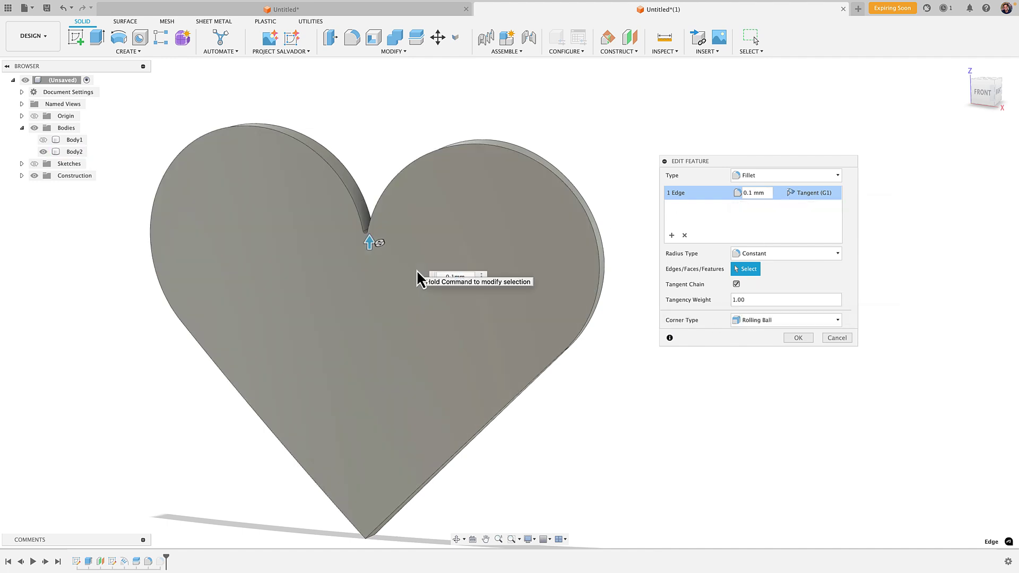
pyautogui.keyDown('shift'); pyautogui.moveTo(385, 225); pyautogui.dragTo(341, 204, button='middle'); pyautogui.keyUp('shift')
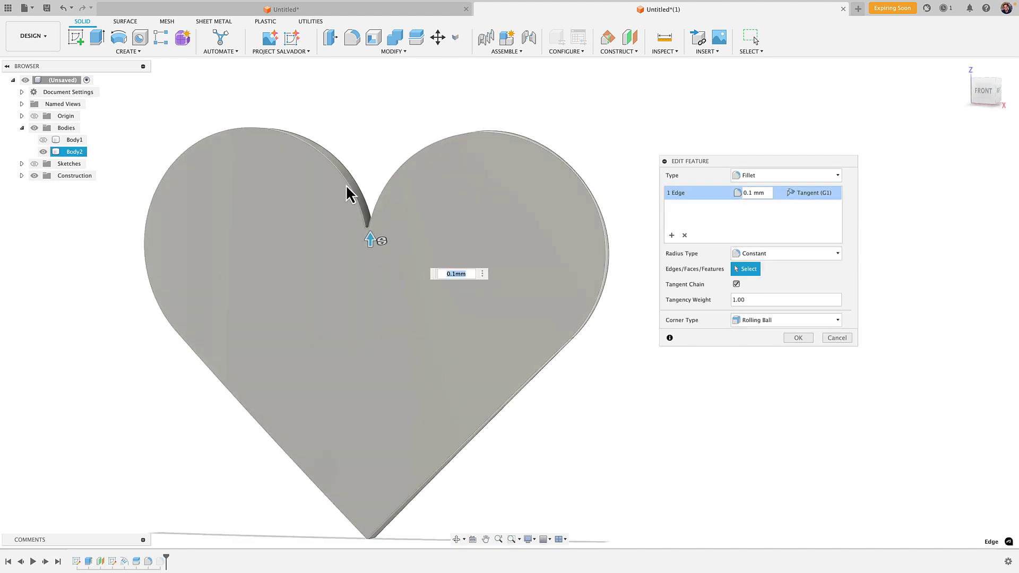
pyautogui.click(798, 337)
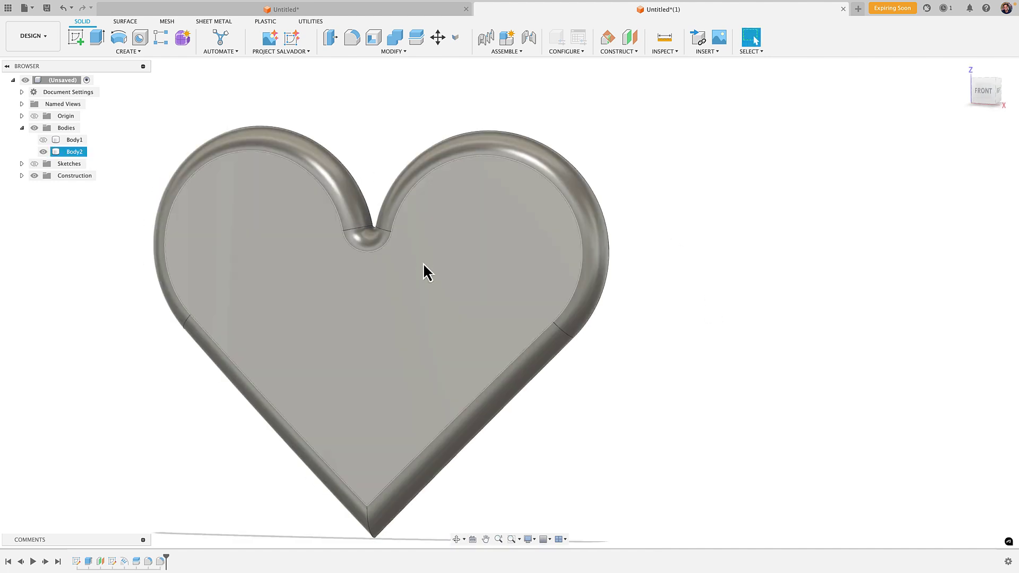
# Step: Inspect the rounded corner between the lobes and review the settings of the heart's outline fillet
pyautogui.keyDown('shift'); pyautogui.moveTo(418, 257); pyautogui.dragTo(415, 291, button='middle'); pyautogui.keyUp('shift')
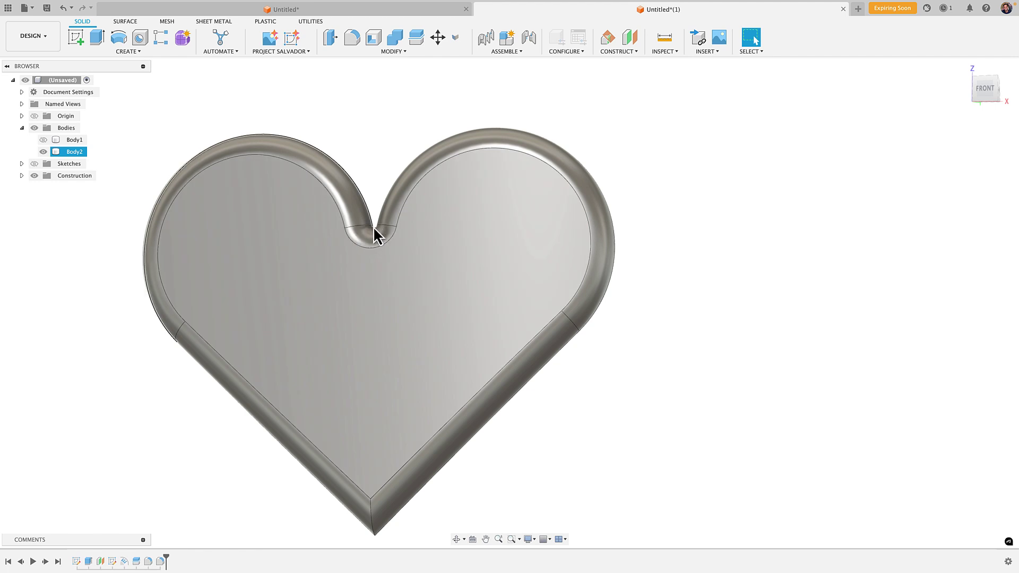
pyautogui.moveTo(373, 243); pyautogui.dragTo(394, 224, button='middle')
pyautogui.keyDown('shift'); pyautogui.moveTo(465, 246); pyautogui.dragTo(720, 357, button='middle'); pyautogui.keyUp('shift')
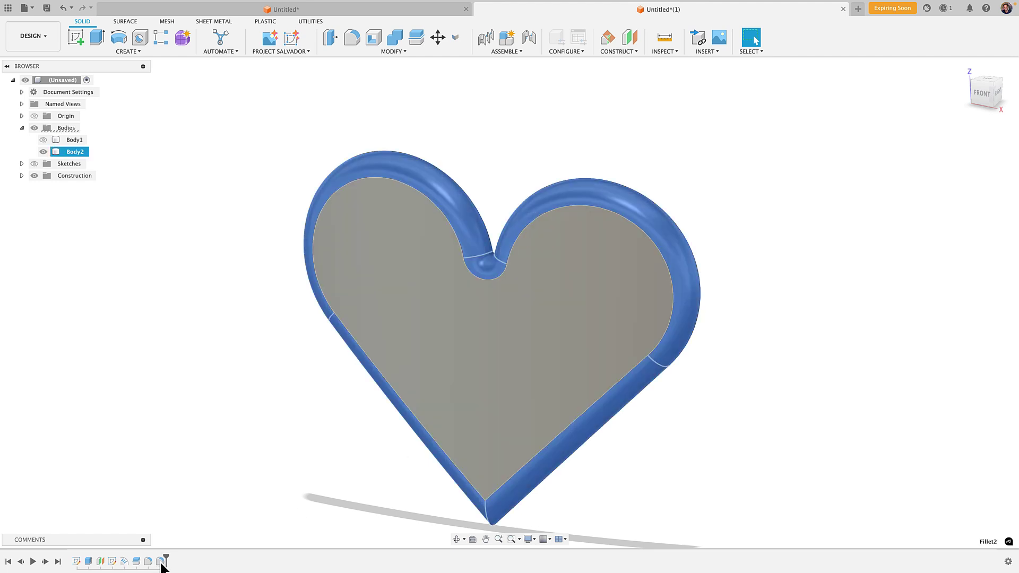
pyautogui.doubleClick(161, 561)
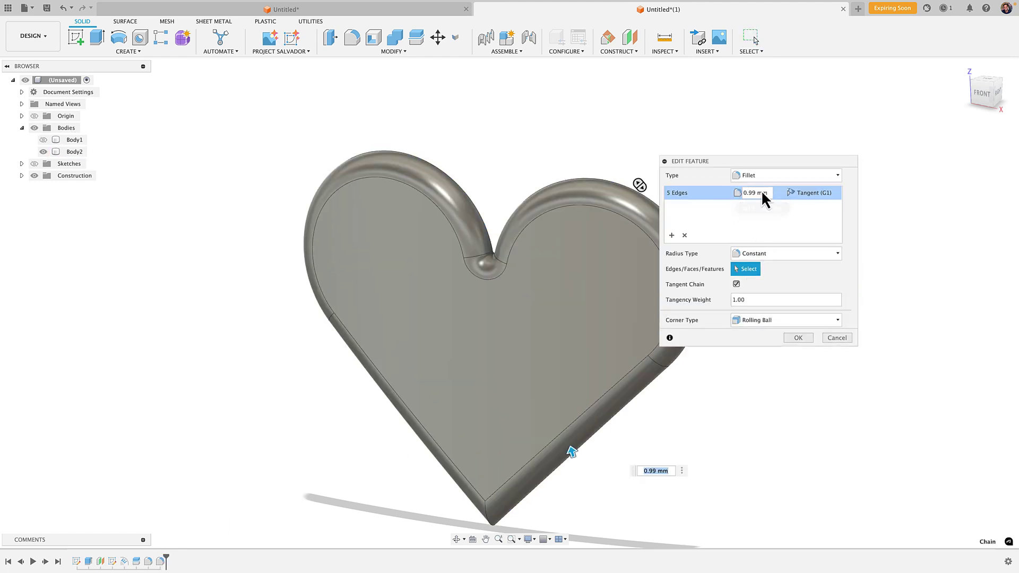
pyautogui.click(749, 193)
pyautogui.press('Return')
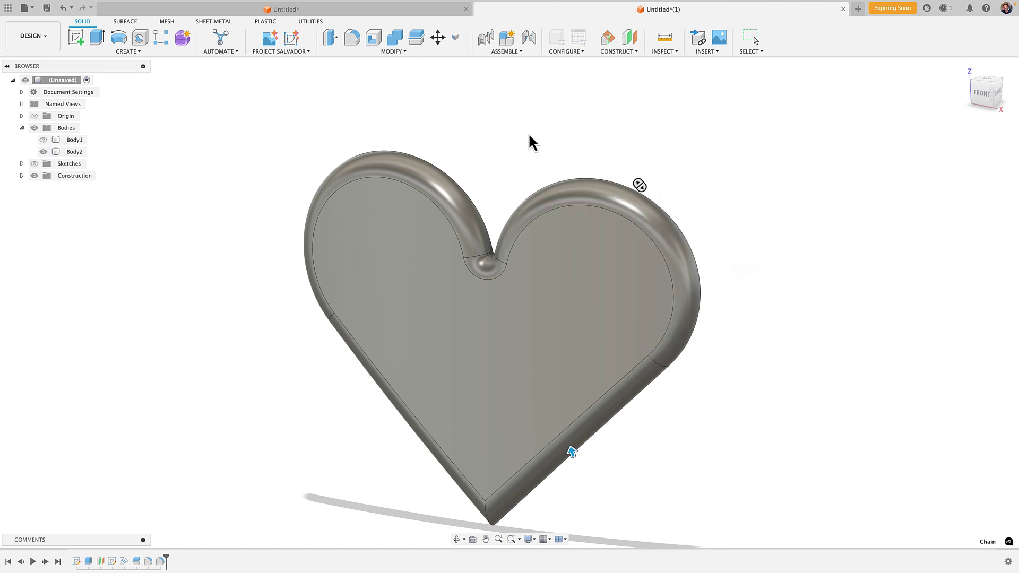
pyautogui.keyDown('shift'); pyautogui.moveTo(693, 306); pyautogui.dragTo(333, 361, button='middle'); pyautogui.keyUp('shift')
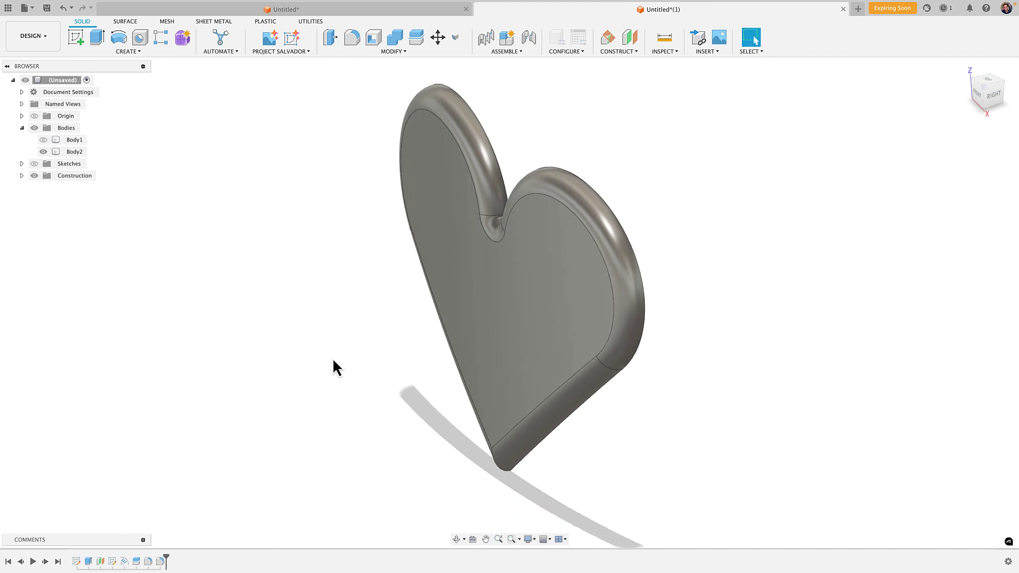
# Step: Edit the heart's emboss feature and set its depth to 2 mm
pyautogui.doubleClick(112, 562)
pyautogui.click(690, 224)
pyautogui.write('2')
pyautogui.click(687, 319)
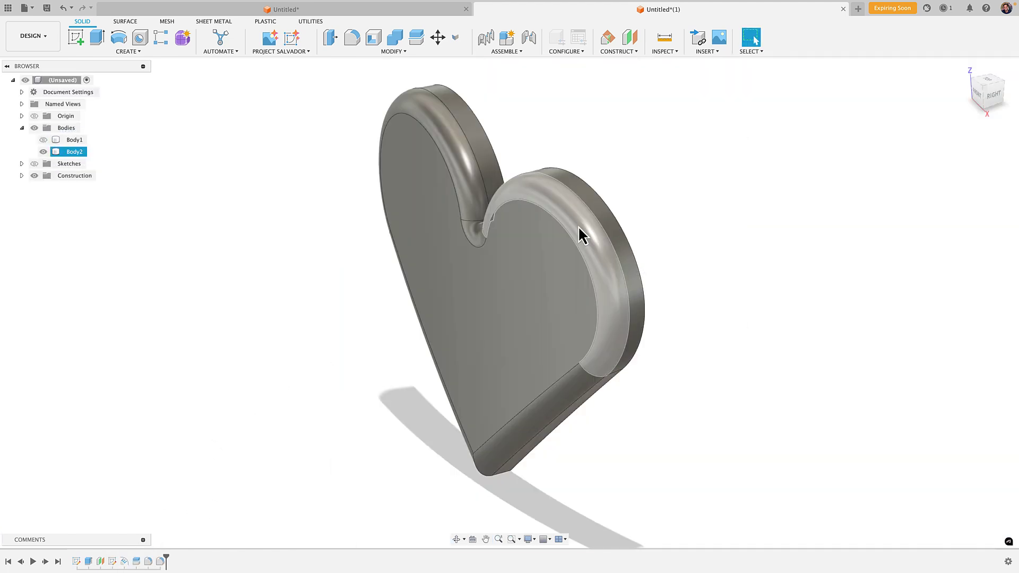
# Step: Edit the heart's outline fillet and try radii of 1.5 mm, 2 mm and 1.9 mm
pyautogui.doubleClick(161, 562)
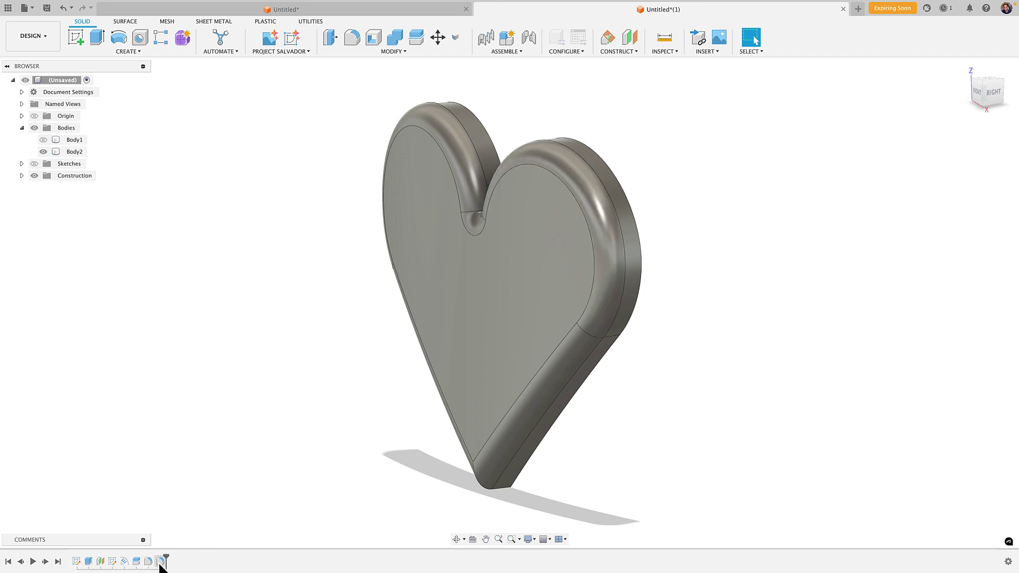
pyautogui.write('1')
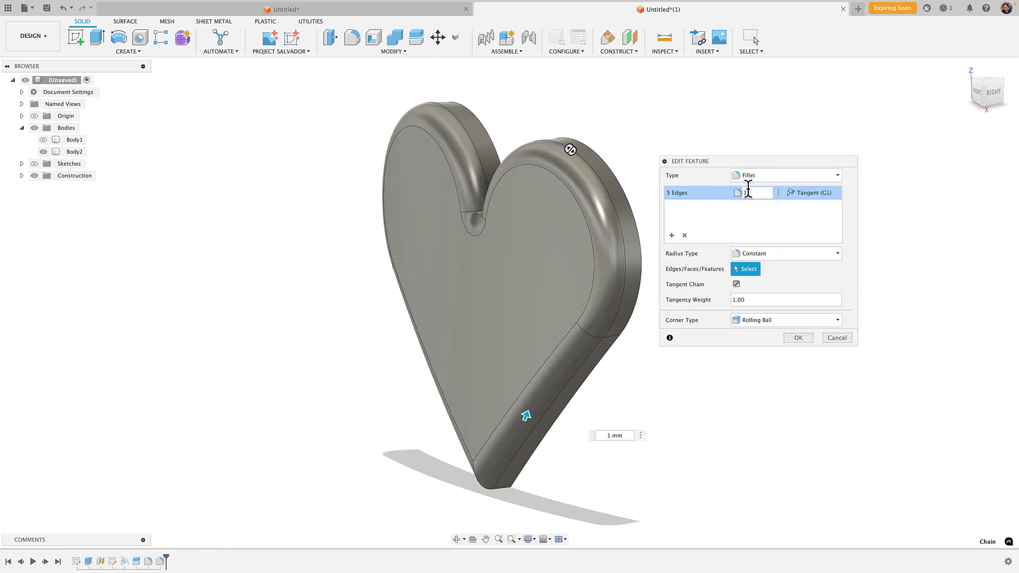
pyautogui.write('.5')
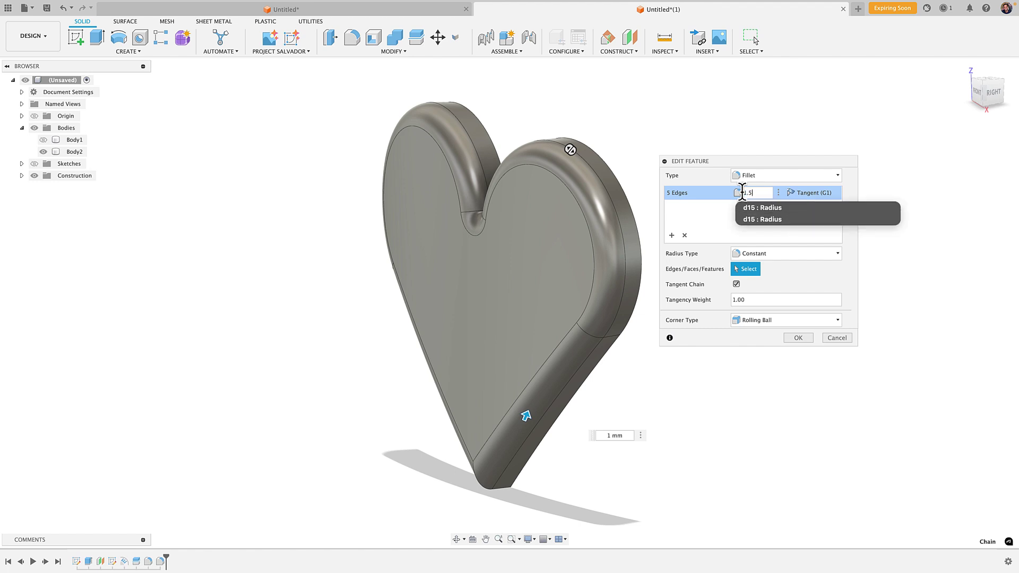
pyautogui.moveTo(768, 193); pyautogui.dragTo(720, 192)
pyautogui.write('1.9')
pyautogui.press('Return')
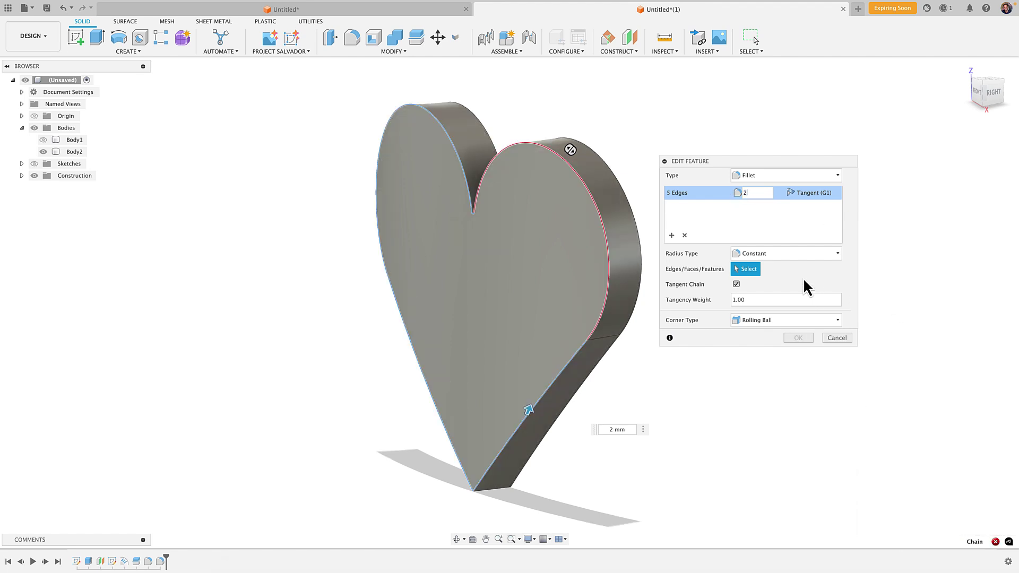
pyautogui.write('1.9')
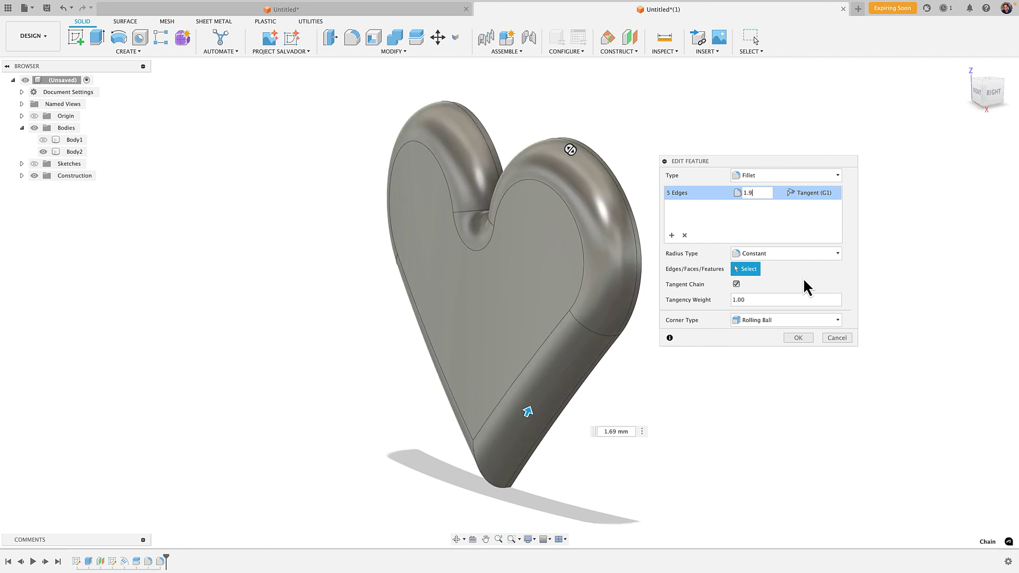
# Step: Inspect the enlarged outline fillet and the corner between the lobes from several angles, and discard the radius change
pyautogui.moveTo(558, 284); pyautogui.dragTo(457, 292, button='middle')
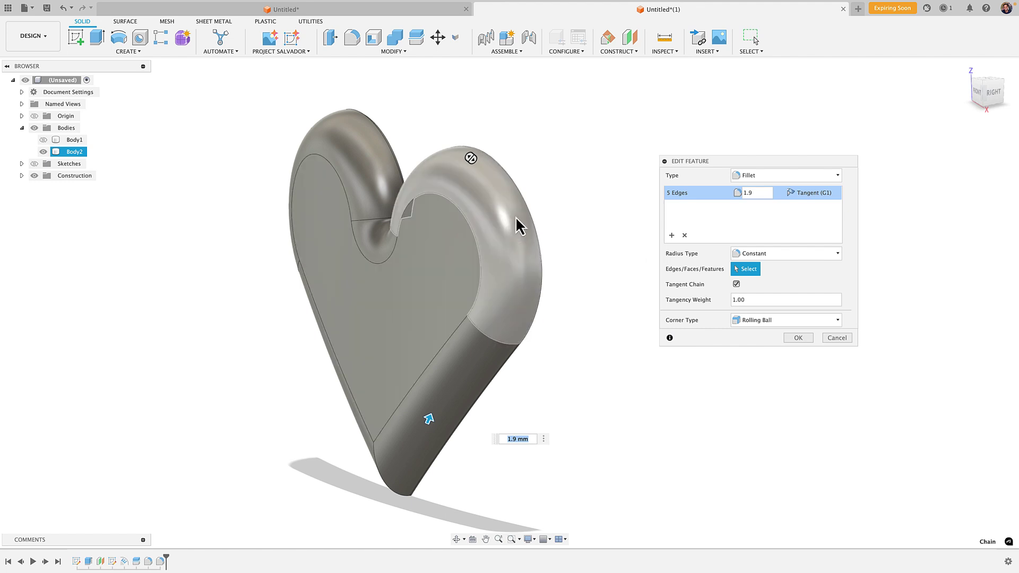
pyautogui.keyDown('shift'); pyautogui.moveTo(516, 208); pyautogui.dragTo(519, 194, button='middle'); pyautogui.keyUp('shift')
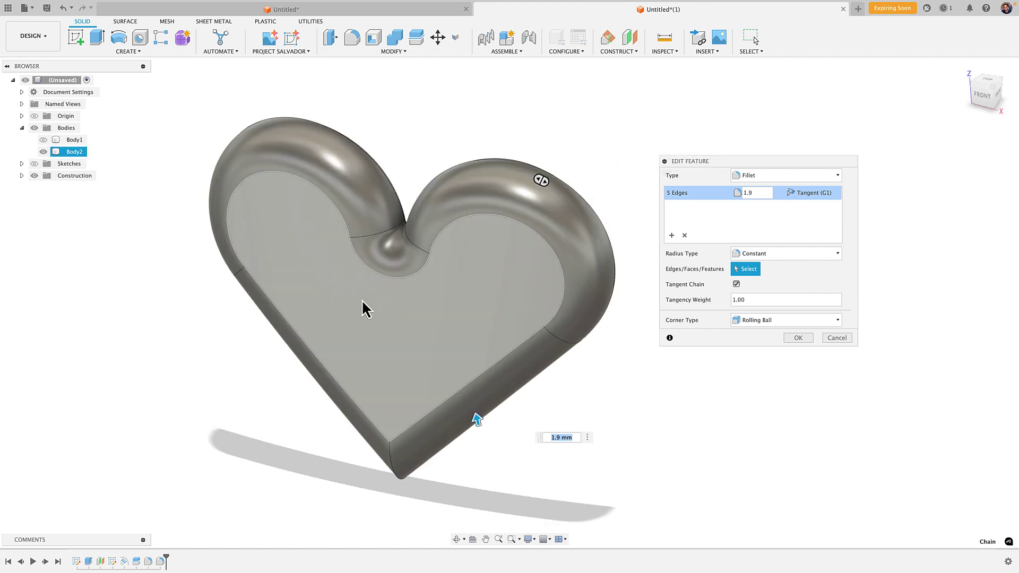
pyautogui.keyDown('shift'); pyautogui.moveTo(296, 353); pyautogui.dragTo(389, 246, button='middle'); pyautogui.keyUp('shift')
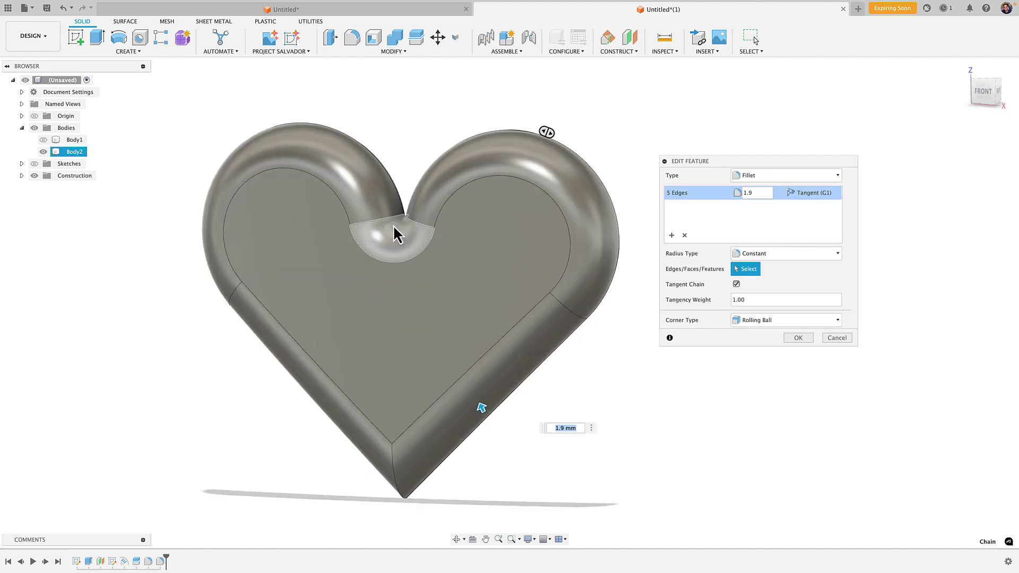
pyautogui.keyDown('shift'); pyautogui.moveTo(457, 291); pyautogui.dragTo(547, 240, button='middle'); pyautogui.keyUp('shift')
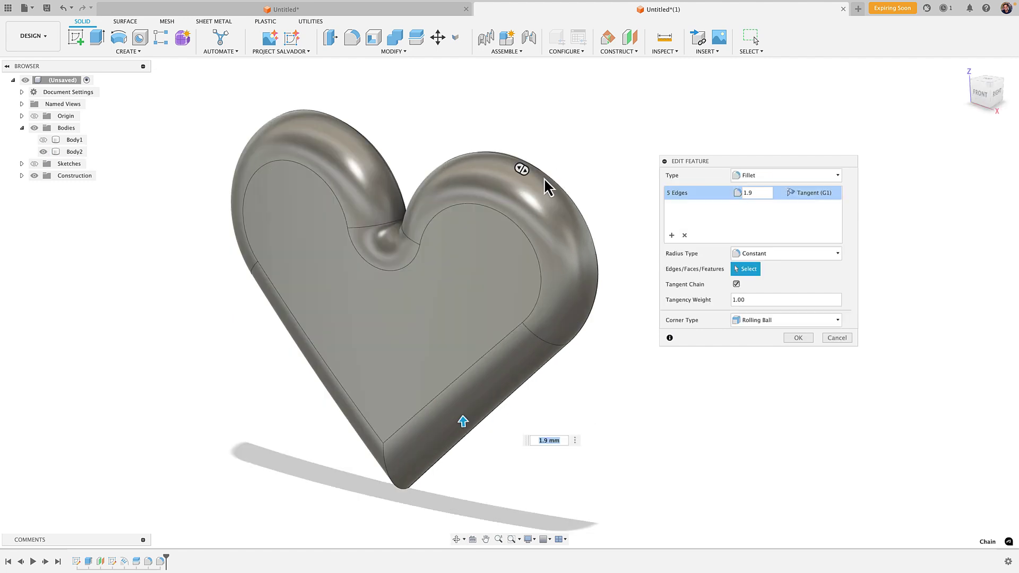
pyautogui.keyDown('shift'); pyautogui.moveTo(544, 371); pyautogui.dragTo(434, 307, button='middle'); pyautogui.keyUp('shift')
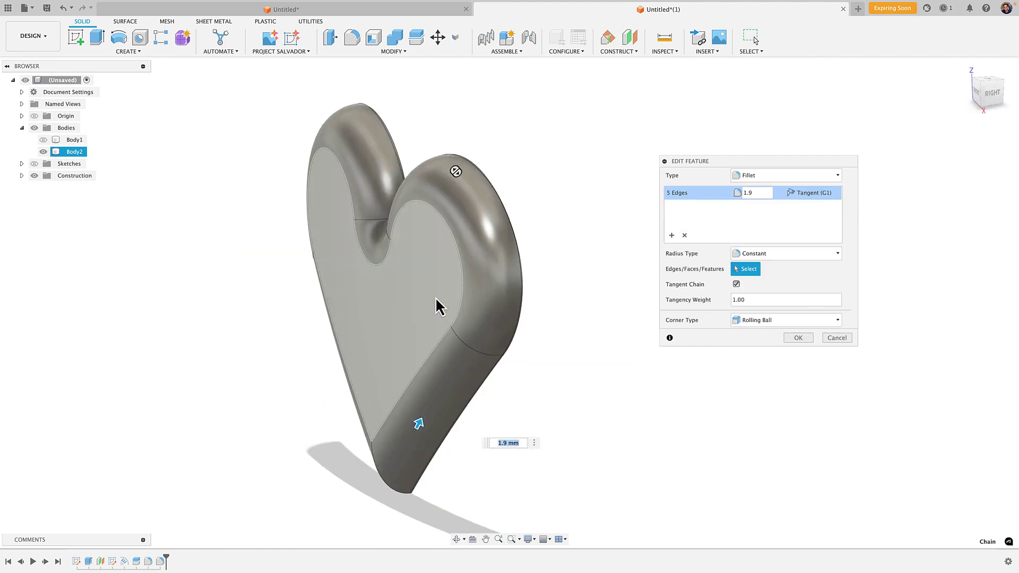
pyautogui.keyDown('shift'); pyautogui.moveTo(520, 347); pyautogui.dragTo(631, 372, button='middle'); pyautogui.keyUp('shift')
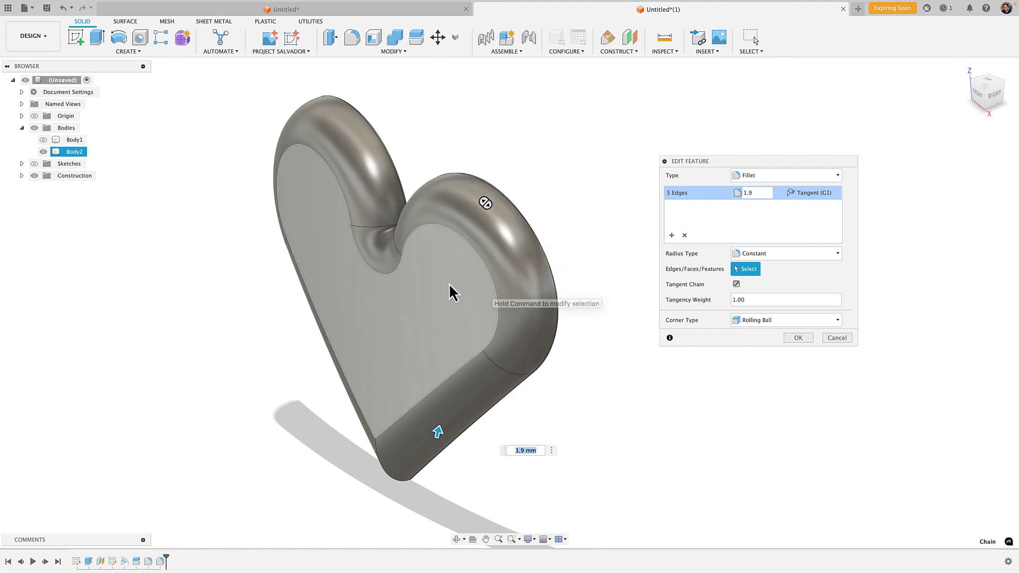
pyautogui.keyDown('shift'); pyautogui.moveTo(480, 331); pyautogui.dragTo(483, 327, button='middle'); pyautogui.keyUp('shift')
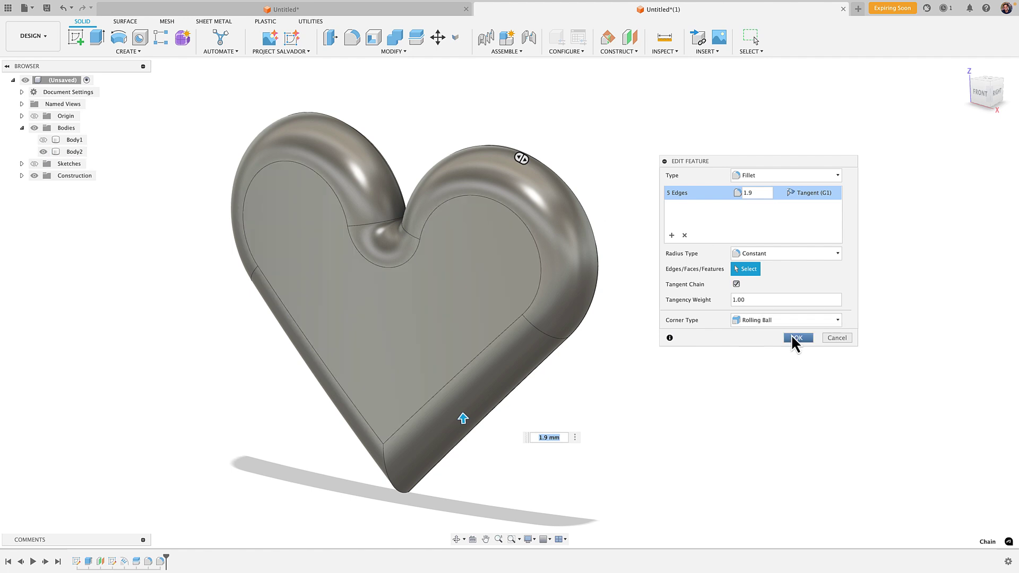
pyautogui.click(828, 338)
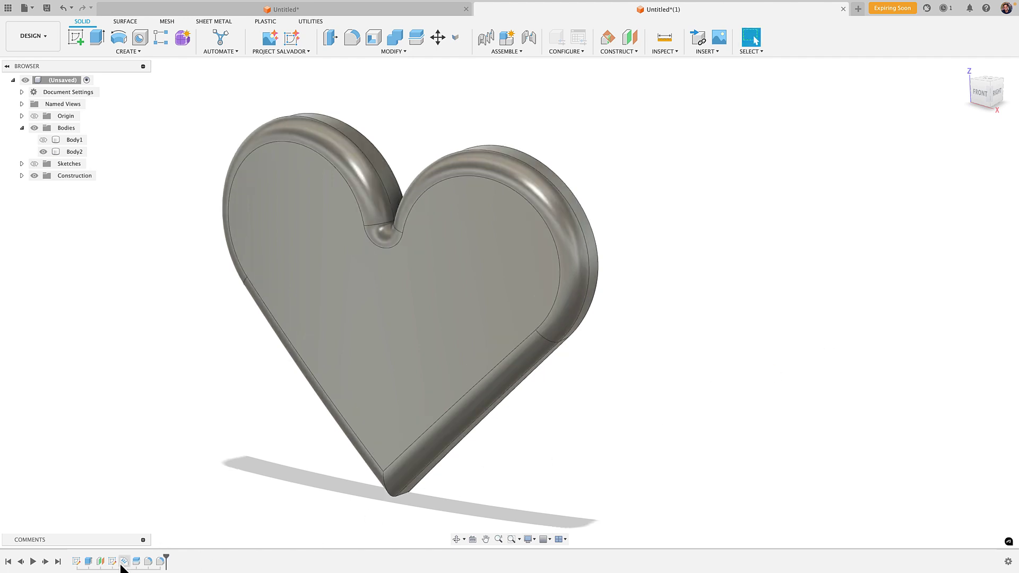
# Step: Set the heart's emboss depth to 1 mm and review the settings of its outline fillet
pyautogui.click(124, 561)
pyautogui.moveTo(710, 224); pyautogui.dragTo(661, 223)
pyautogui.write('1')
pyautogui.press('Return')
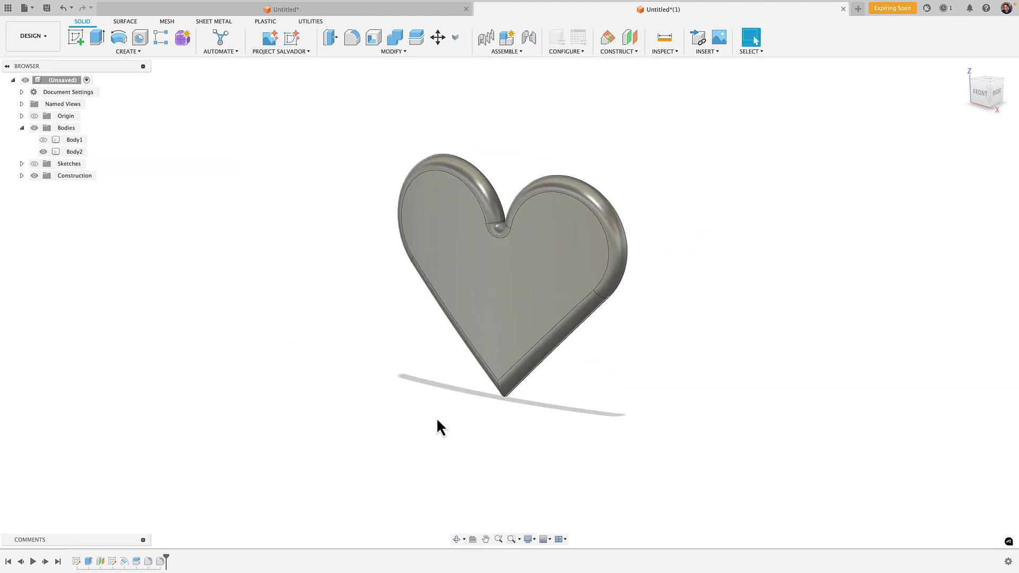
pyautogui.doubleClick(160, 561)
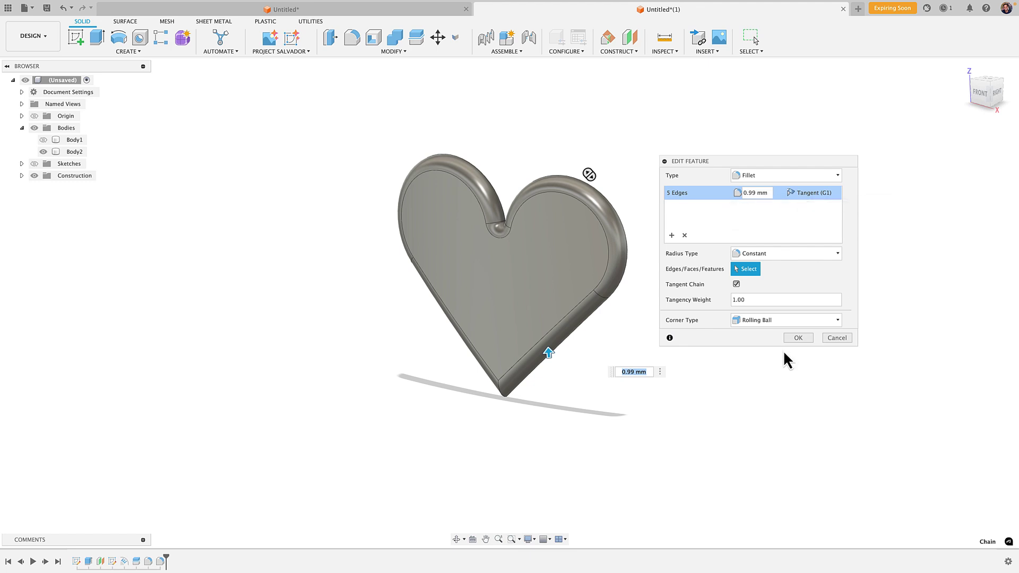
pyautogui.click(800, 338)
pyautogui.keyDown('shift'); pyautogui.moveTo(707, 253); pyautogui.dragTo(177, 192, button='middle'); pyautogui.keyUp('shift')
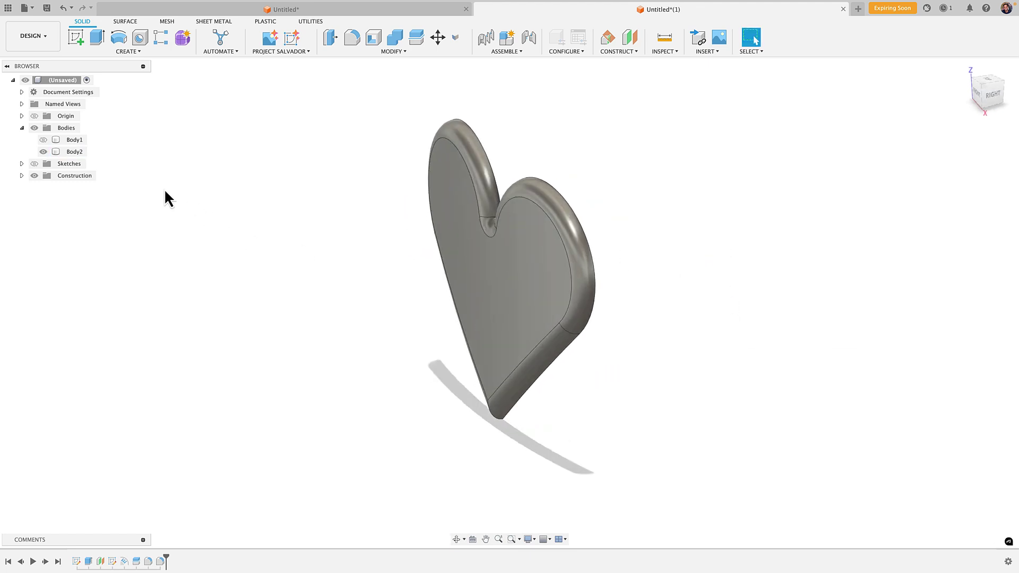
# Step: Show the cylinder body and examine how the filleted heart sits on its curved face
pyautogui.click(56, 140)
pyautogui.click(43, 139)
pyautogui.moveTo(182, 230); pyautogui.dragTo(441, 261, button='middle')
pyautogui.scroll(-3, 441, 261)
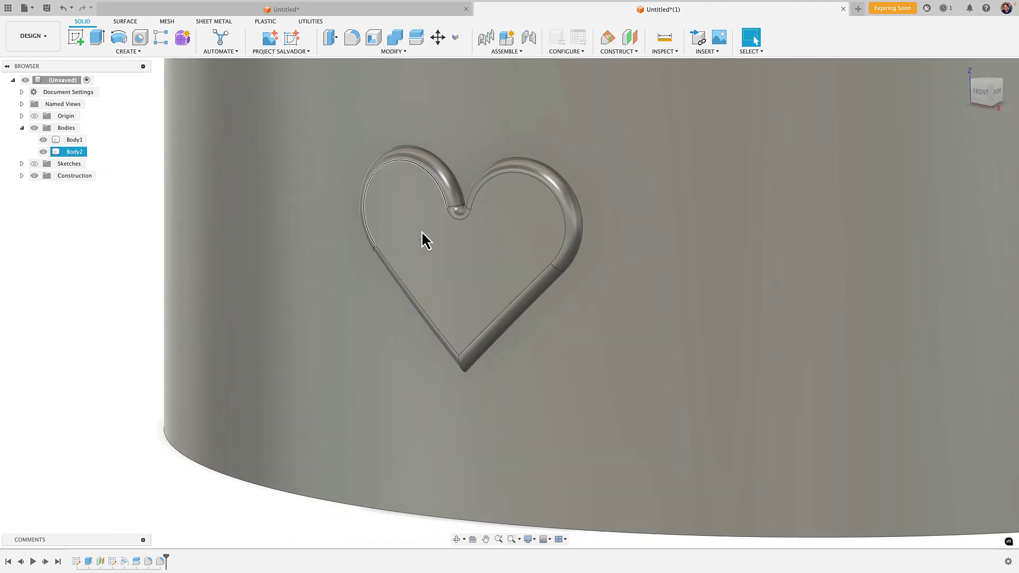
pyautogui.scroll(1, 432, 232)
pyautogui.scroll(-1, 428, 254)
pyautogui.moveTo(428, 255); pyautogui.dragTo(431, 267, button='middle')
pyautogui.keyDown('shift'); pyautogui.moveTo(573, 203); pyautogui.dragTo(576, 207); pyautogui.keyUp('shift')
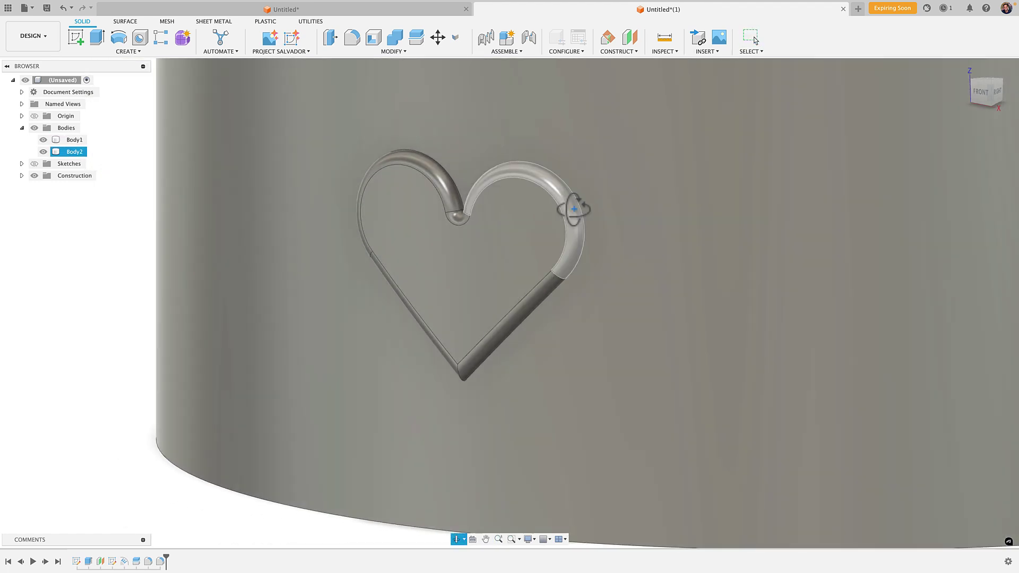
pyautogui.keyDown('shift'); pyautogui.moveTo(575, 207); pyautogui.dragTo(571, 212, button='middle'); pyautogui.keyUp('shift')
pyautogui.scroll(-5, 571, 213)
pyautogui.moveTo(534, 252); pyautogui.dragTo(481, 315, button='middle')
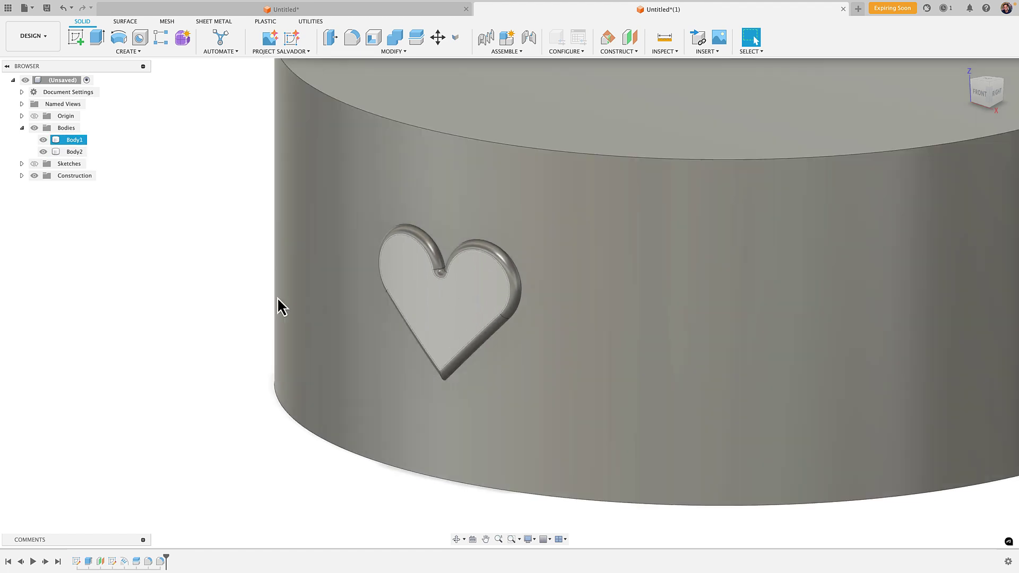
pyautogui.click(211, 290)
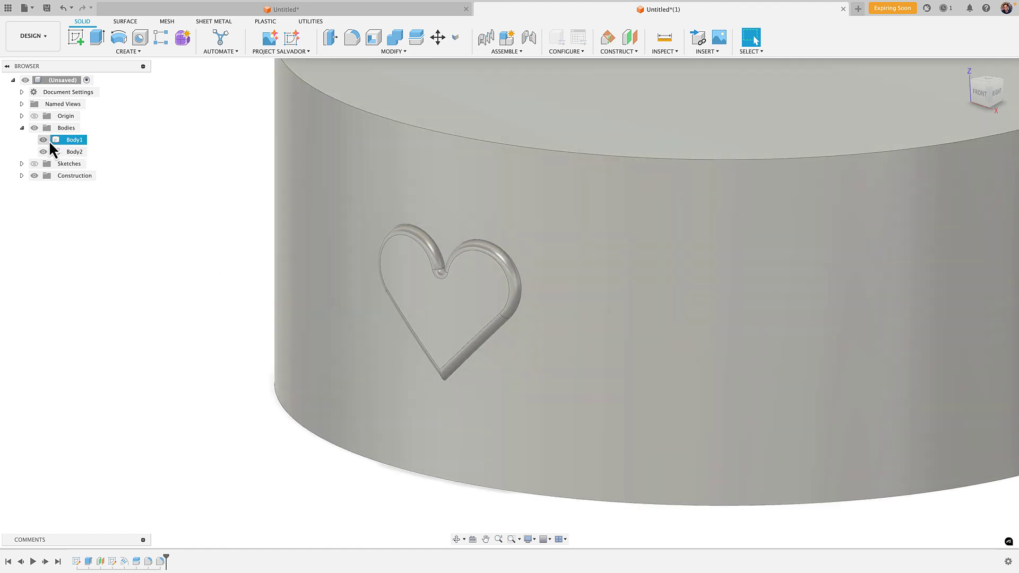
# Step: Hide the cylinder body and use Press Pull to offset the heart's back face by 1 mm
pyautogui.click(48, 141)
pyautogui.keyDown('shift'); pyautogui.moveTo(427, 290); pyautogui.dragTo(459, 302, button='middle'); pyautogui.keyUp('shift')
pyautogui.click(546, 275)
pyautogui.keyDown('shift'); pyautogui.moveTo(539, 317); pyautogui.dragTo(502, 304, button='middle'); pyautogui.keyUp('shift')
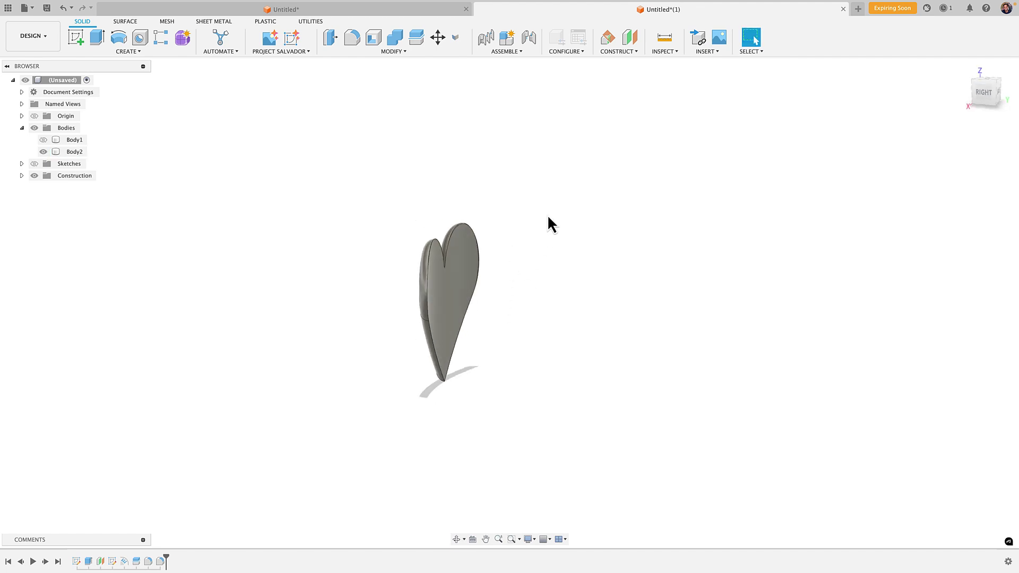
pyautogui.click(383, 53)
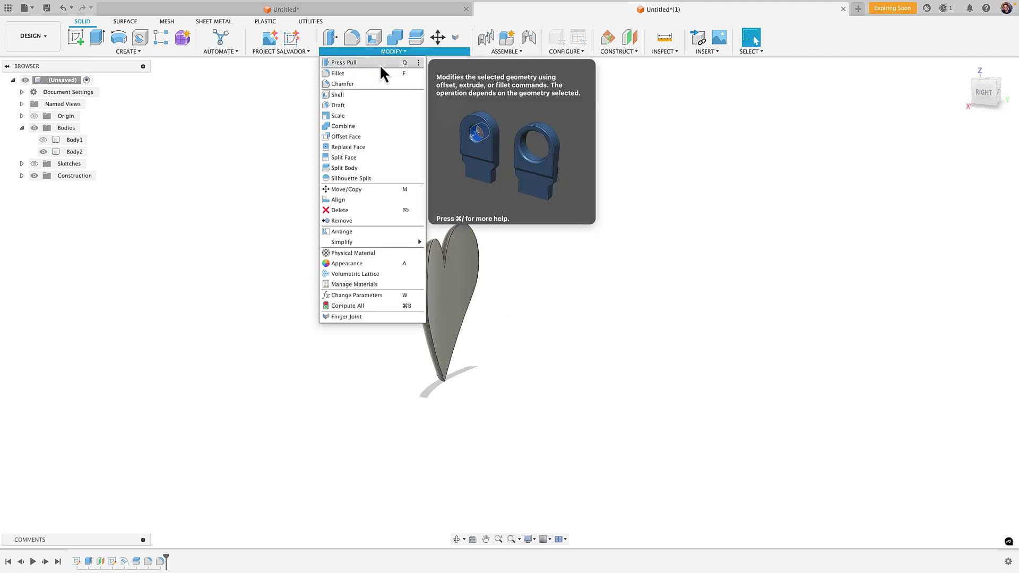
pyautogui.click(353, 62)
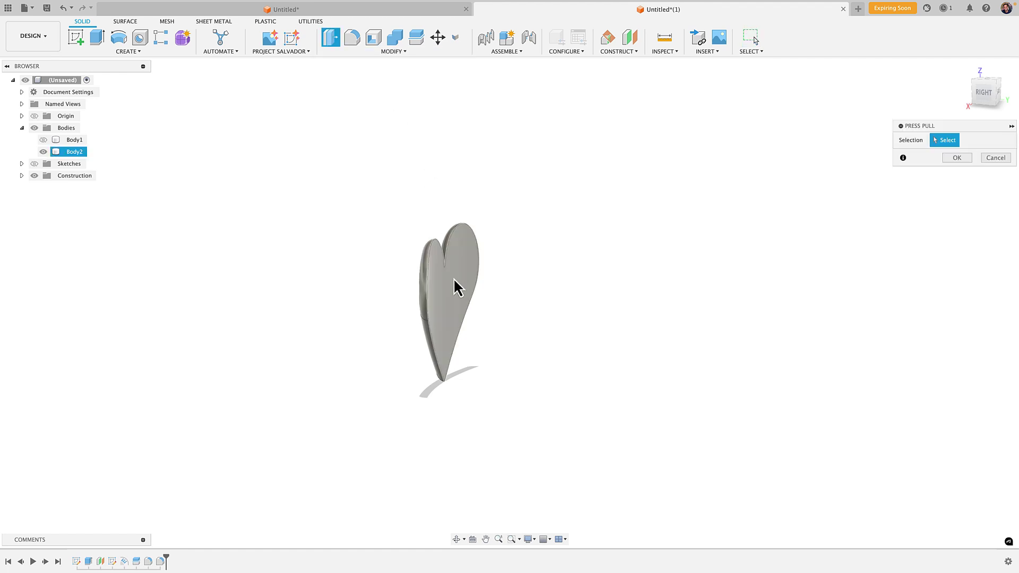
pyautogui.click(455, 277)
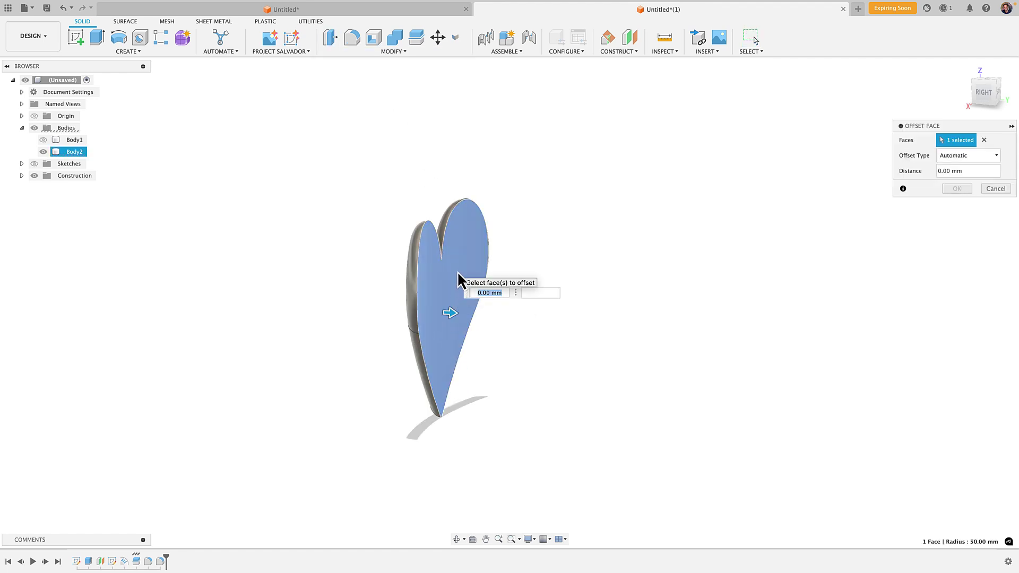
pyautogui.write('1')
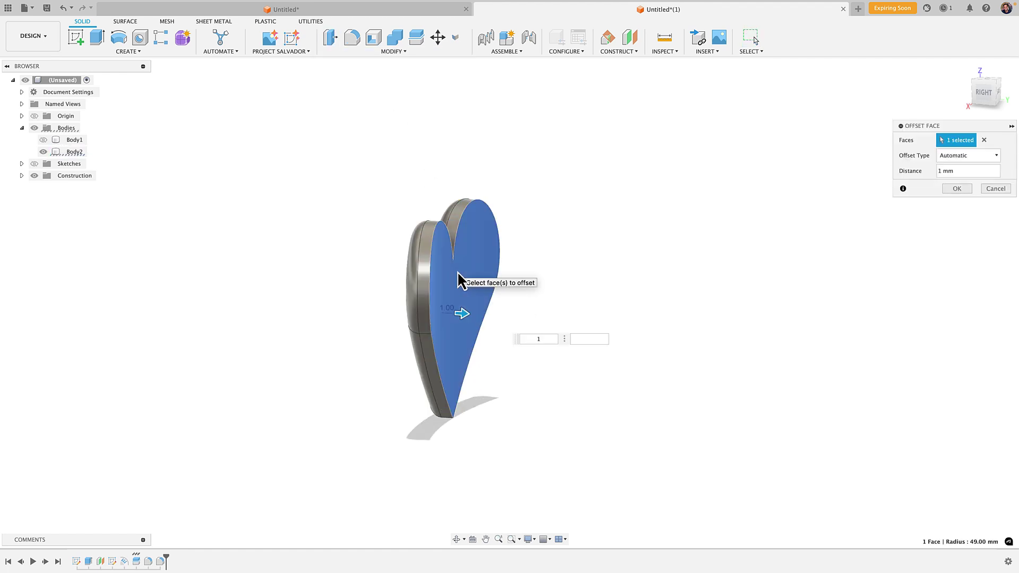
pyautogui.click(956, 189)
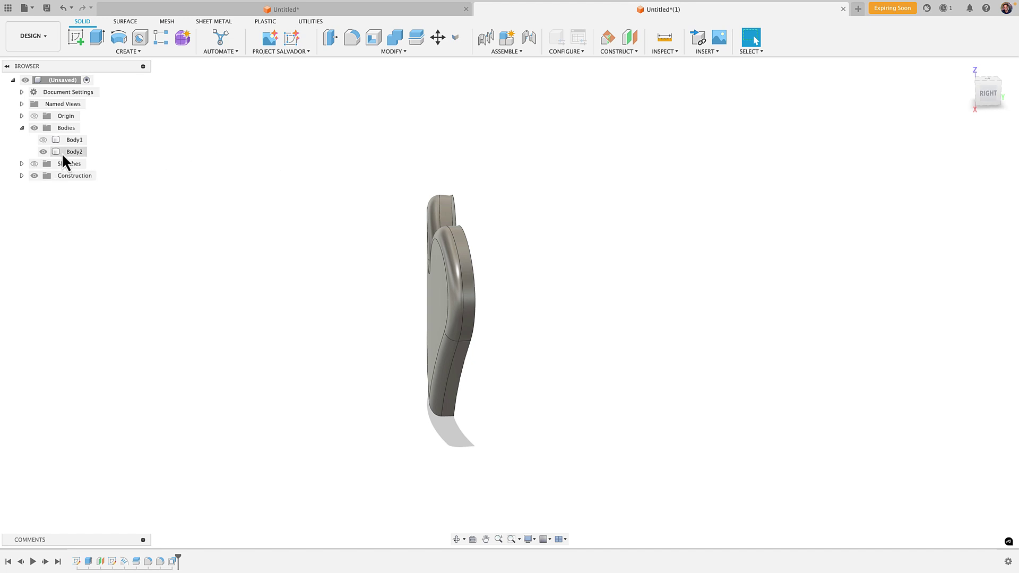
# Step: Show the cylinder body again and check the thickened heart on its curved face
pyautogui.click(43, 141)
pyautogui.scroll(-3, 219, 209)
pyautogui.keyDown('shift'); pyautogui.moveTo(256, 212); pyautogui.dragTo(326, 228, button='middle'); pyautogui.keyUp('shift')
pyautogui.moveTo(327, 229); pyautogui.dragTo(218, 233, button='middle')
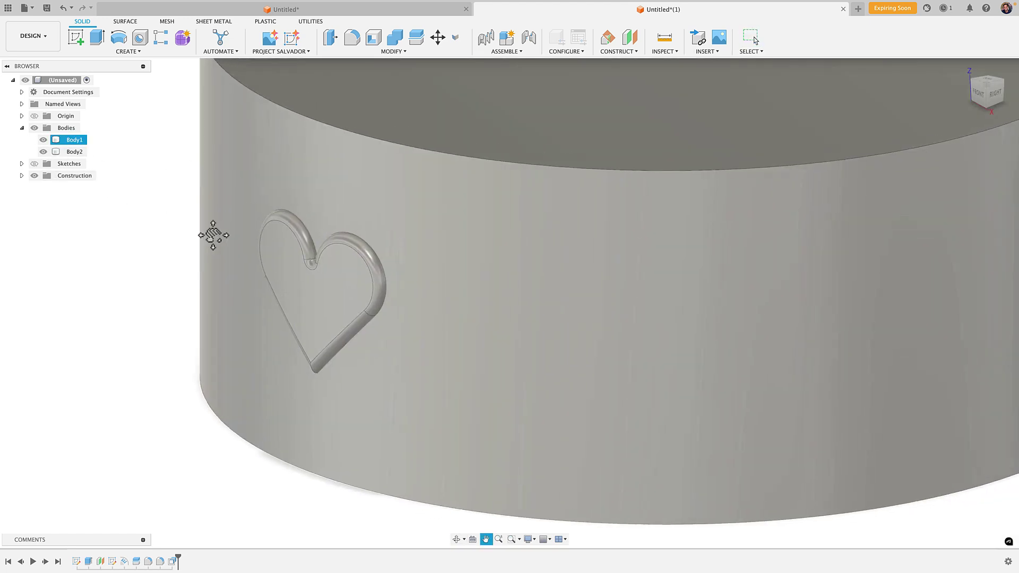
pyautogui.scroll(-5, 218, 233)
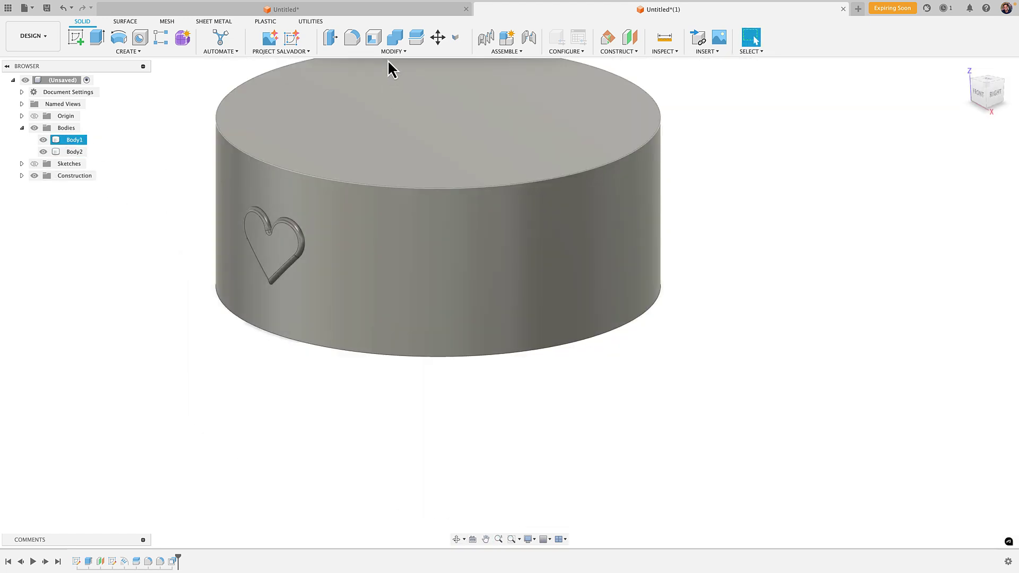
# Step: Cut the heart body out of the cylinder with Combine, keeping the tool body
pyautogui.click(388, 53)
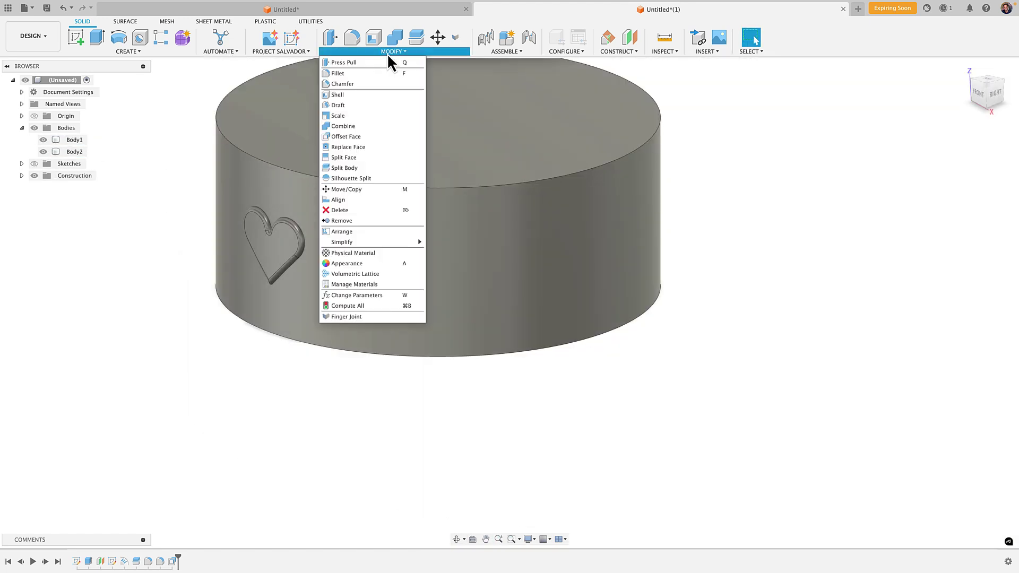
pyautogui.click(359, 126)
pyautogui.moveTo(657, 131); pyautogui.dragTo(492, 112)
pyautogui.click(411, 220)
pyautogui.click(272, 252)
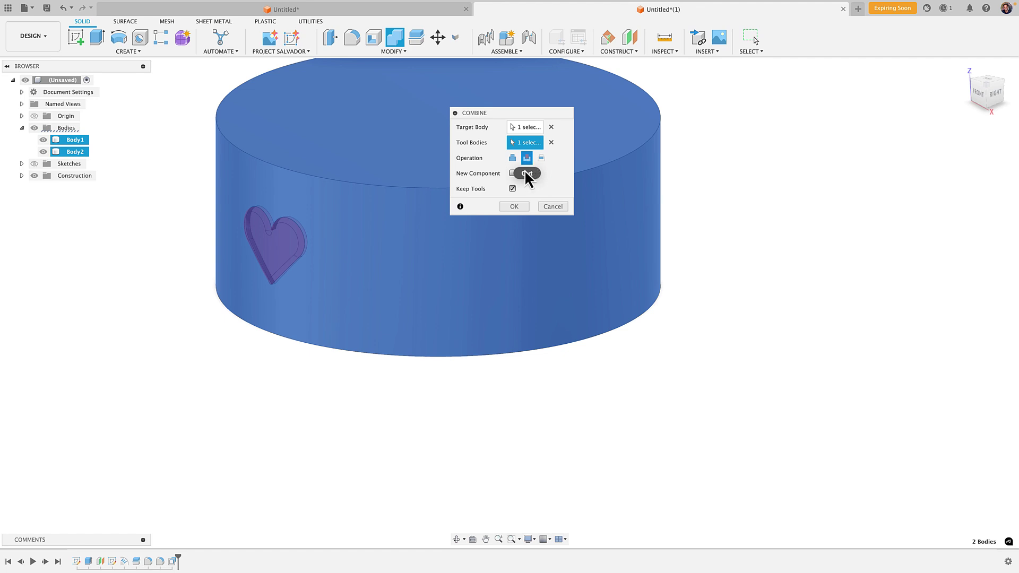
pyautogui.click(514, 207)
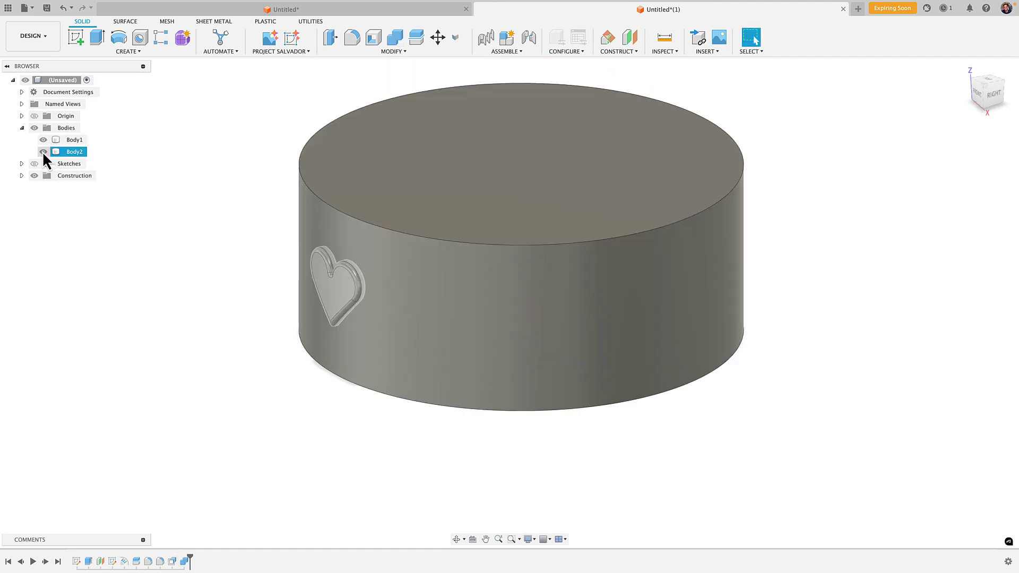
# Step: Hide the heart body and inspect the heart-shaped recess in the cylinder's curved face
pyautogui.scroll(5, 266, 291)
pyautogui.keyDown('shift'); pyautogui.moveTo(288, 285); pyautogui.dragTo(354, 243, button='middle'); pyautogui.keyUp('shift')
pyautogui.scroll(2, 386, 213)
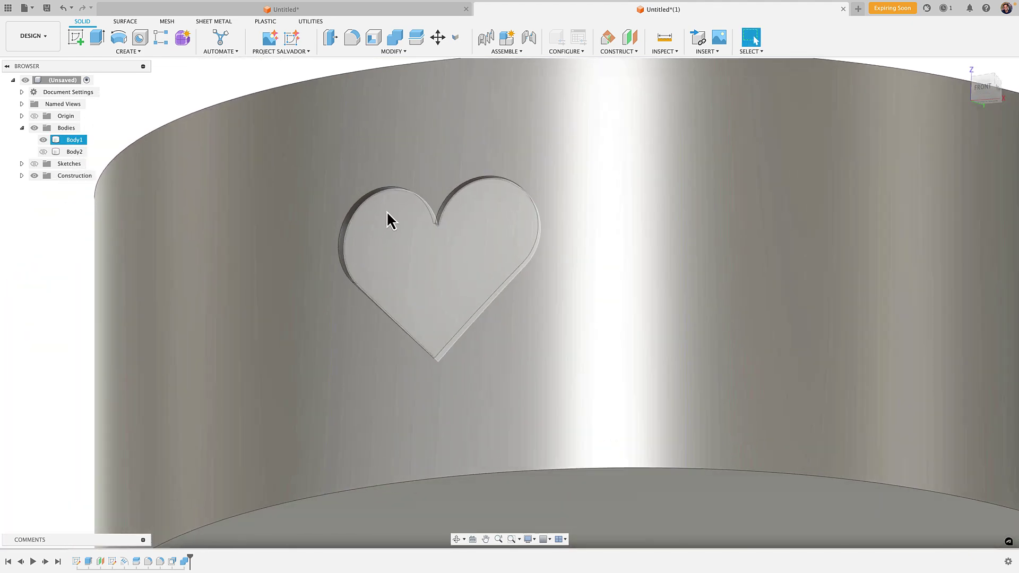
pyautogui.scroll(10, 432, 226)
pyautogui.scroll(-10, 459, 228)
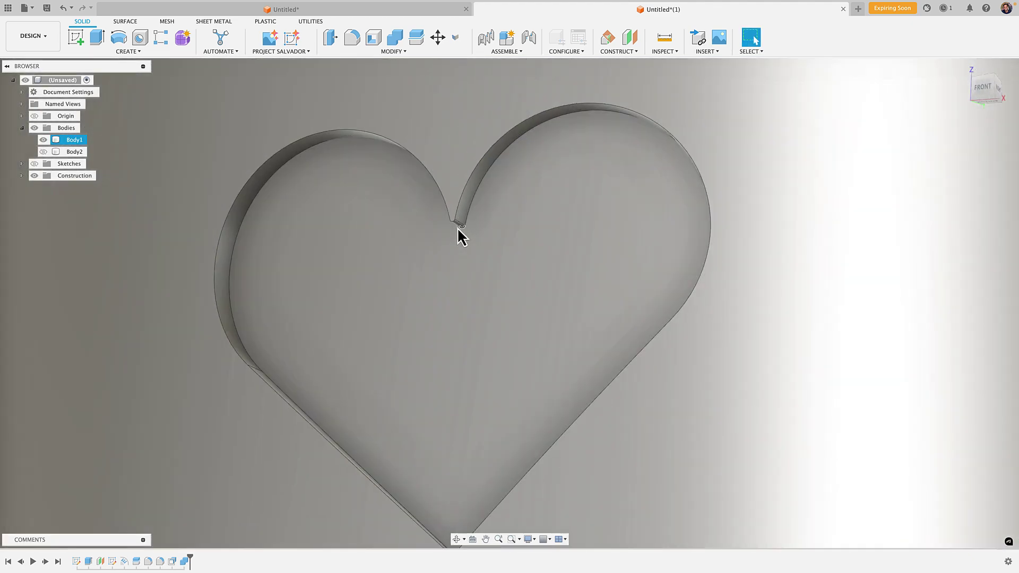
# Step: Fillet the rim edges of the heart-shaped recess with a 0.5 mm radius and inspect the corner between the lobes
pyautogui.press('f')
pyautogui.click(433, 191)
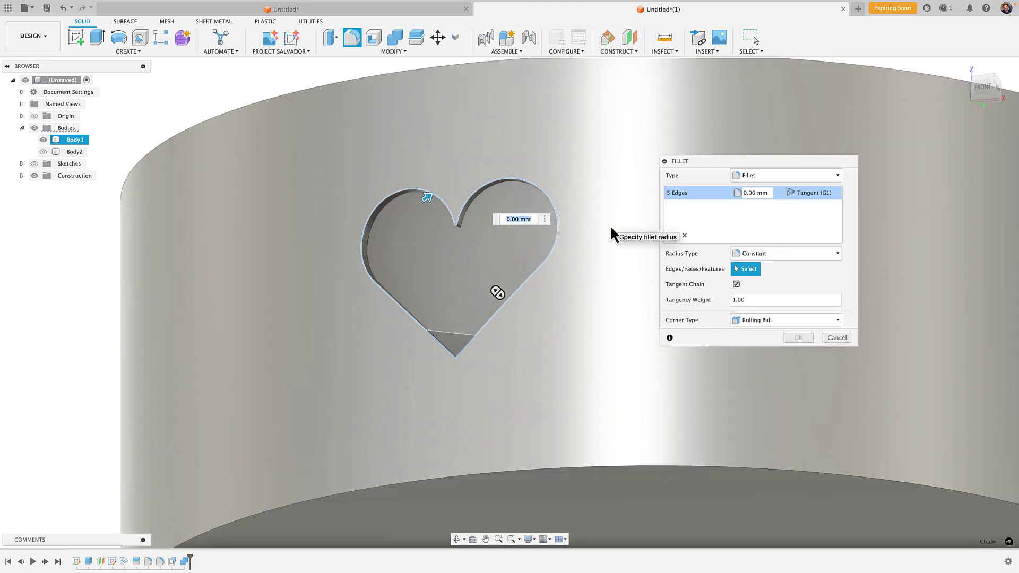
pyautogui.write('0.5')
pyautogui.press('Return')
pyautogui.scroll(-3, 610, 224)
pyautogui.keyDown('shift'); pyautogui.moveTo(609, 224); pyautogui.dragTo(599, 258, button='middle'); pyautogui.keyUp('shift')
pyautogui.moveTo(484, 353); pyautogui.dragTo(475, 314, button='middle')
pyautogui.scroll(8, 435, 351)
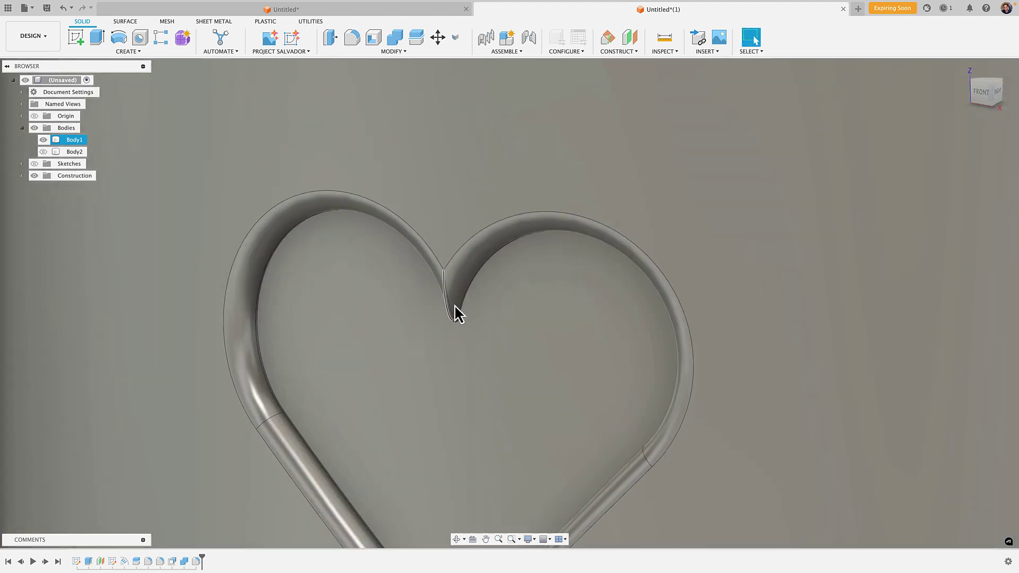
# Step: Examine the rounded corner between the recess lobes and the heart-shaped recess on the whole cylinder
pyautogui.click(439, 242)
pyautogui.scroll(-8, 445, 310)
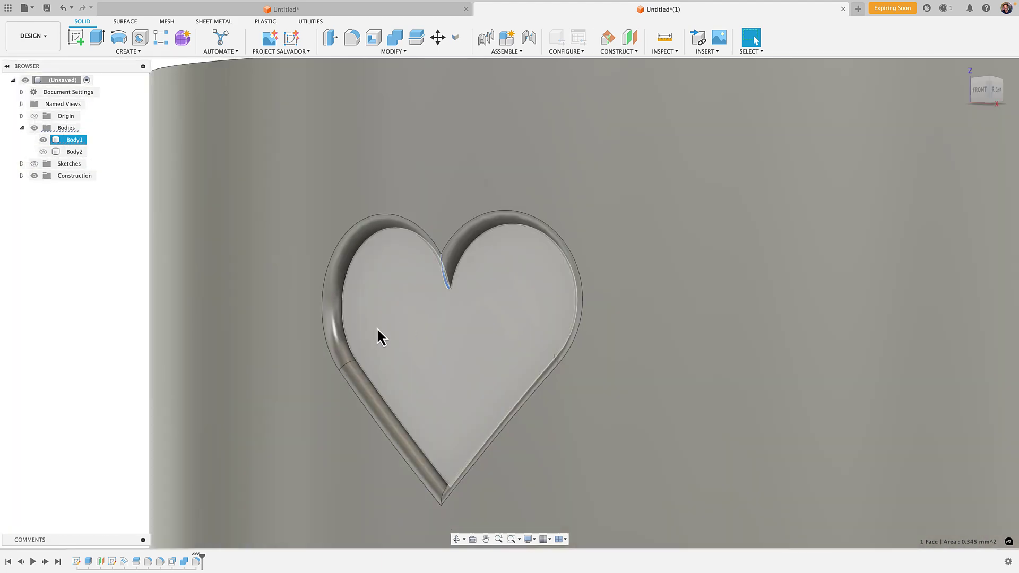
pyautogui.scroll(-5, 409, 343)
pyautogui.click(158, 362)
pyautogui.scroll(-5, 158, 361)
pyautogui.moveTo(162, 360); pyautogui.dragTo(207, 337, button='middle')
pyautogui.keyDown('shift'); pyautogui.moveTo(207, 338); pyautogui.dragTo(215, 360, button='middle'); pyautogui.keyUp('shift')
# Step: Show the heart body again and check how it sits inside the filleted recess
pyautogui.click(43, 152)
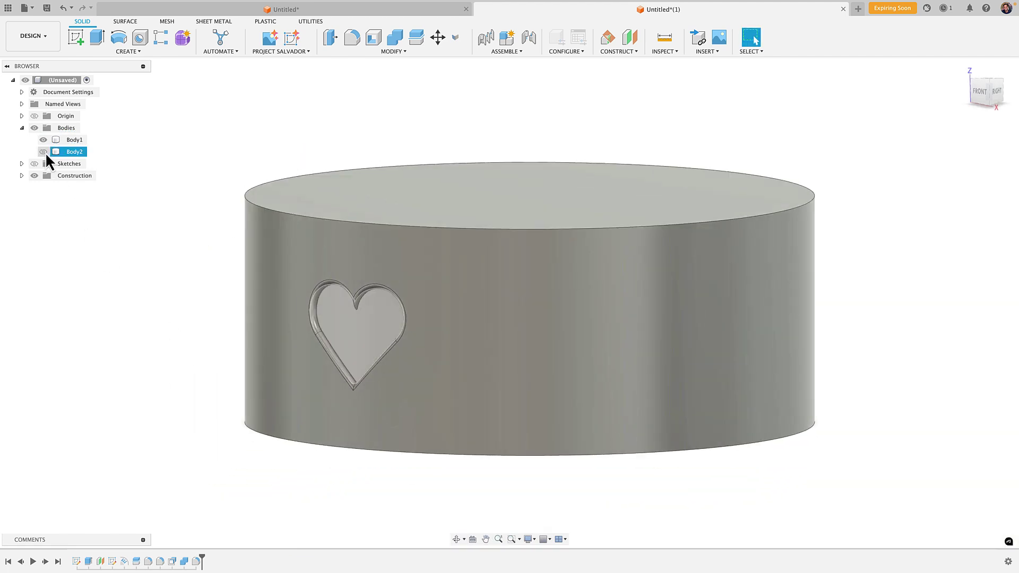
pyautogui.click(392, 305)
pyautogui.scroll(5, 398, 310)
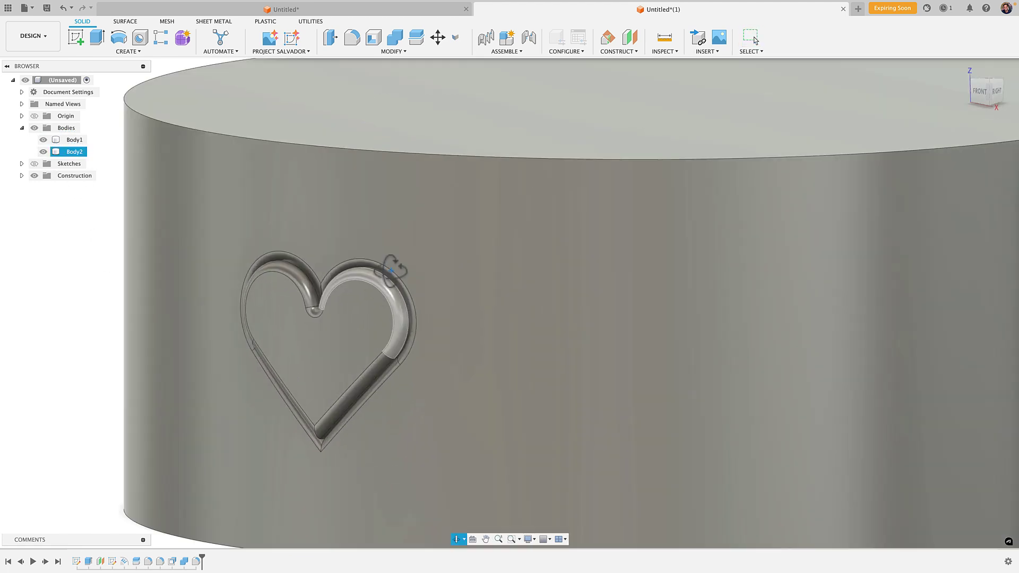
pyautogui.keyDown('shift'); pyautogui.moveTo(391, 273); pyautogui.dragTo(411, 237, button='middle'); pyautogui.keyUp('shift')
pyautogui.scroll(-4, 232, 312)
pyautogui.moveTo(234, 313); pyautogui.dragTo(306, 289, button='middle')
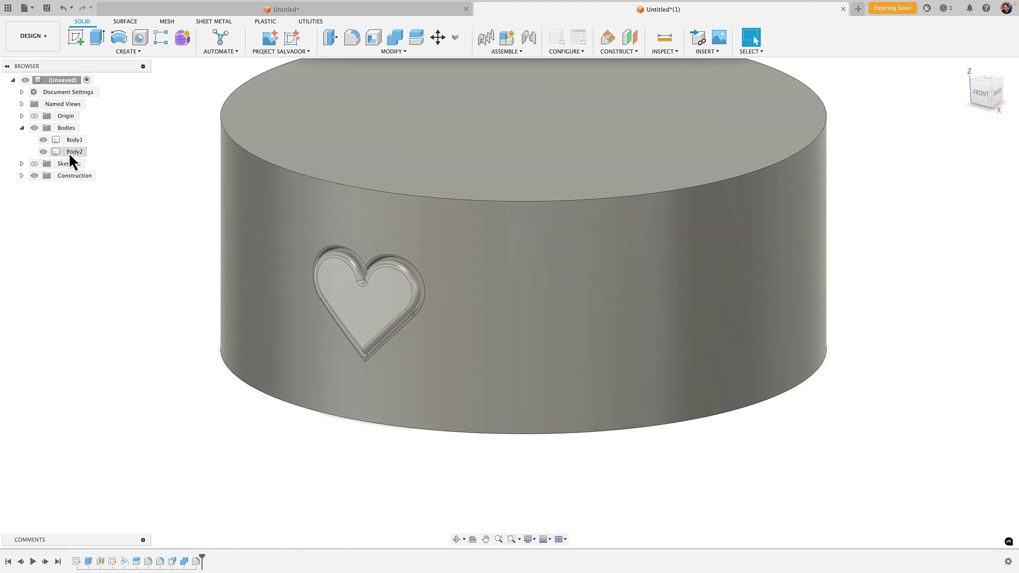
# Step: Rename the heart body to Heart and the base body to Cylinder, and hide the Heart body
pyautogui.click(72, 154)
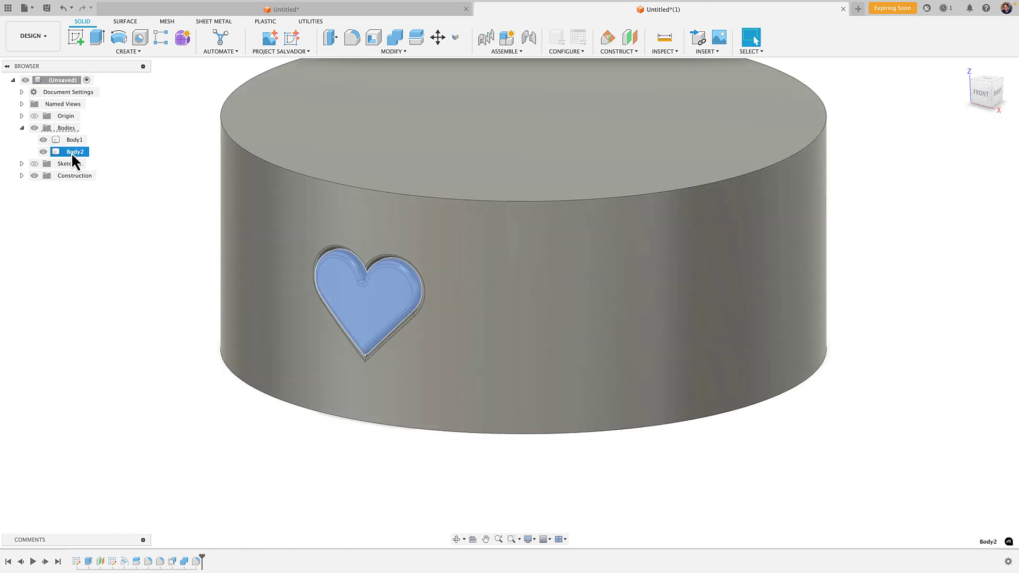
pyautogui.doubleClick(71, 154)
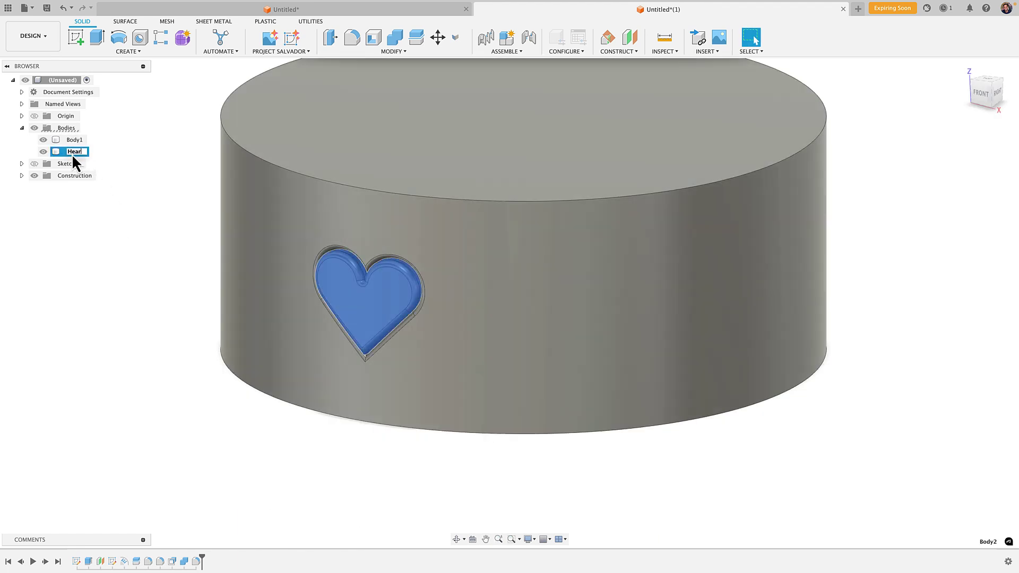
pyautogui.click(68, 141)
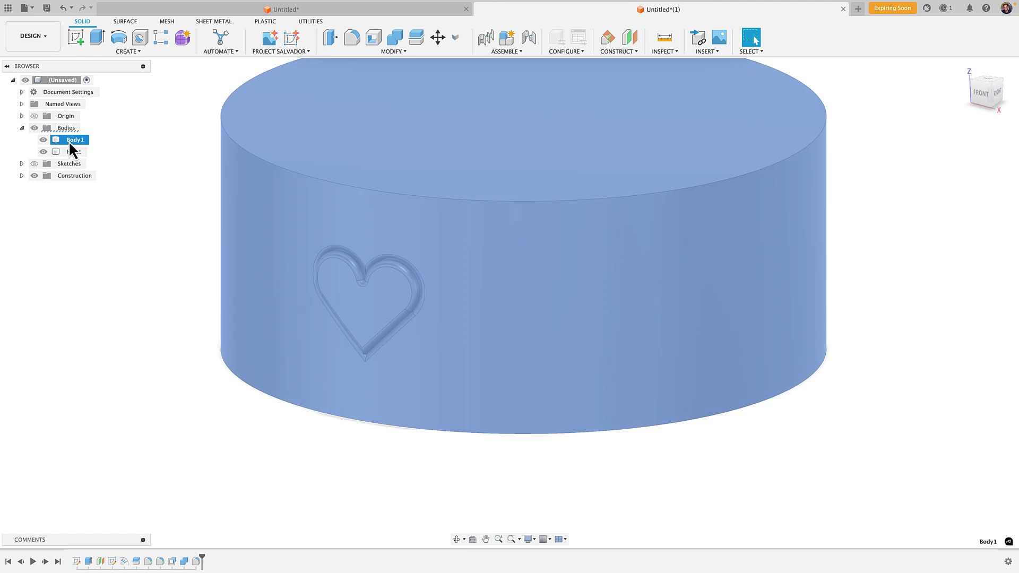
pyautogui.doubleClick(69, 140)
pyautogui.write('Cylinder')
pyautogui.press('Return')
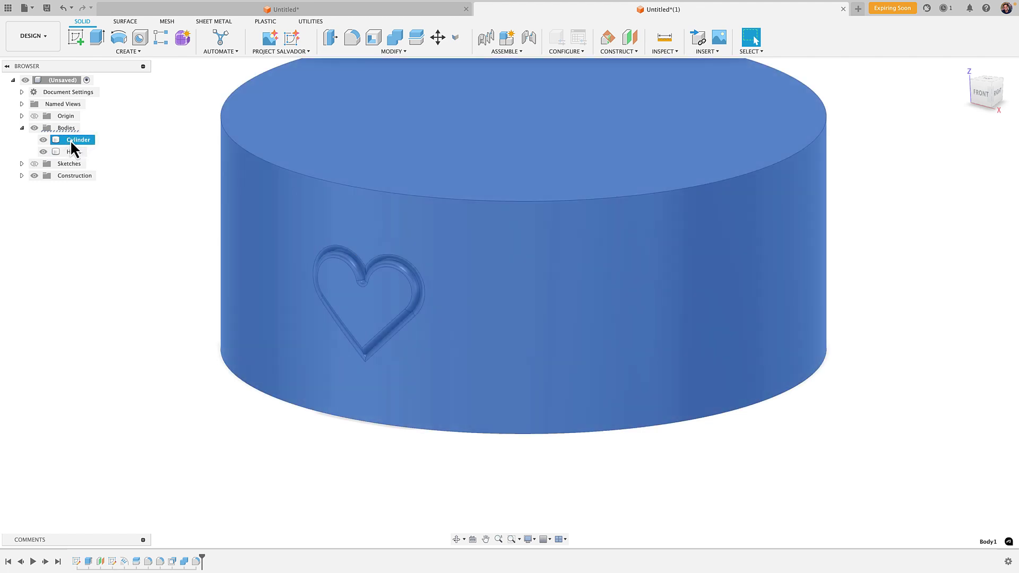
pyautogui.click(193, 198)
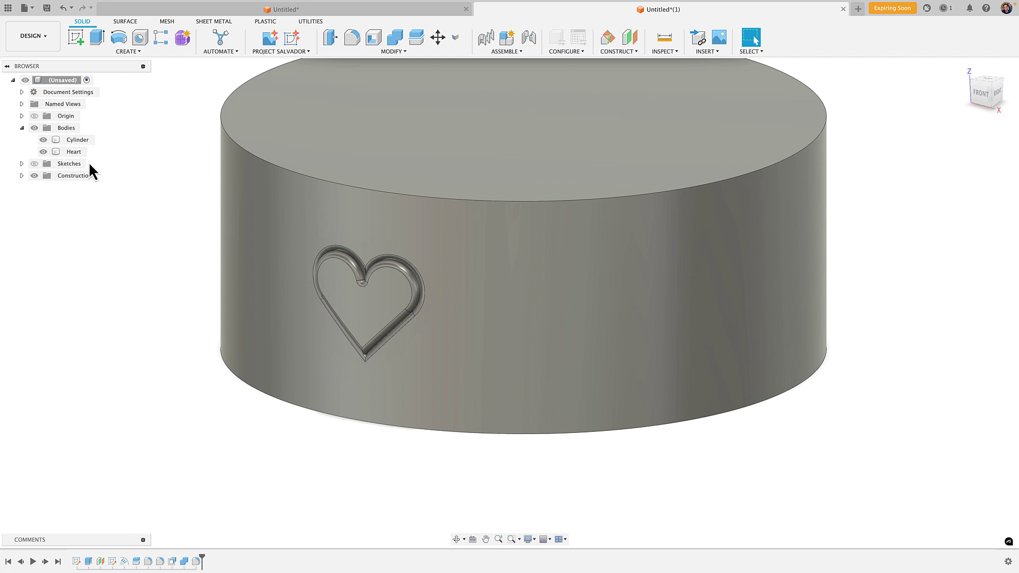
pyautogui.click(44, 151)
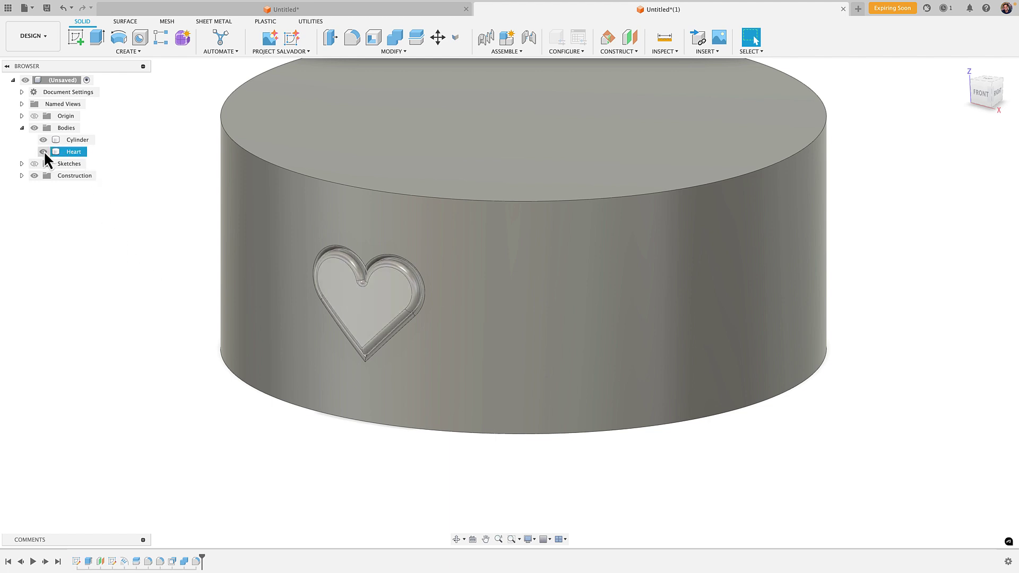
pyautogui.click(44, 152)
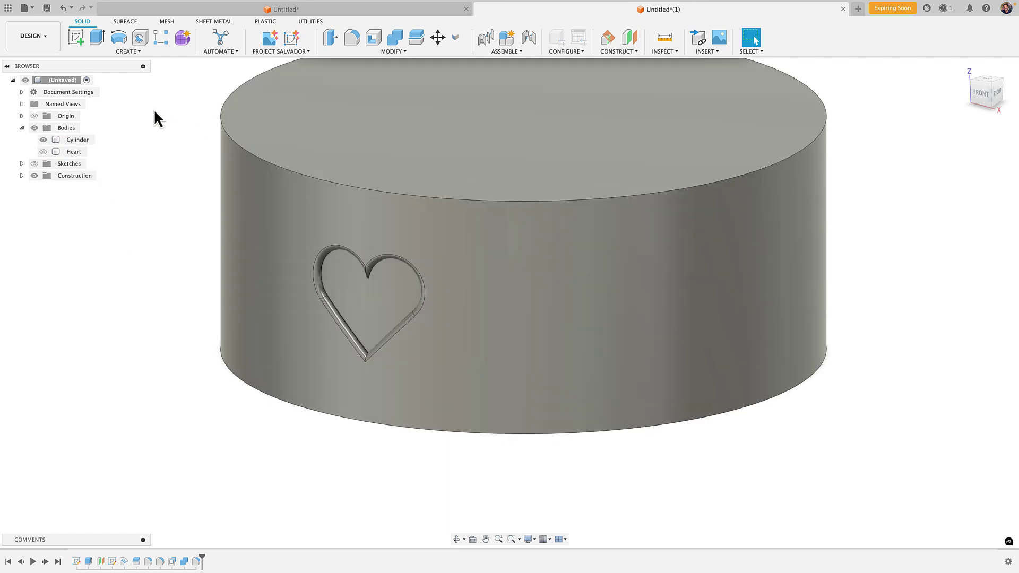
# Step: Set up a circular pattern of the recess's Combine and fillet features around the cylinder's bottom edge, with full distribution and quantity 5
pyautogui.click(125, 53)
pyautogui.moveTo(100, 263)
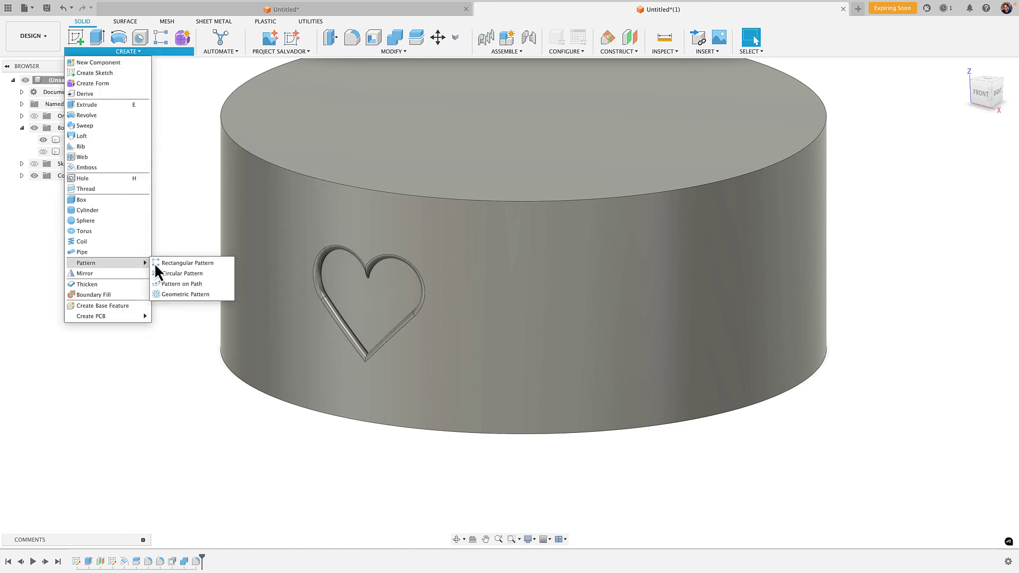
pyautogui.click(177, 273)
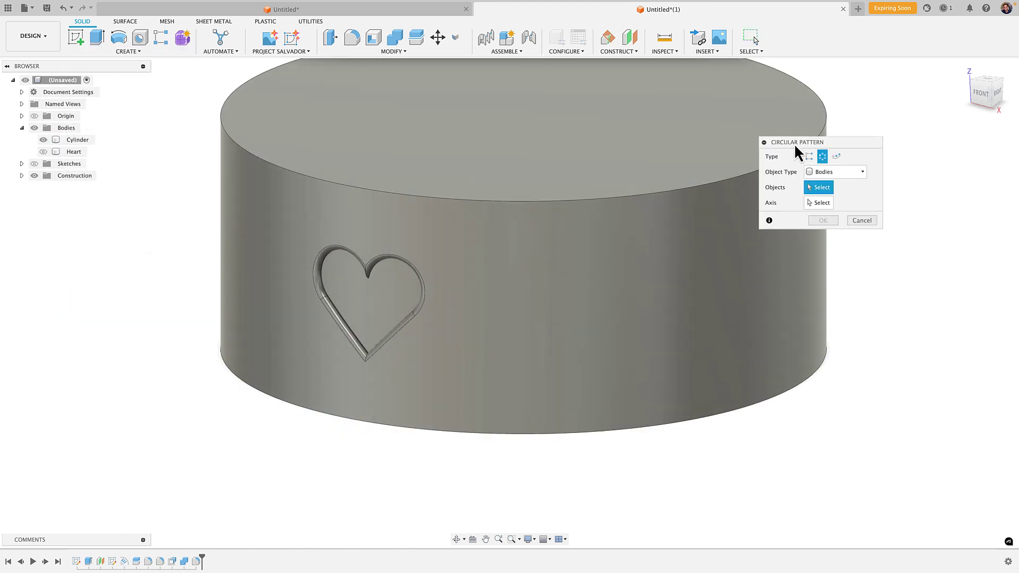
pyautogui.moveTo(794, 143); pyautogui.dragTo(641, 189)
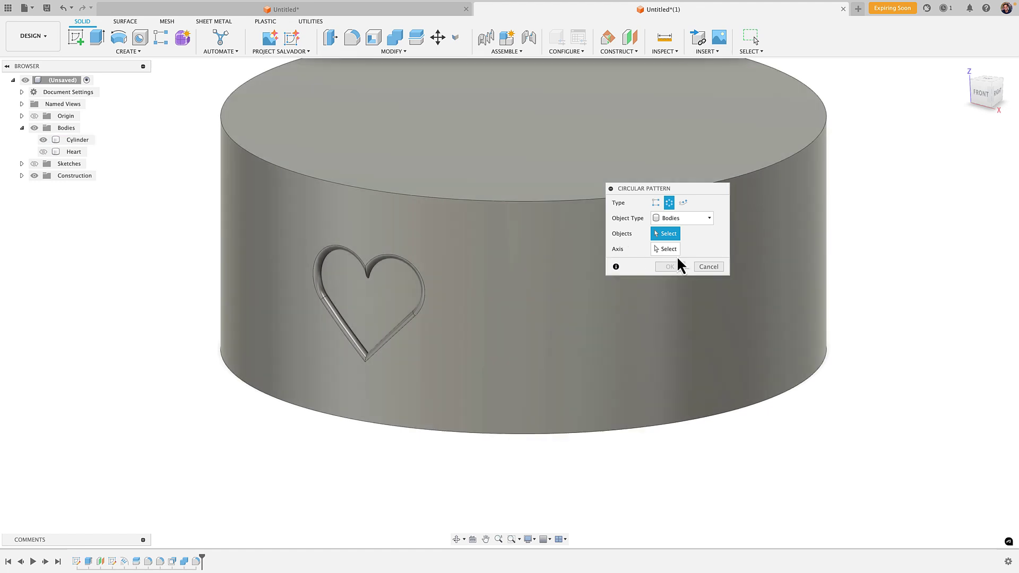
pyautogui.click(670, 217)
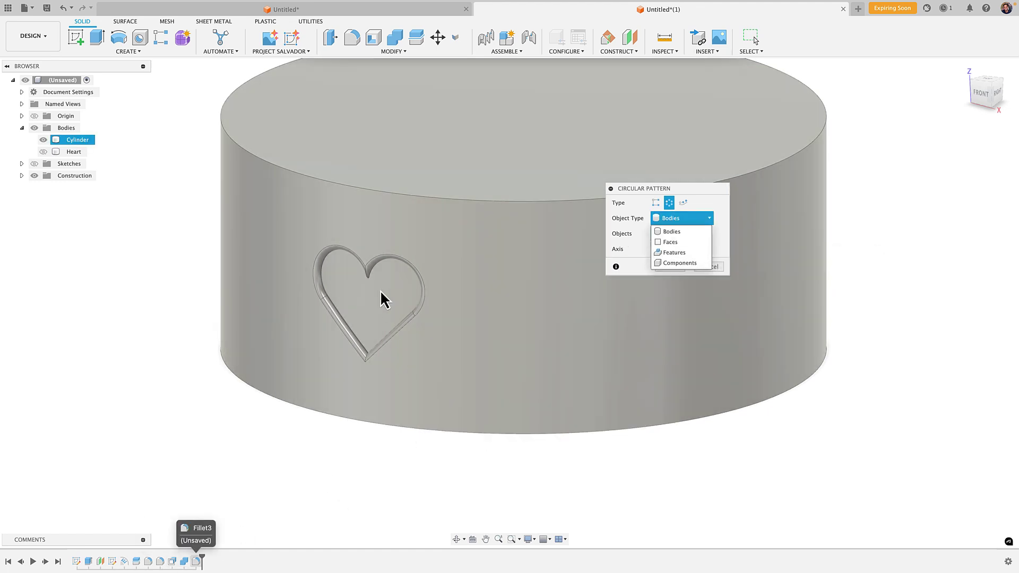
pyautogui.scroll(3, 383, 301)
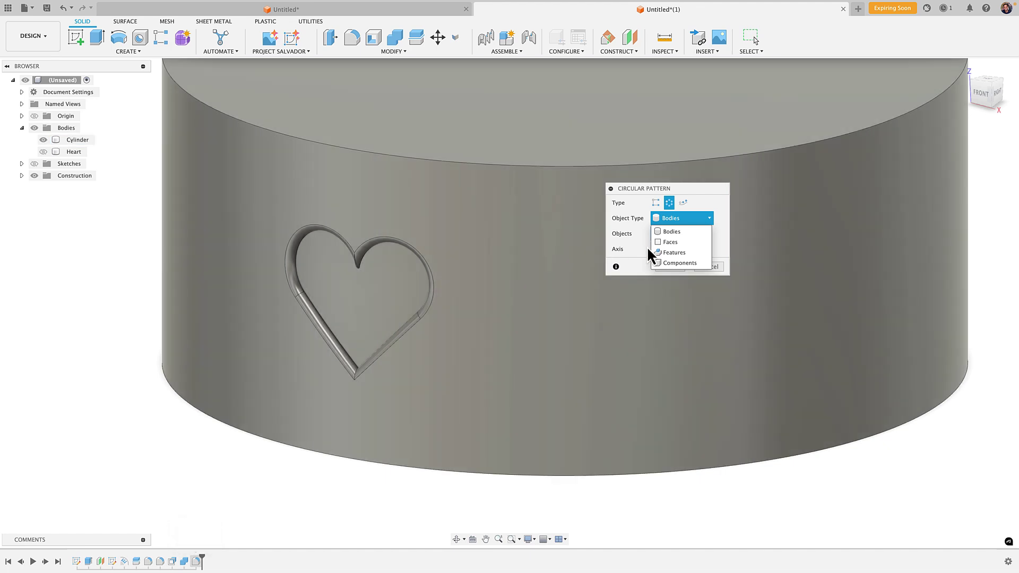
pyautogui.click(678, 253)
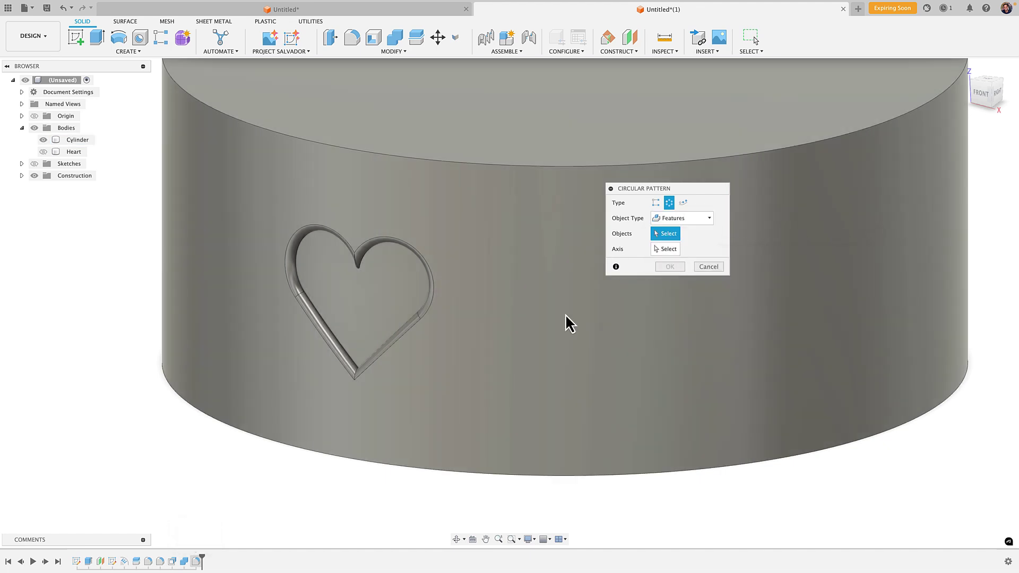
pyautogui.click(184, 563)
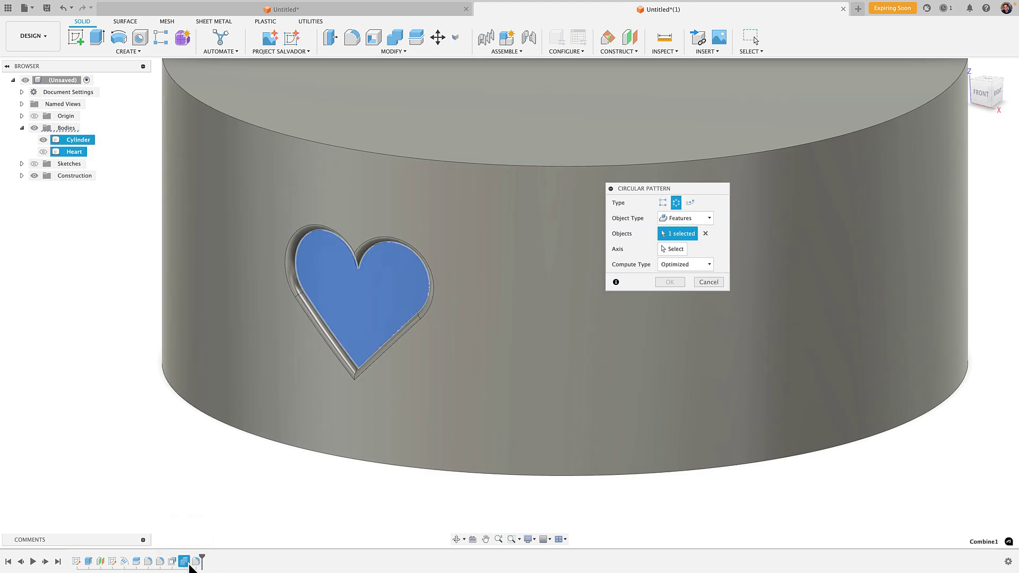
pyautogui.click(196, 562)
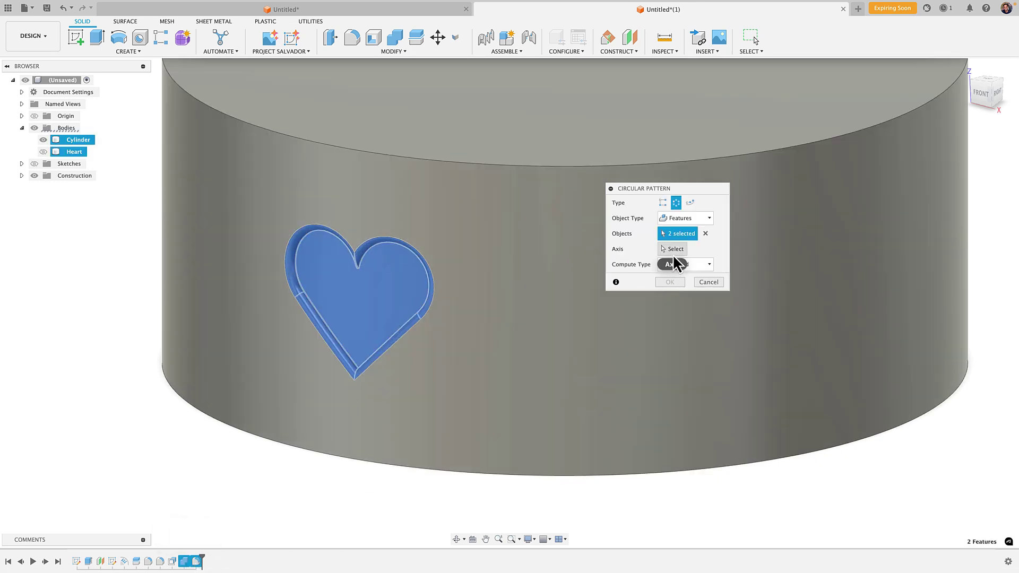
pyautogui.click(674, 250)
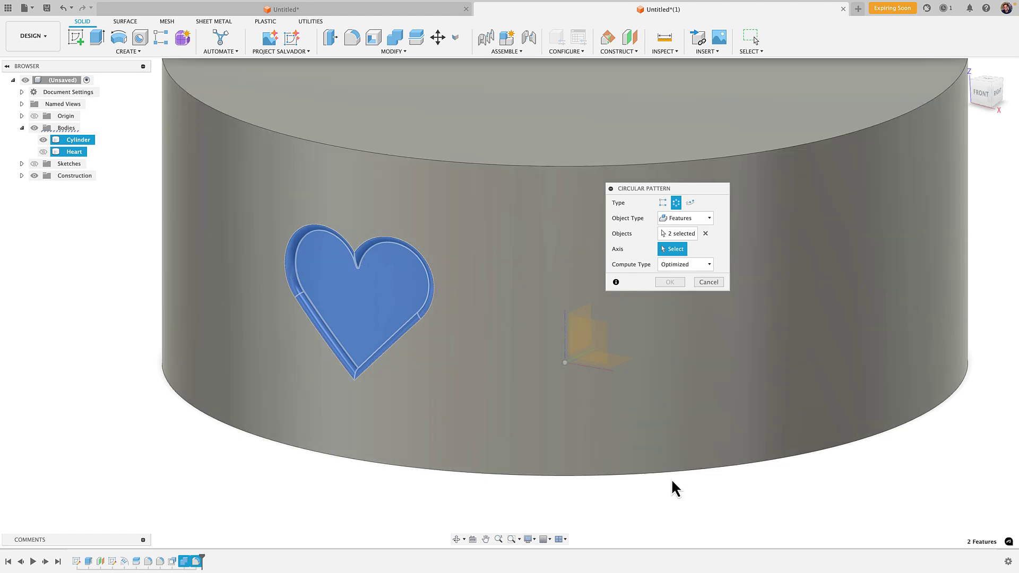
pyautogui.click(670, 468)
pyautogui.scroll(-2, 669, 469)
pyautogui.scroll(-3, 690, 425)
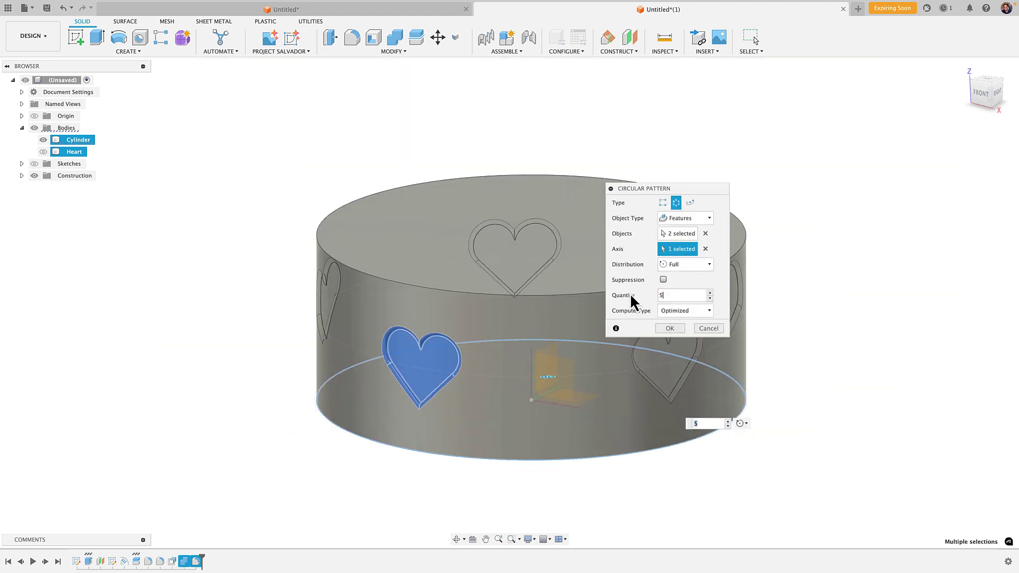
# Step: Try to create the circular feature pattern with the compute type set to Adjust
pyautogui.click(702, 313)
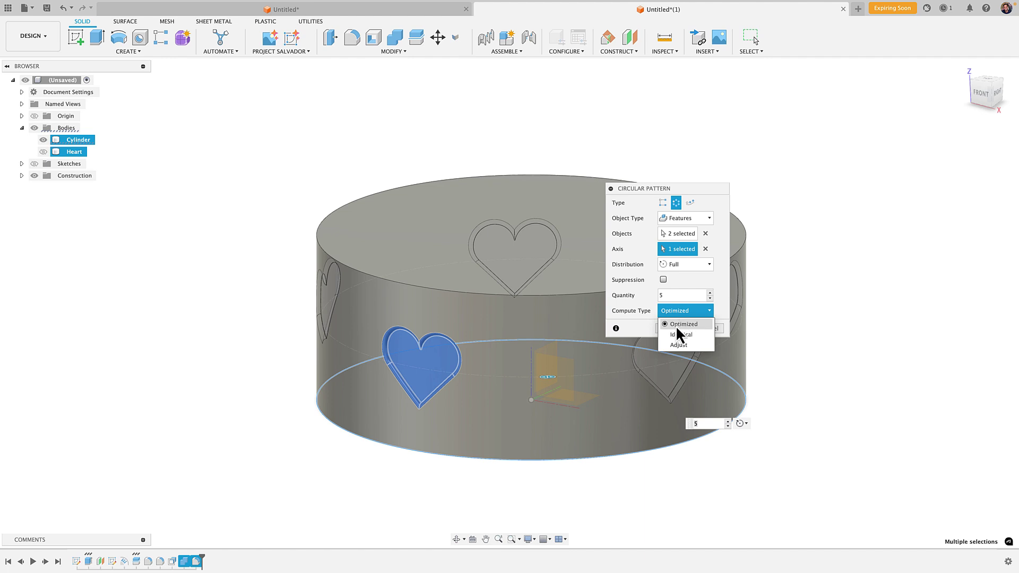
pyautogui.click(676, 326)
pyautogui.click(681, 311)
pyautogui.click(677, 345)
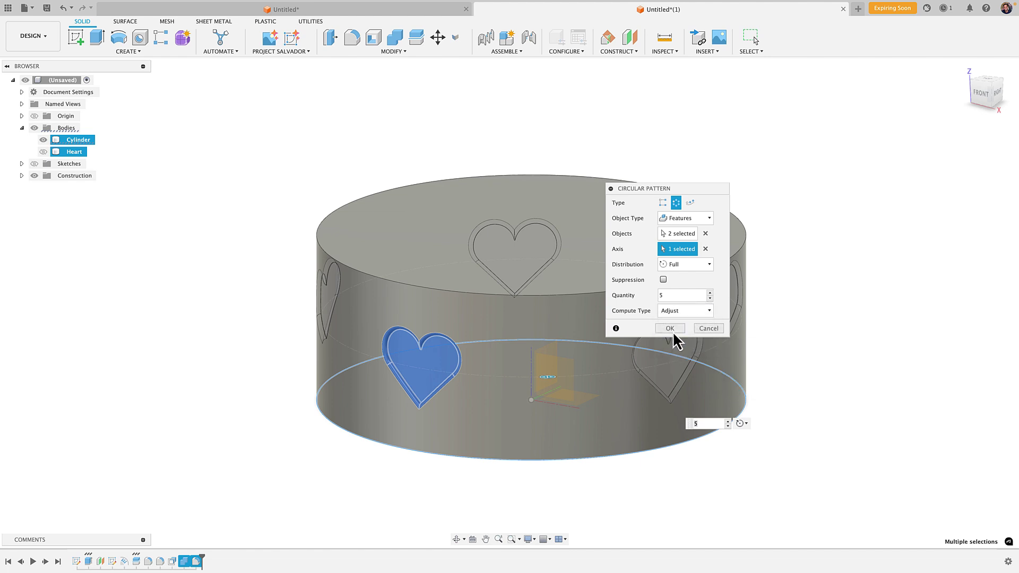
pyautogui.click(671, 330)
# Step: Create a full circular pattern of the recess's Combine and fillet features around the cylinder's axis with quantity 5
pyautogui.rightClick(741, 467)
pyautogui.click(744, 436)
pyautogui.click(518, 357)
pyautogui.click(685, 218)
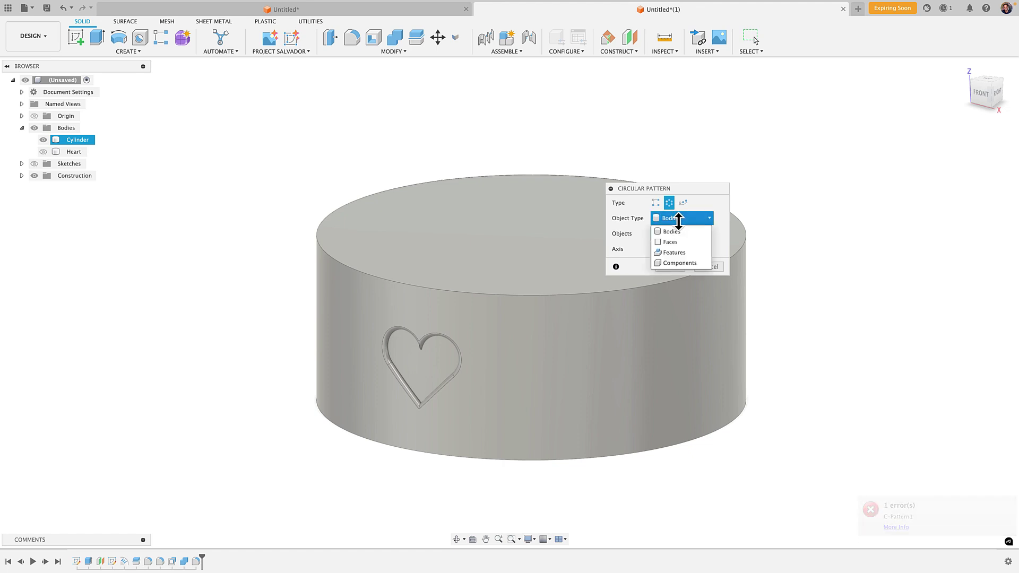
pyautogui.click(682, 253)
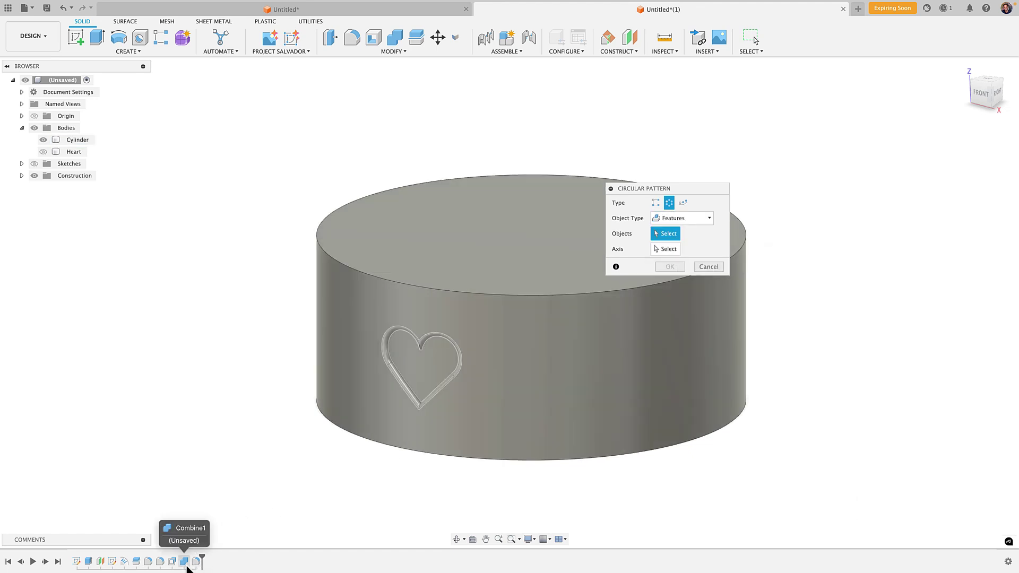
pyautogui.click(196, 561)
pyautogui.keyDown('shift'); pyautogui.click(183, 561); pyautogui.keyUp('shift')
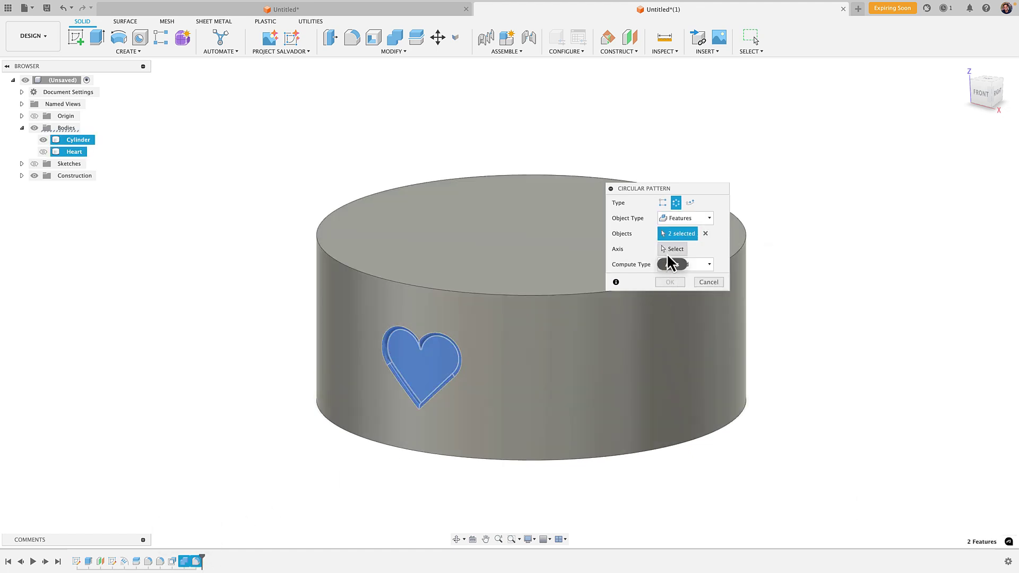
pyautogui.click(671, 249)
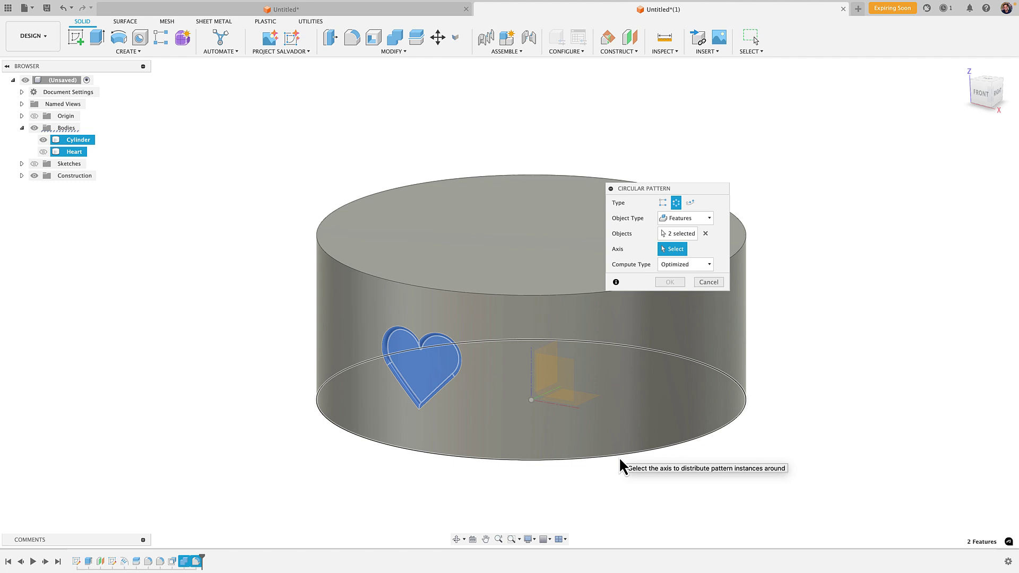
pyautogui.click(620, 459)
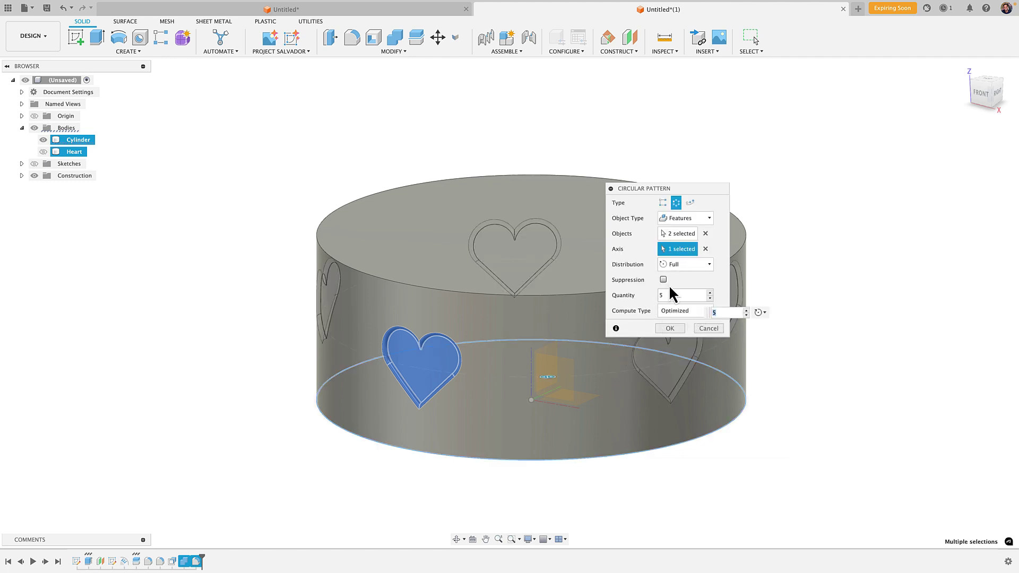
pyautogui.click(668, 312)
pyautogui.click(677, 318)
pyautogui.click(670, 328)
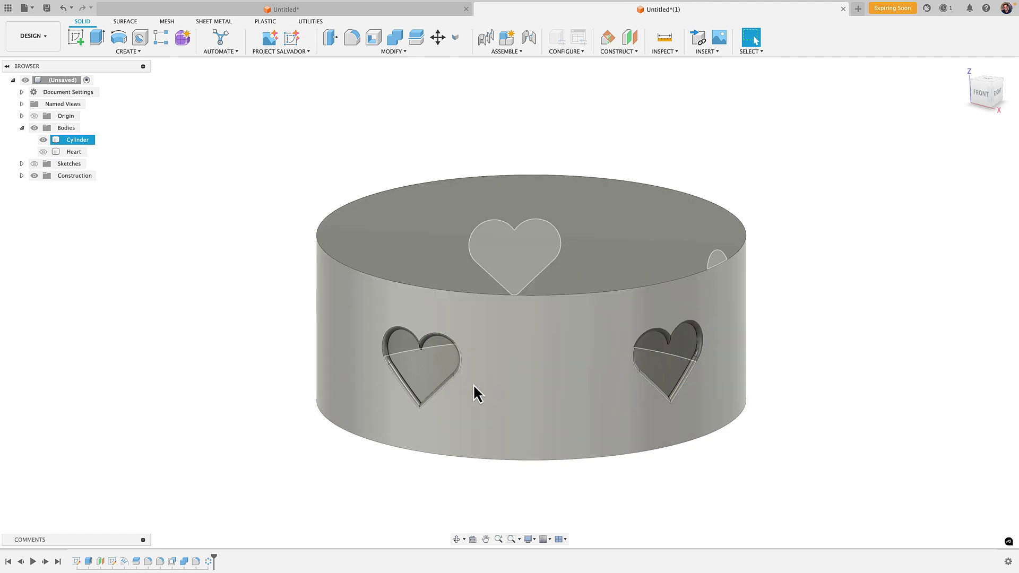
# Step: Inspect the patterned recesses around the cylinder and show the Heart body again
pyautogui.keyDown('shift'); pyautogui.moveTo(346, 422); pyautogui.dragTo(329, 408, button='middle'); pyautogui.keyUp('shift')
pyautogui.moveTo(372, 378); pyautogui.dragTo(469, 329, button='middle')
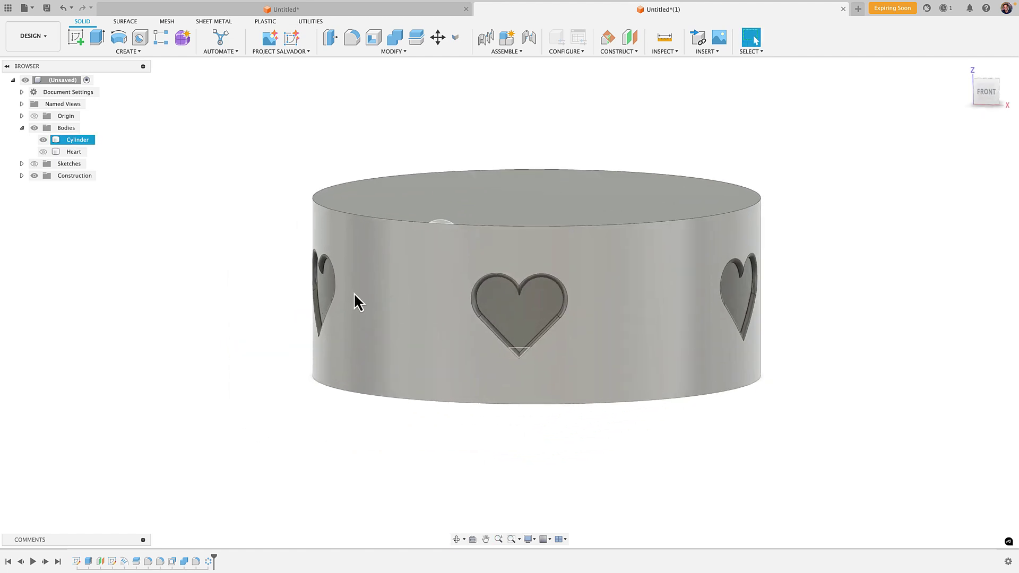
pyautogui.keyDown('shift'); pyautogui.moveTo(355, 285); pyautogui.dragTo(387, 268, button='middle'); pyautogui.keyUp('shift')
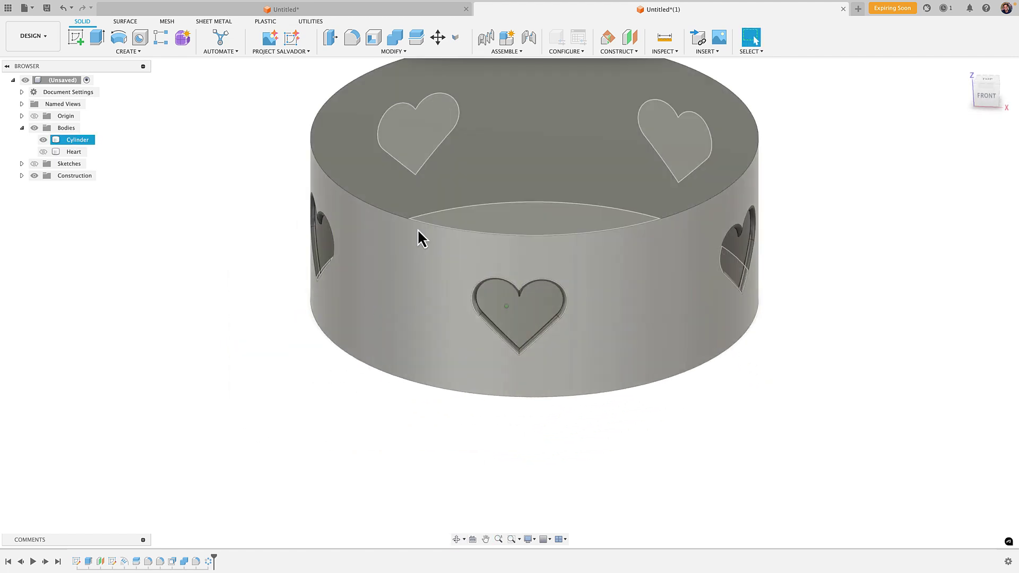
pyautogui.click(184, 300)
pyautogui.moveTo(184, 300); pyautogui.dragTo(184, 312, button='middle')
pyautogui.click(44, 152)
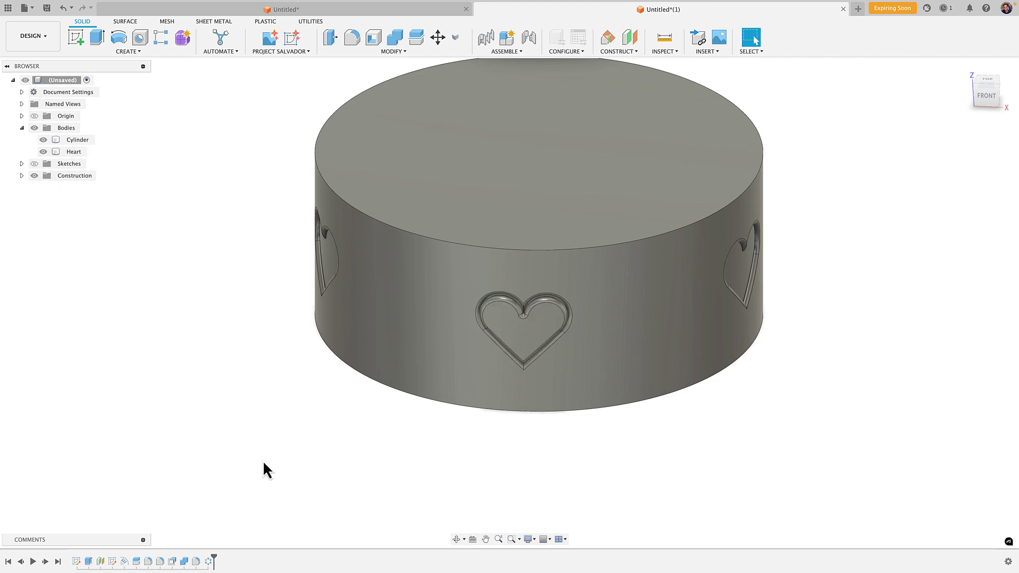
# Step: Create a full circular pattern of the Heart body around the cylinder's bottom edge axis with quantity 5
pyautogui.click(127, 51)
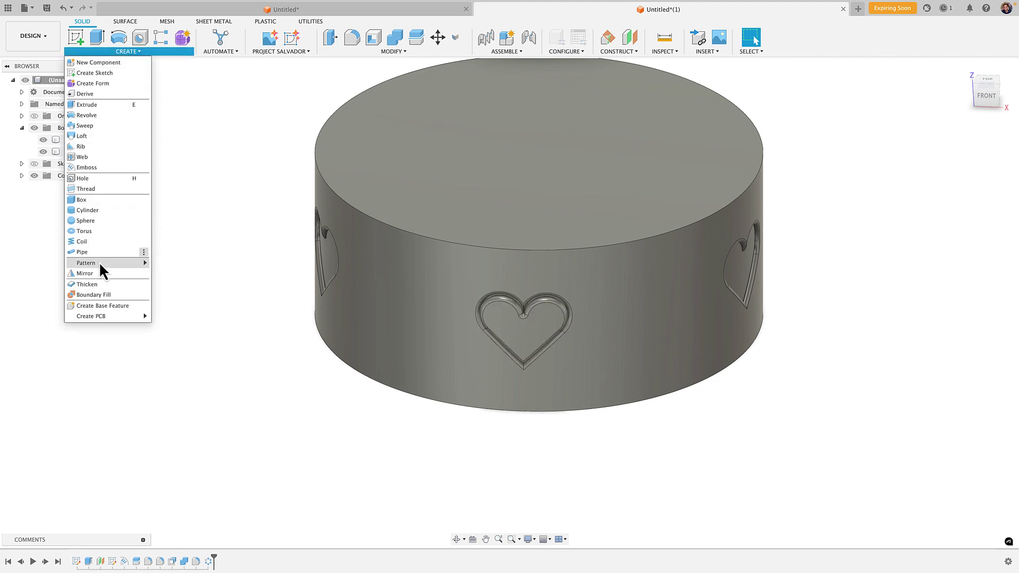
pyautogui.moveTo(99, 263)
pyautogui.click(180, 272)
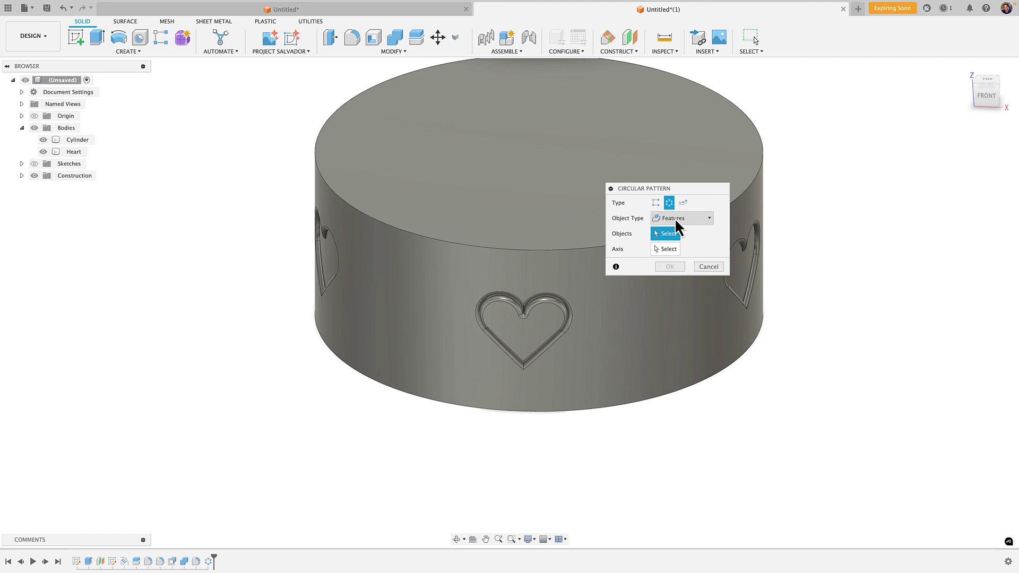
pyautogui.click(677, 219)
pyautogui.click(672, 232)
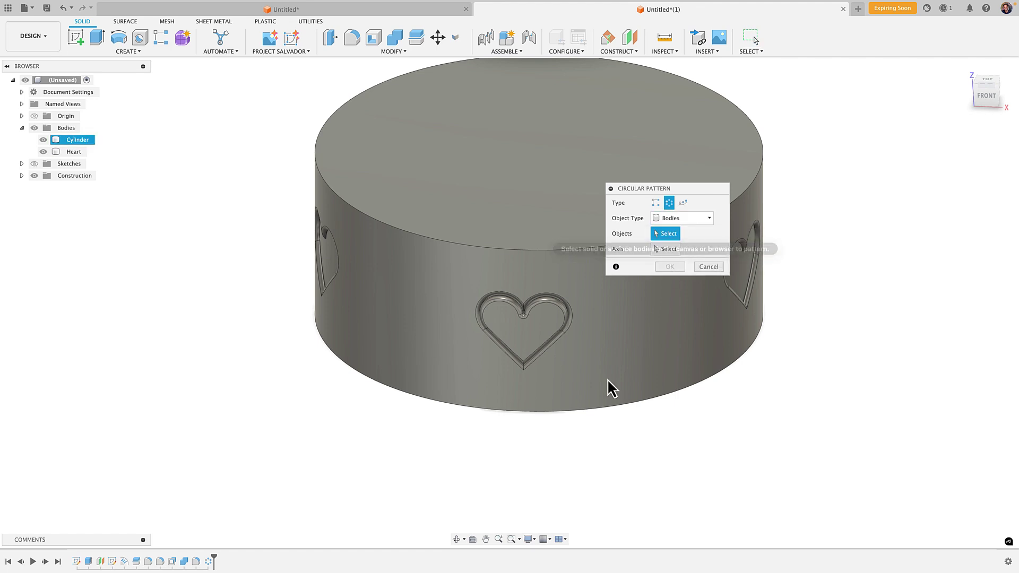
pyautogui.click(540, 332)
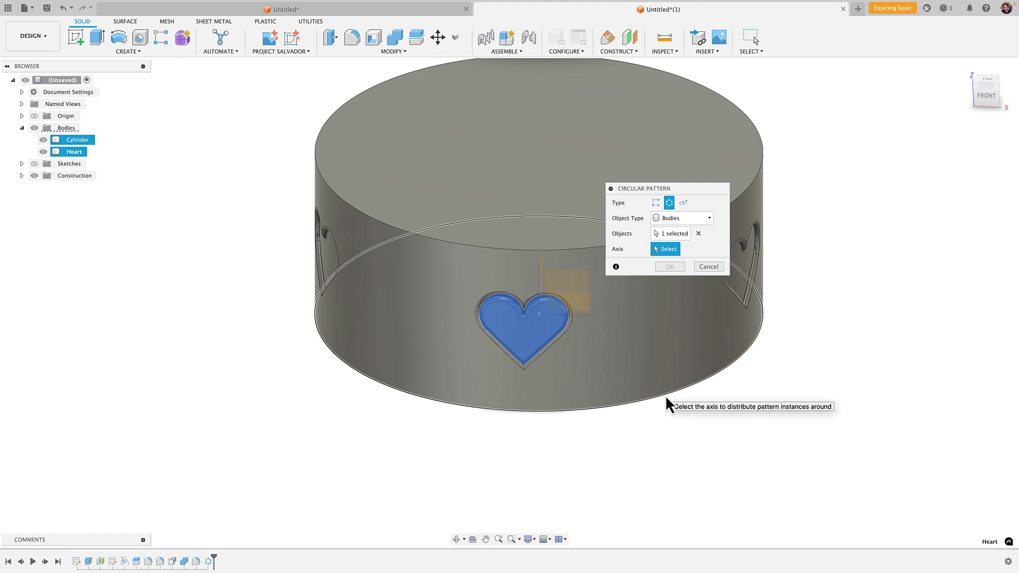
pyautogui.click(665, 395)
pyautogui.moveTo(568, 358); pyautogui.dragTo(480, 357, button='middle')
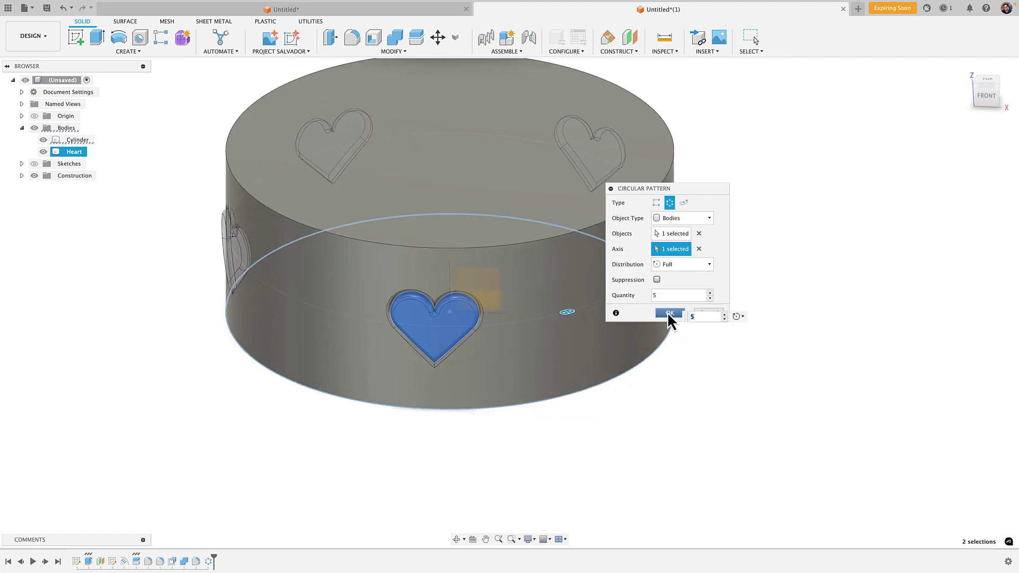
pyautogui.click(669, 313)
pyautogui.keyDown('shift'); pyautogui.moveTo(674, 352); pyautogui.dragTo(673, 403, button='middle'); pyautogui.keyUp('shift')
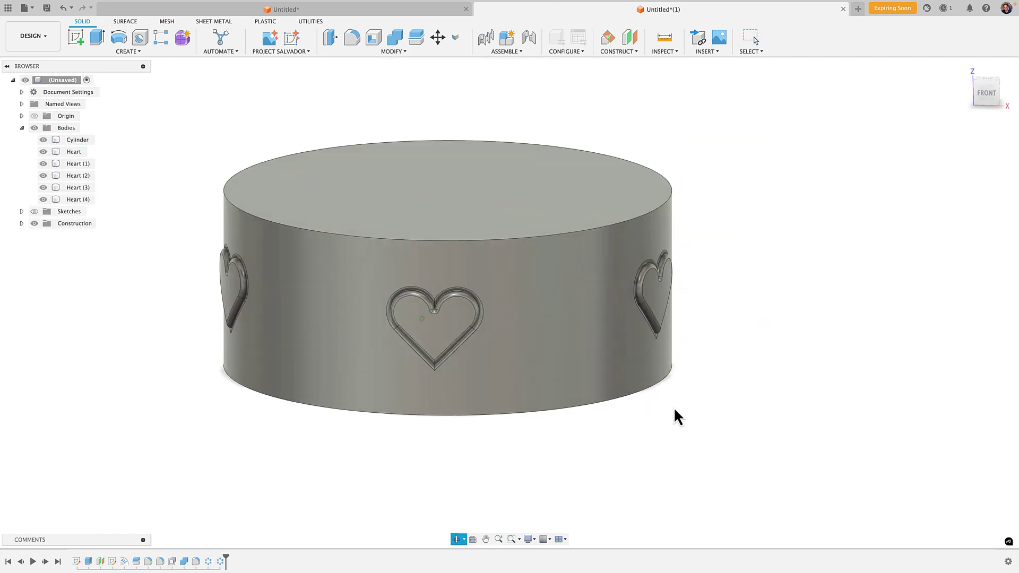
# Step: Hide the Cylinder body to inspect the patterned hearts on their own, and show it again
pyautogui.click(43, 140)
pyautogui.keyDown('shift'); pyautogui.moveTo(208, 349); pyautogui.dragTo(233, 355, button='middle'); pyautogui.keyUp('shift')
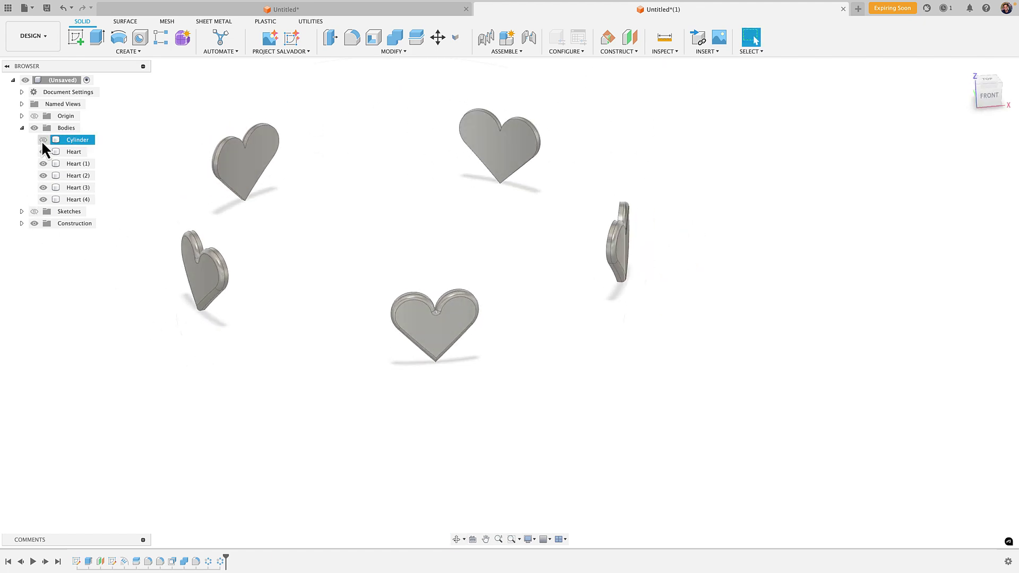
pyautogui.click(43, 140)
pyautogui.keyDown('shift'); pyautogui.moveTo(239, 300); pyautogui.dragTo(240, 388, button='middle'); pyautogui.keyUp('shift')
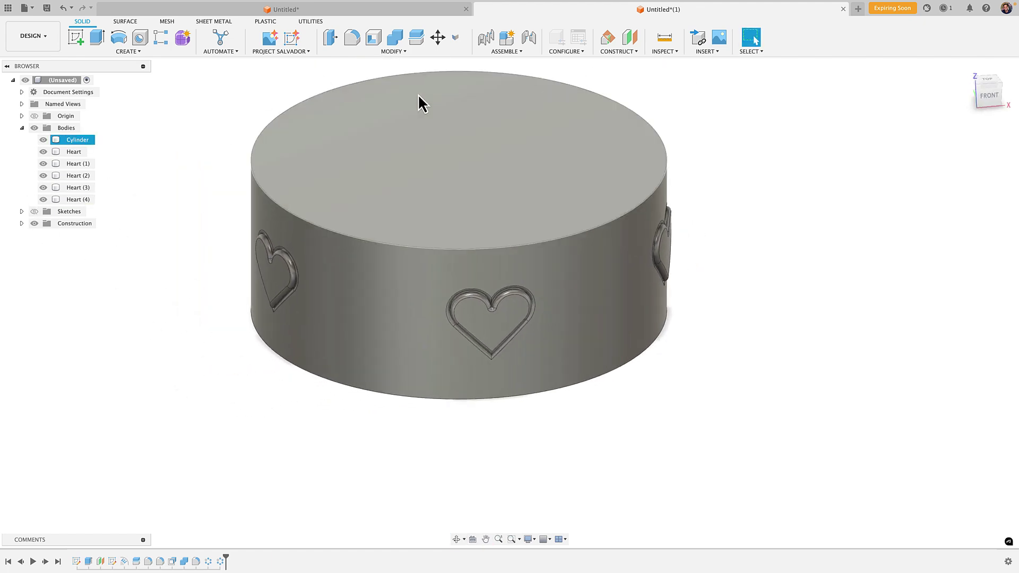
# Step: Shell the cylinder with its top face removed, using an inside thickness of 3 mm
pyautogui.click(391, 51)
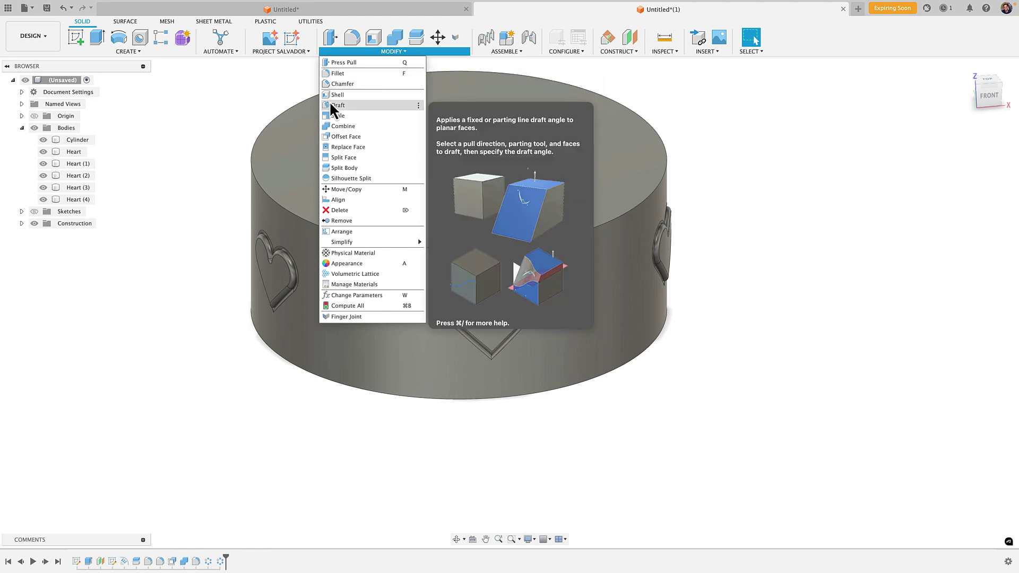
pyautogui.click(345, 94)
pyautogui.click(390, 134)
pyautogui.write('3')
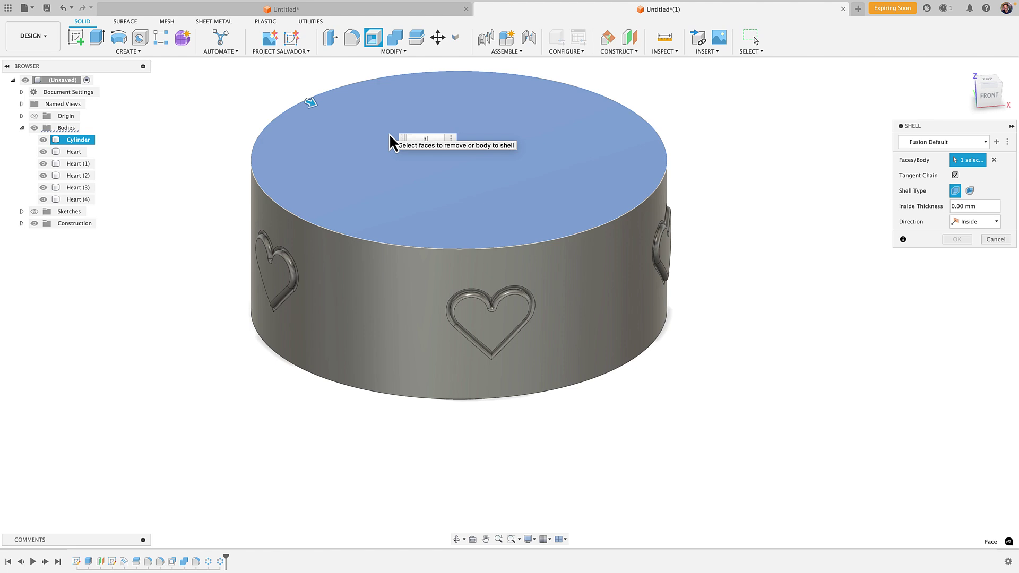
pyautogui.click(946, 241)
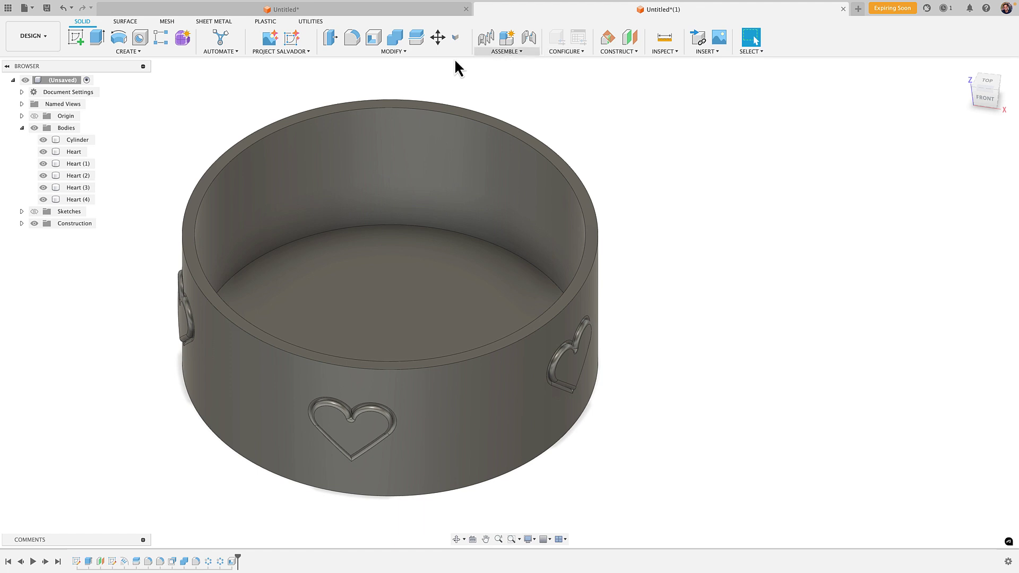
# Step: Apply a full round fillet to the bowl's top rim face
pyautogui.click(412, 53)
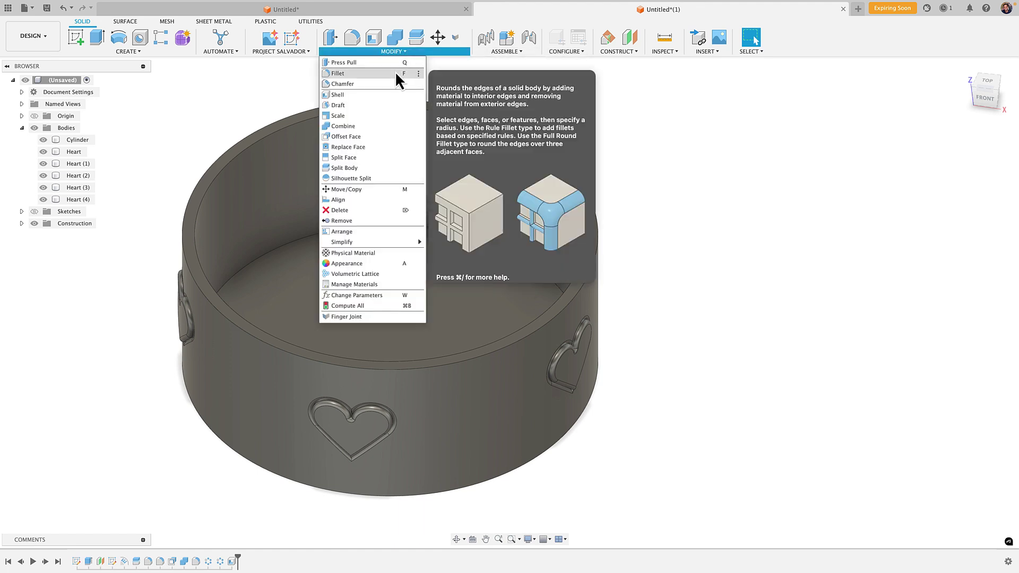
pyautogui.click(395, 71)
pyautogui.click(733, 150)
pyautogui.click(737, 185)
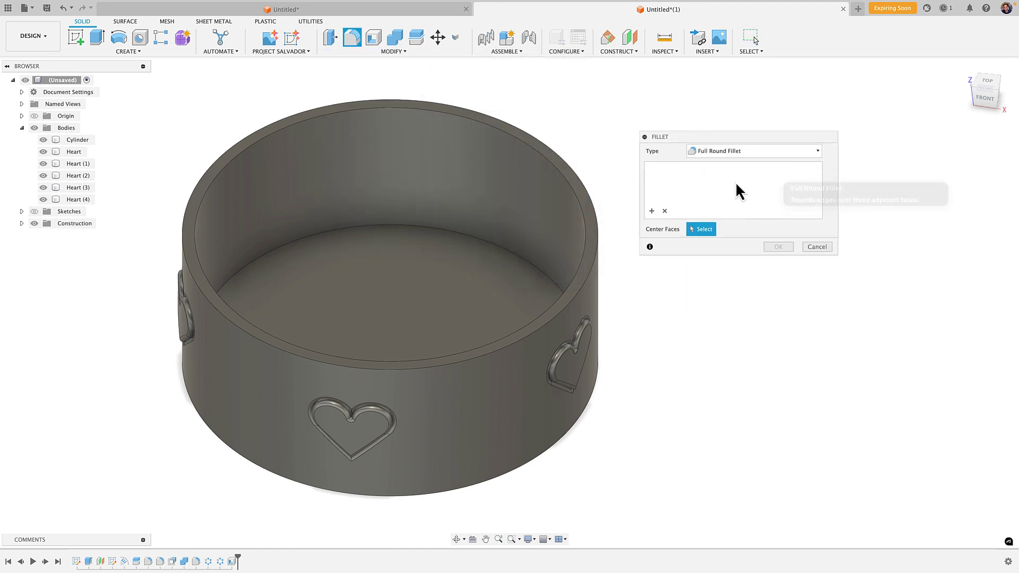
pyautogui.click(586, 192)
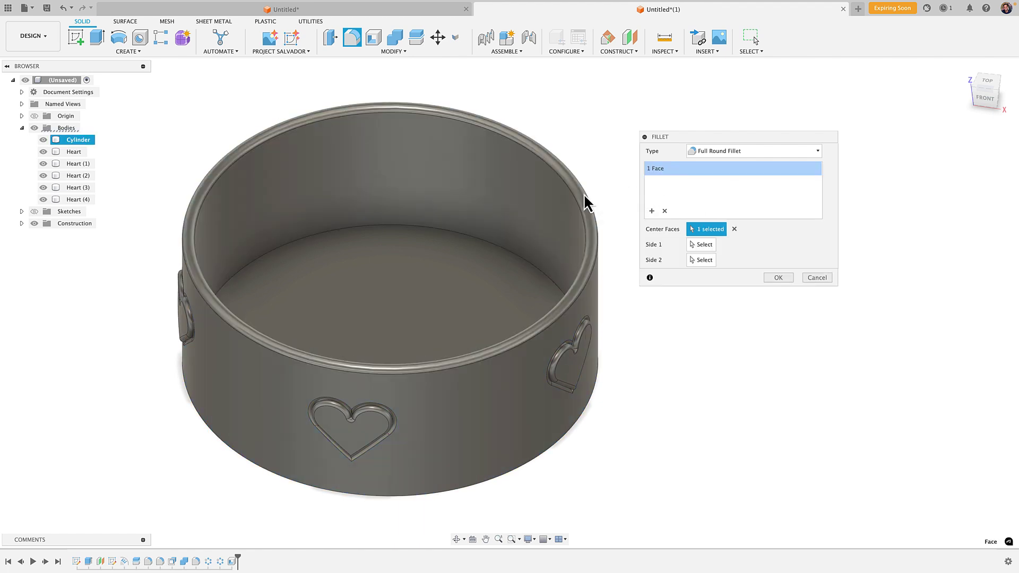
pyautogui.click(778, 278)
pyautogui.moveTo(685, 292)
pyautogui.keyDown('shift'); pyautogui.mouseDown(button='middle')
pyautogui.moveTo(699, 239)
pyautogui.moveTo(693, 273)
pyautogui.mouseUp(button='middle'); pyautogui.keyUp('shift')
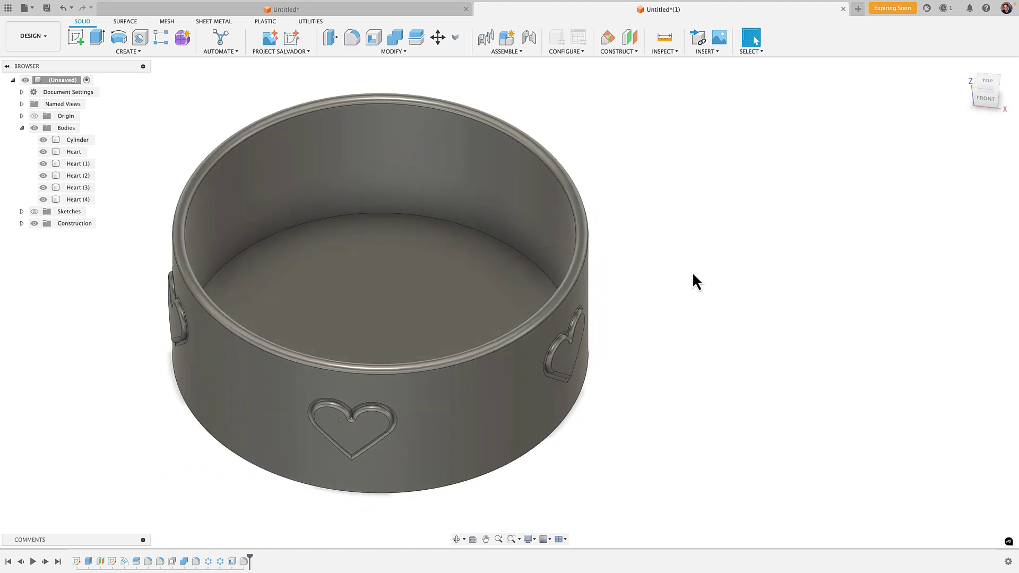
# Step: Fillet the inner bottom edge of the bowl with a constant 3 mm radius
pyautogui.moveTo(639, 237); pyautogui.dragTo(677, 214, button='middle')
pyautogui.press('f')
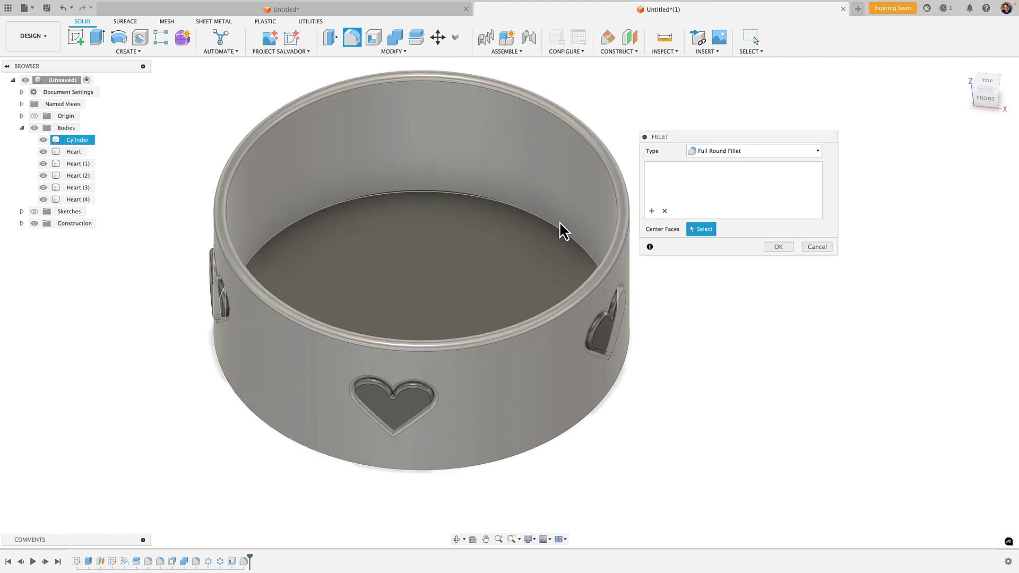
pyautogui.click(714, 152)
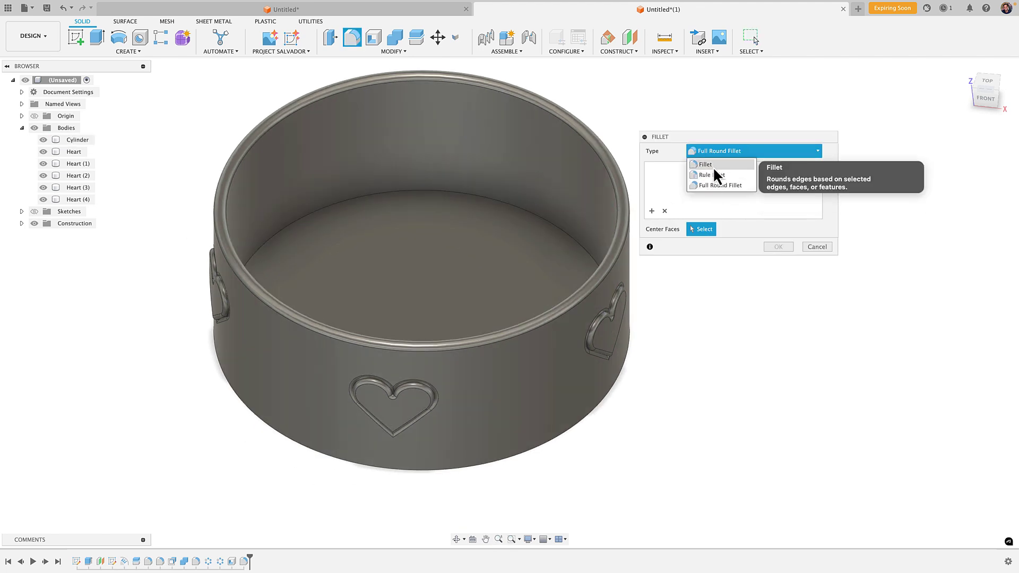
pyautogui.click(711, 165)
pyautogui.click(465, 202)
pyautogui.write('5')
pyautogui.keyDown('shift'); pyautogui.moveTo(513, 254); pyautogui.dragTo(513, 246, button='middle'); pyautogui.keyUp('shift')
pyautogui.write('3')
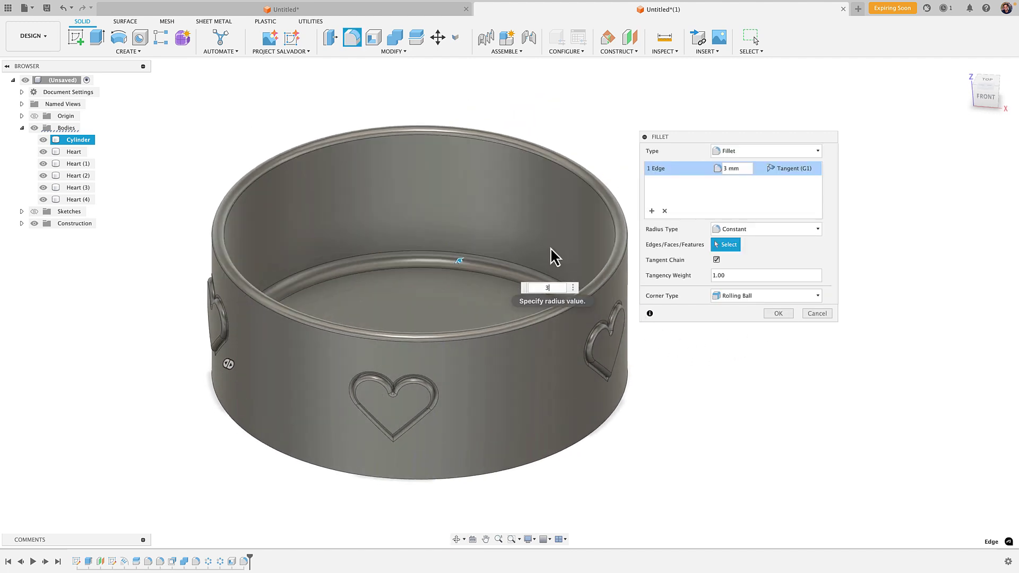
pyautogui.click(777, 314)
# Step: Chamfer the outer bottom edge of the bowl with an equal distance of 2 mm
pyautogui.keyDown('shift'); pyautogui.moveTo(687, 428); pyautogui.dragTo(653, 297, button='middle'); pyautogui.keyUp('shift')
pyautogui.keyDown('shift'); pyautogui.moveTo(307, 319); pyautogui.dragTo(314, 353, button='middle'); pyautogui.keyUp('shift')
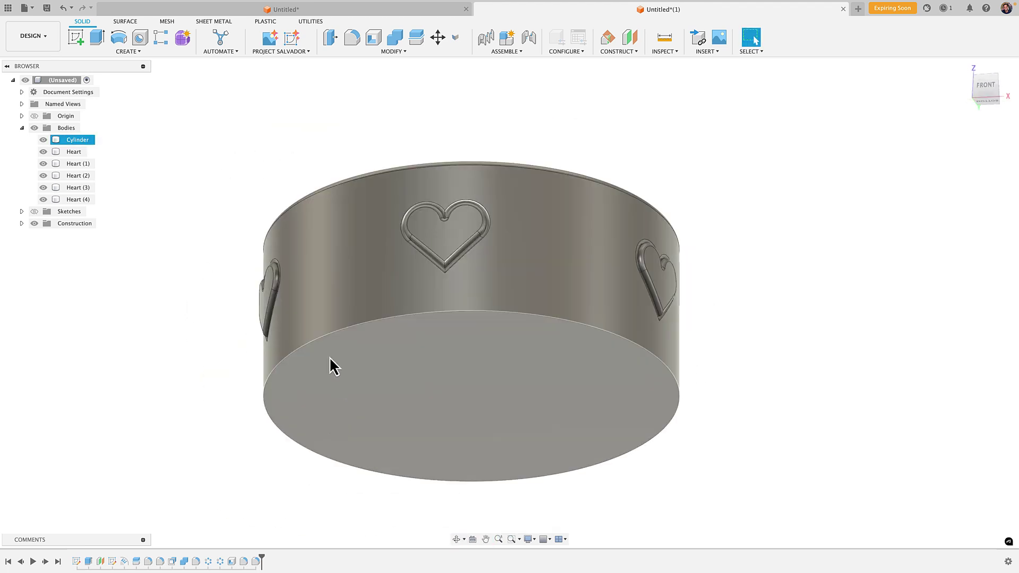
pyautogui.click(398, 52)
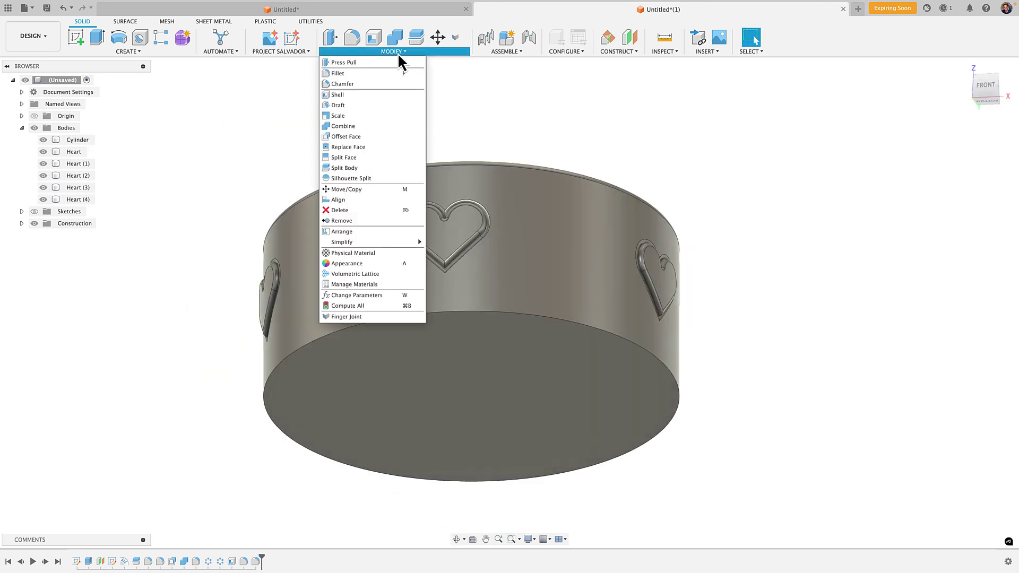
pyautogui.click(350, 84)
pyautogui.click(366, 326)
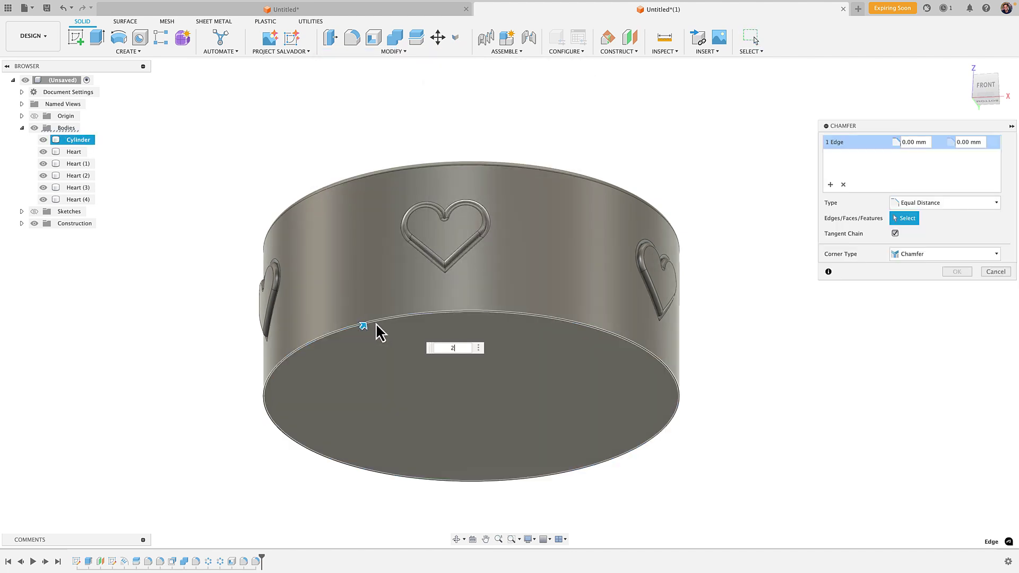
pyautogui.write('2')
pyautogui.click(955, 272)
# Step: Fillet the upper edge of the bottom chamfer with a 3 mm radius
pyautogui.press('f')
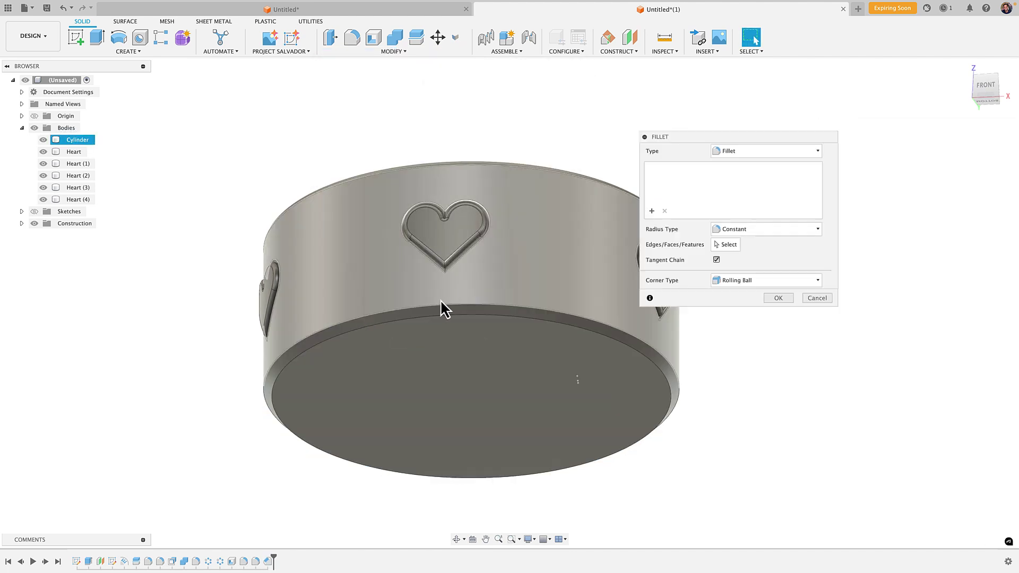
pyautogui.click(442, 309)
pyautogui.write('3')
pyautogui.keyDown('shift'); pyautogui.moveTo(658, 316); pyautogui.dragTo(608, 376, button='middle'); pyautogui.keyUp('shift')
pyautogui.click(774, 314)
# Step: Examine the chamfer and fillet profile at the bowl's base up close, and look over the whole bowl
pyautogui.scroll(3, 644, 375)
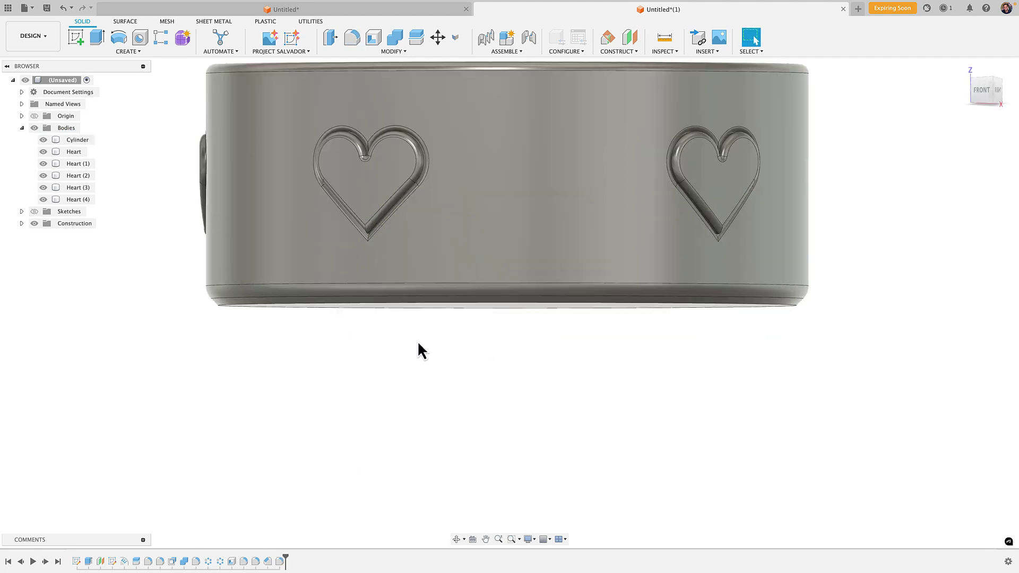
pyautogui.keyDown('shift'); pyautogui.moveTo(441, 350); pyautogui.dragTo(330, 337, button='middle'); pyautogui.keyUp('shift')
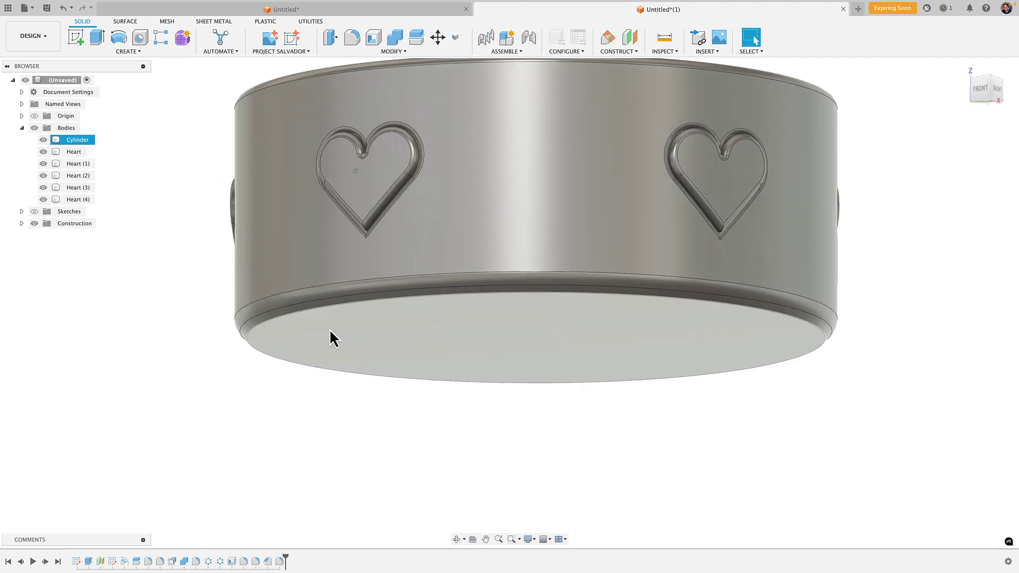
pyautogui.click(247, 328)
pyautogui.keyDown('shift'); pyautogui.moveTo(209, 351); pyautogui.dragTo(218, 310, button='middle'); pyautogui.keyUp('shift')
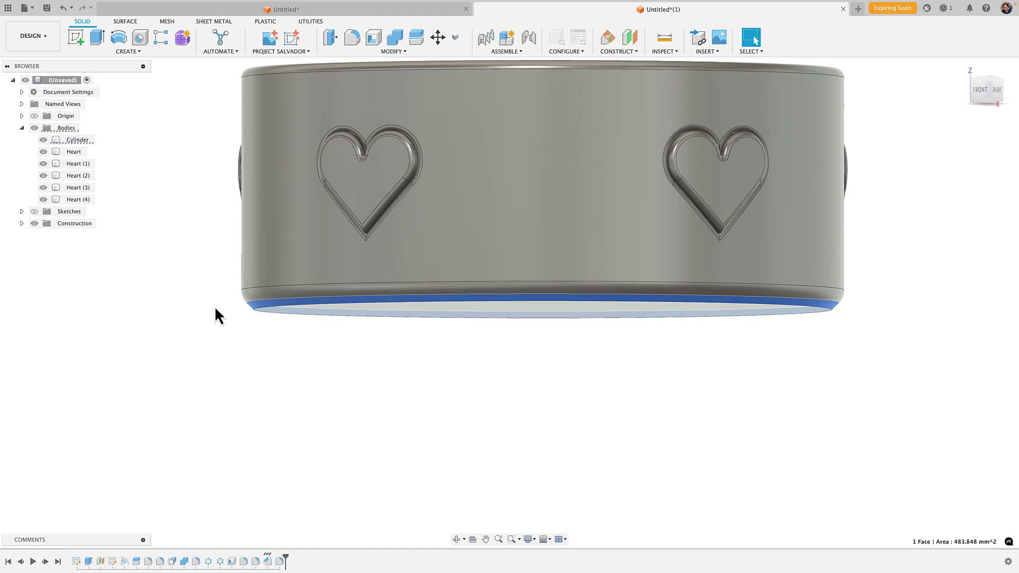
pyautogui.scroll(5, 250, 315)
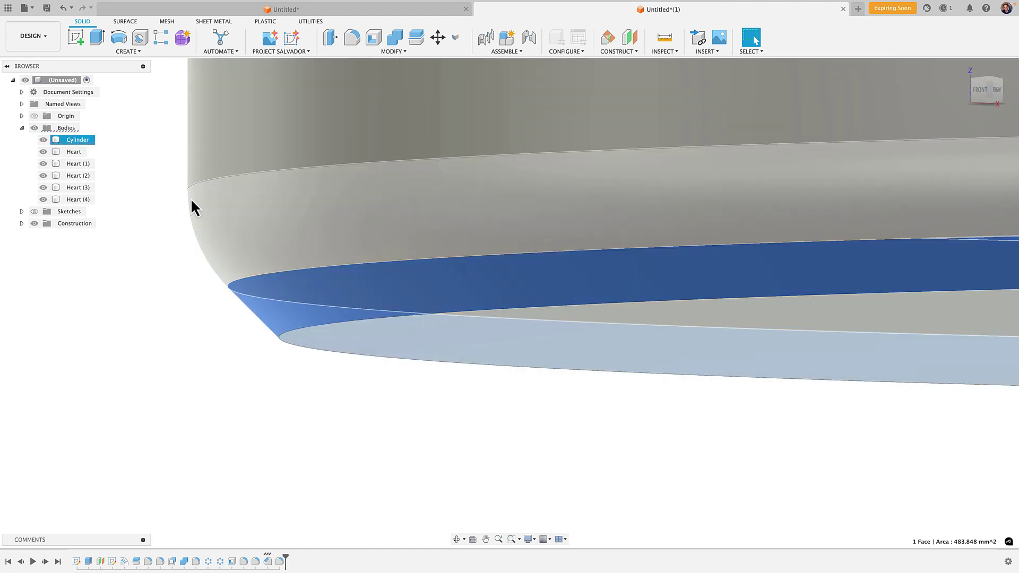
pyautogui.scroll(-5, 212, 317)
pyautogui.click(212, 324)
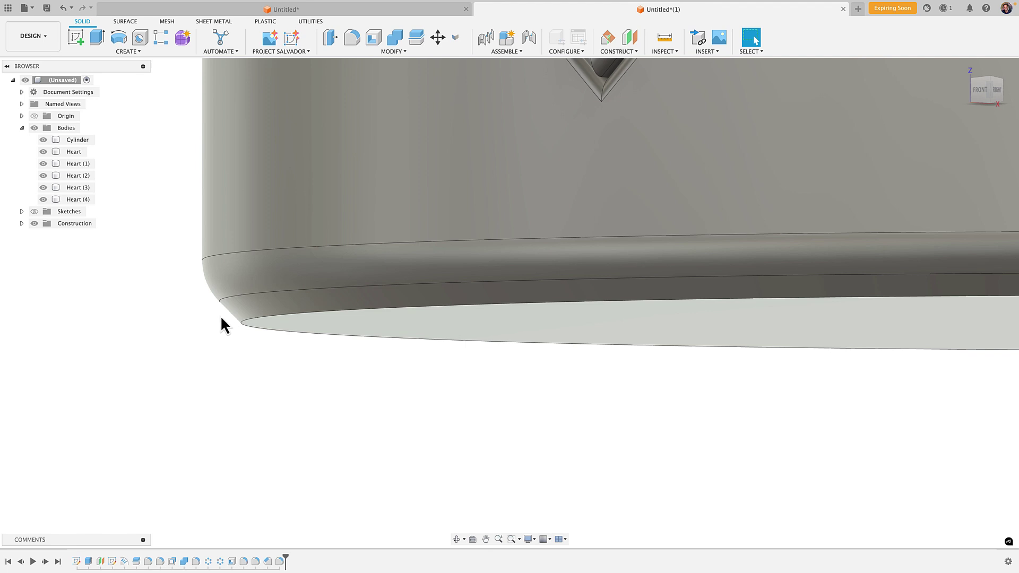
pyautogui.scroll(-10, 209, 363)
pyautogui.keyDown('shift'); pyautogui.moveTo(284, 276); pyautogui.dragTo(279, 347, button='middle'); pyautogui.keyUp('shift')
pyautogui.moveTo(279, 348); pyautogui.dragTo(357, 387, button='middle')
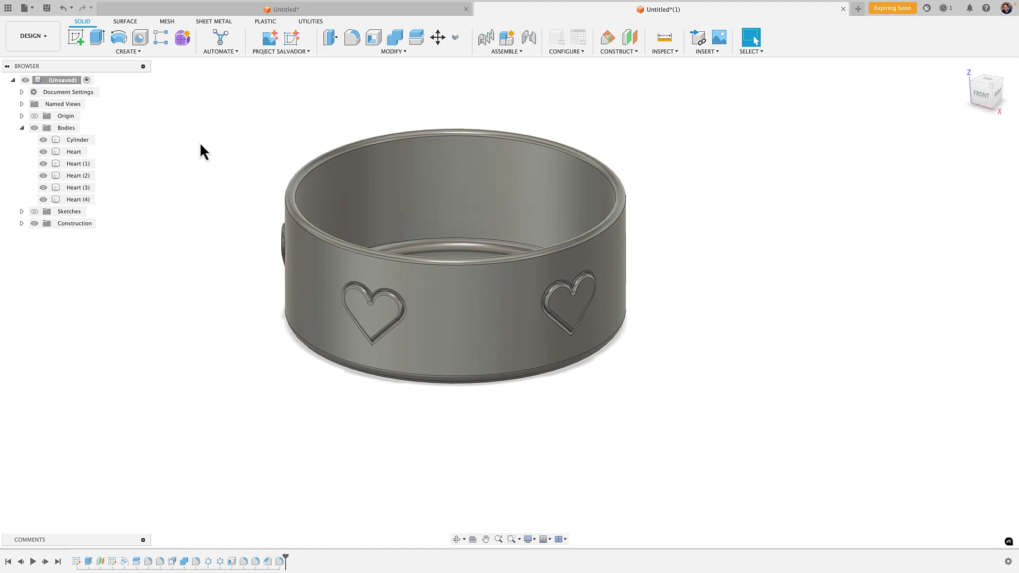
# Step: Send the whole design as a single 3MF mesh file to Bambu Studio and load it as one object with multiple parts
pyautogui.rightClick(65, 80)
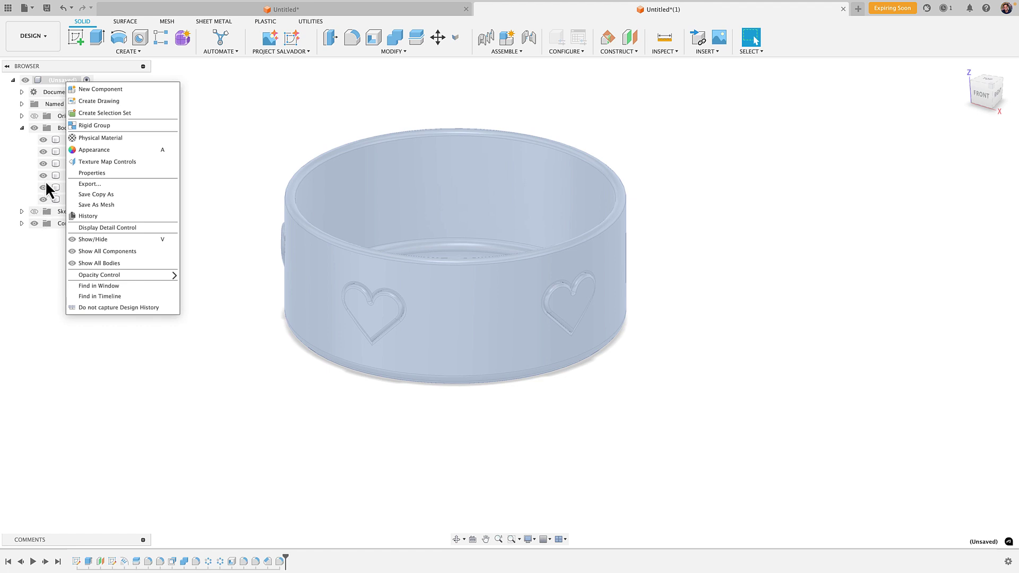
pyautogui.click(96, 204)
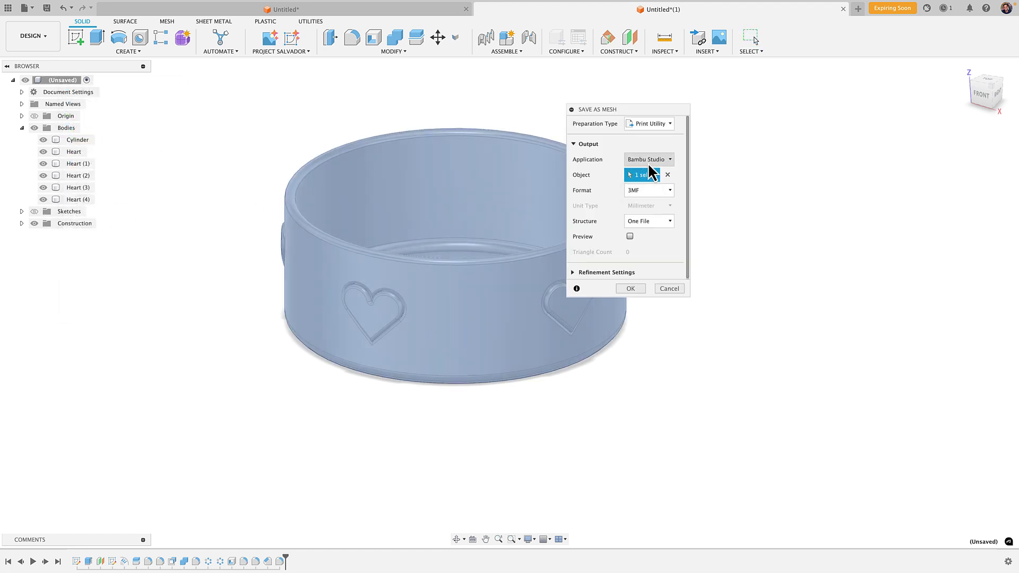
pyautogui.click(631, 290)
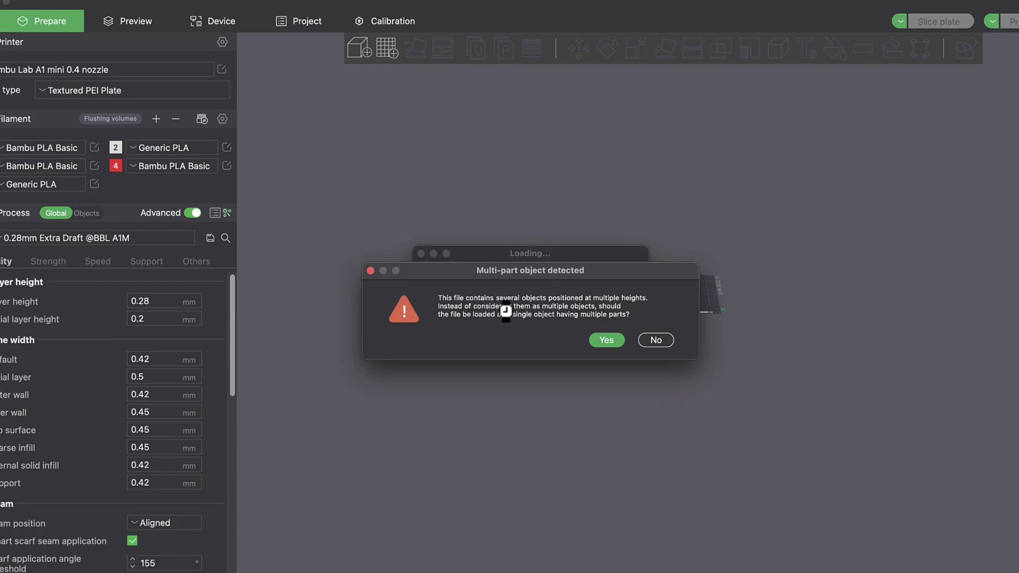
pyautogui.click(616, 343)
pyautogui.click(8, 4)
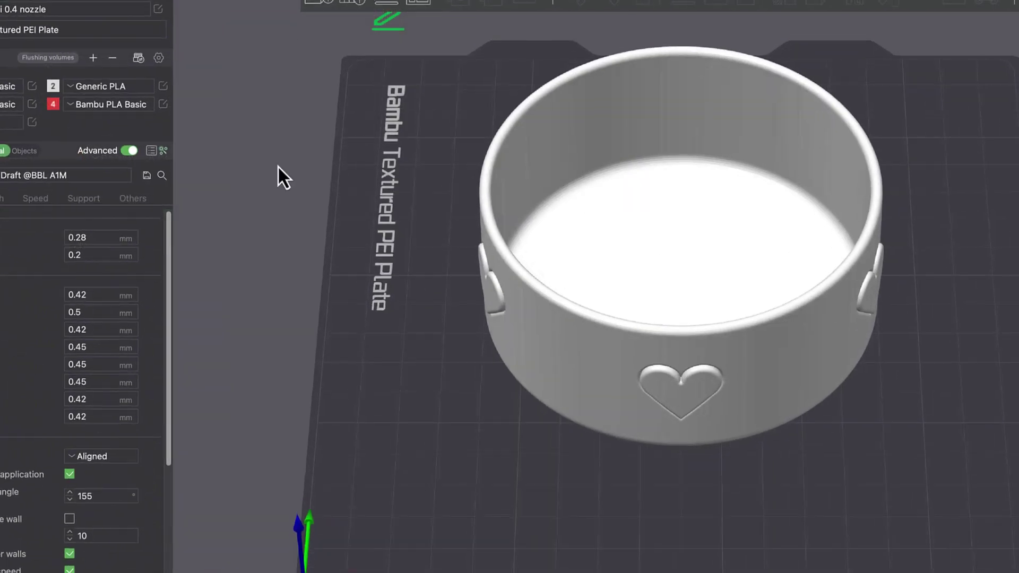
# Step: Assign filament 4, the red Bambu PLA Basic, to the whole bowl object
pyautogui.moveTo(550, 416); pyautogui.dragTo(591, 337)
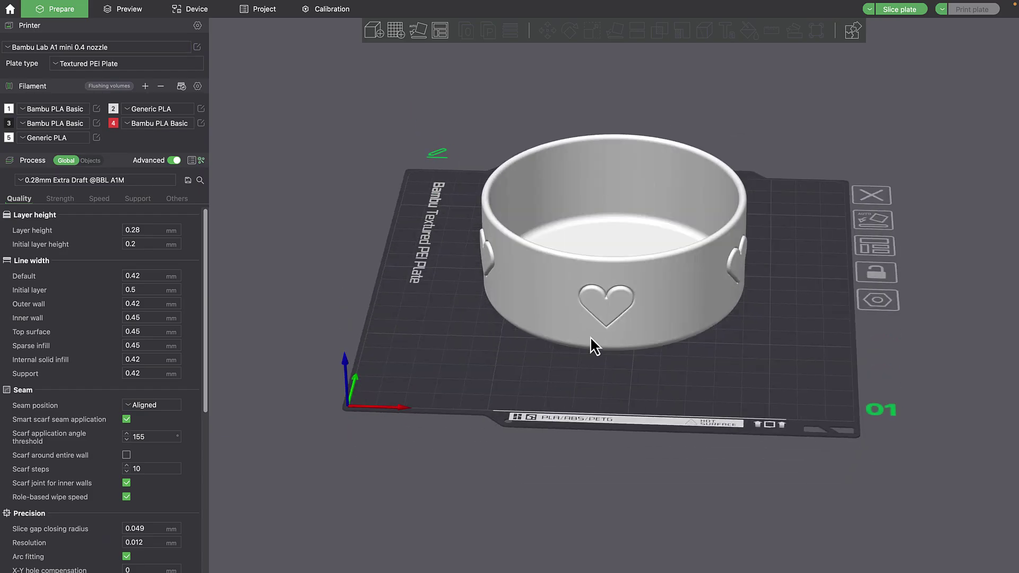
pyautogui.click(602, 281)
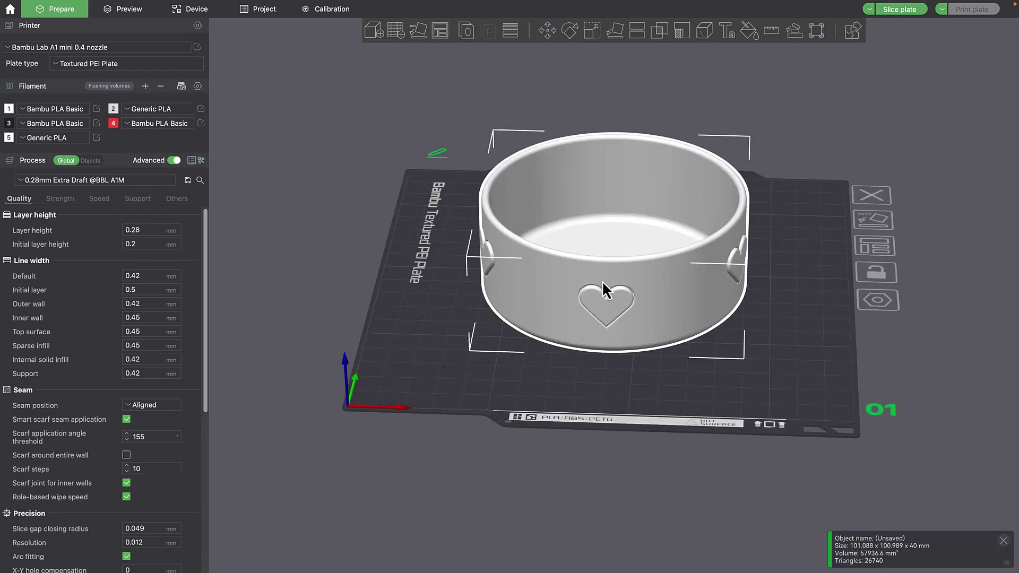
pyautogui.press('4')
pyautogui.moveTo(412, 337); pyautogui.dragTo(539, 216)
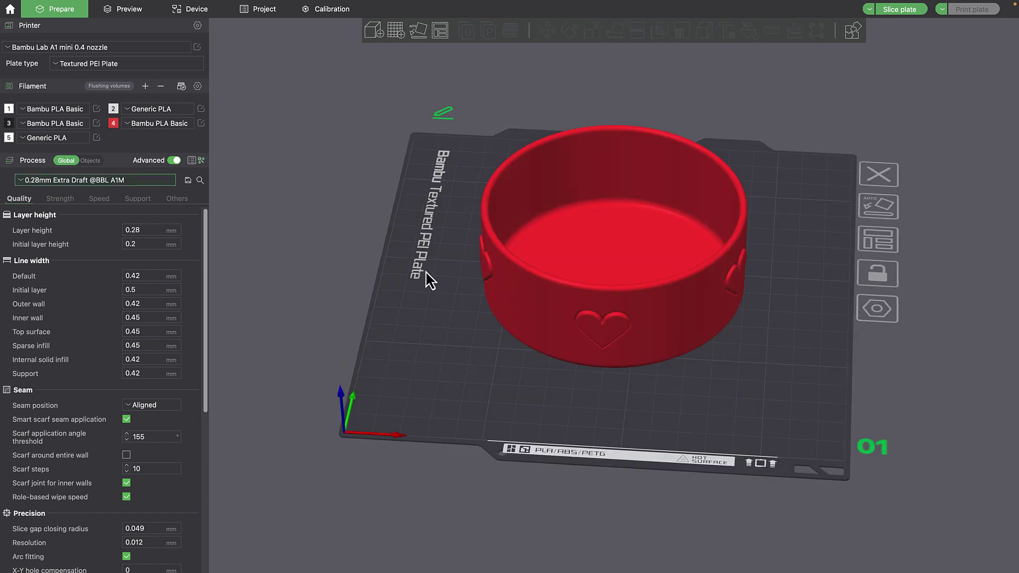
# Step: Switch the printer preset to the Bambu Lab X1 Carbon 0.4 nozzle
pyautogui.click(26, 182)
pyautogui.click(29, 182)
pyautogui.click(56, 47)
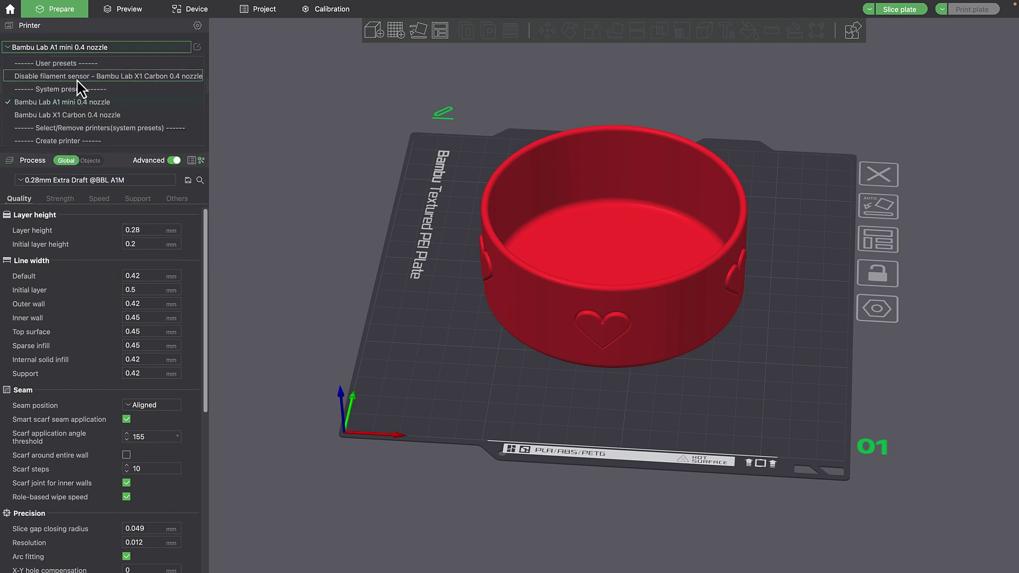
pyautogui.click(80, 115)
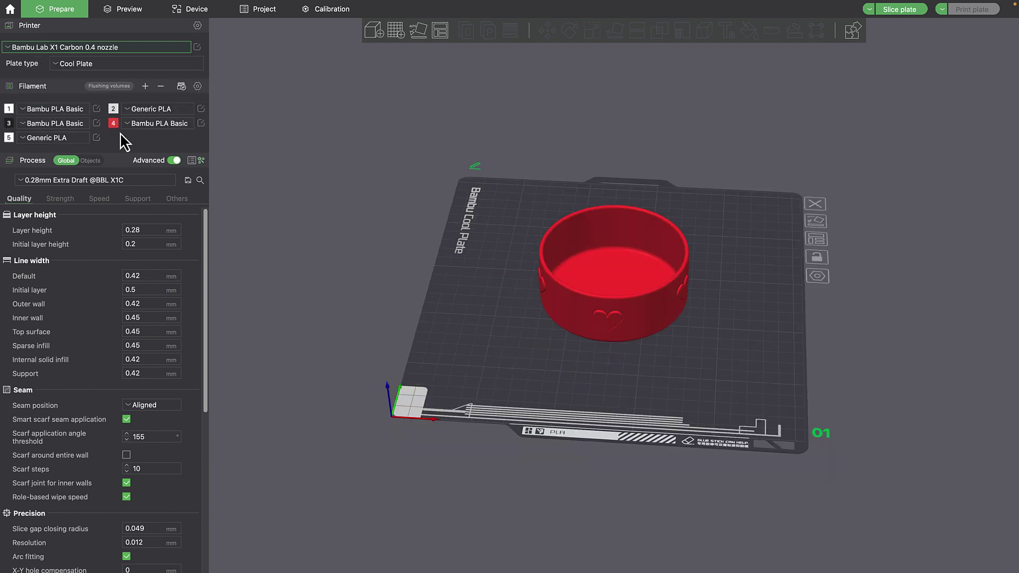
pyautogui.click(134, 246)
# Step: Set Fuzzy Skin to All walls for all five heart parts of the bowl object, leaving out the cylinder
pyautogui.click(91, 162)
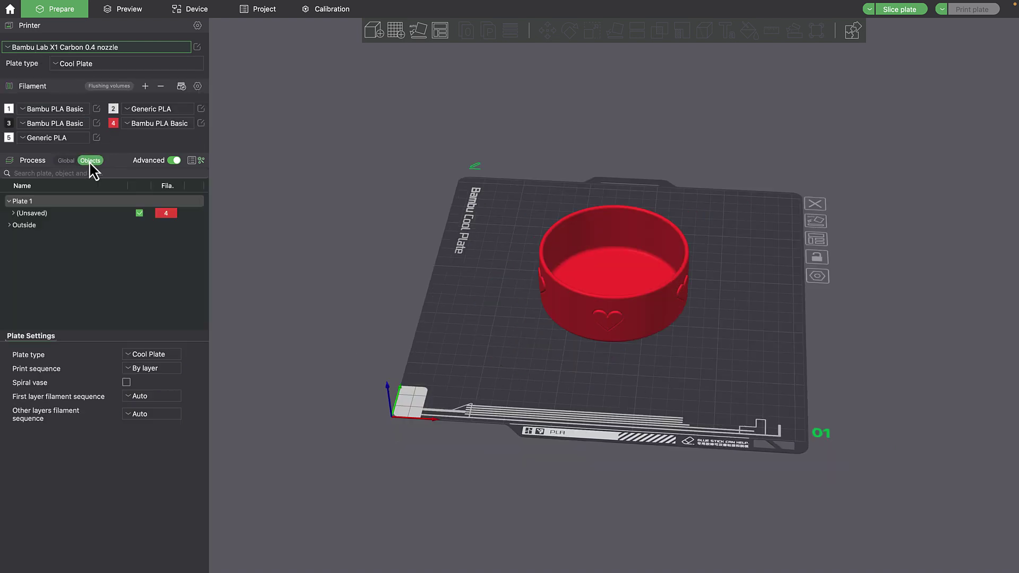
pyautogui.click(13, 214)
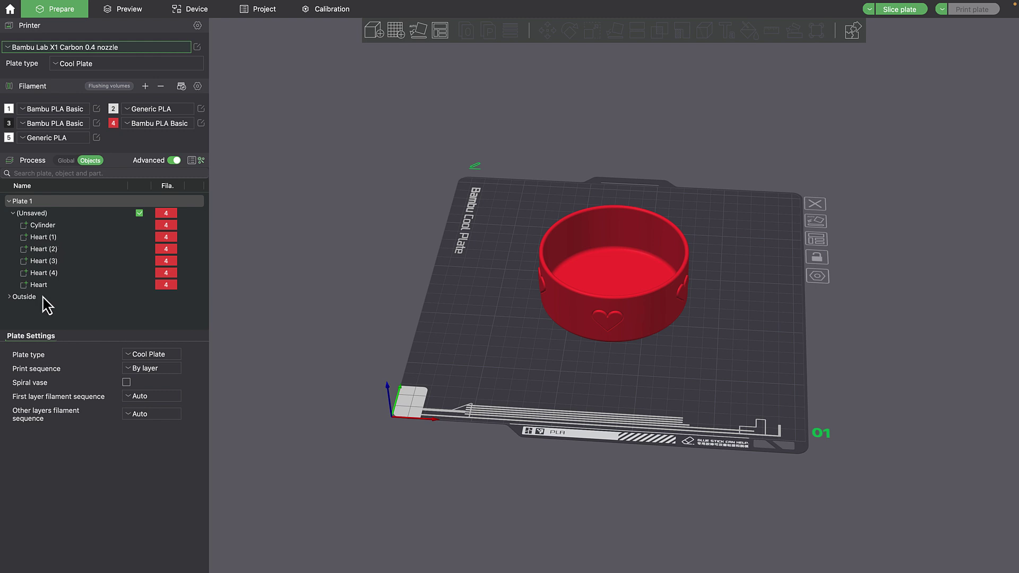
pyautogui.click(48, 237)
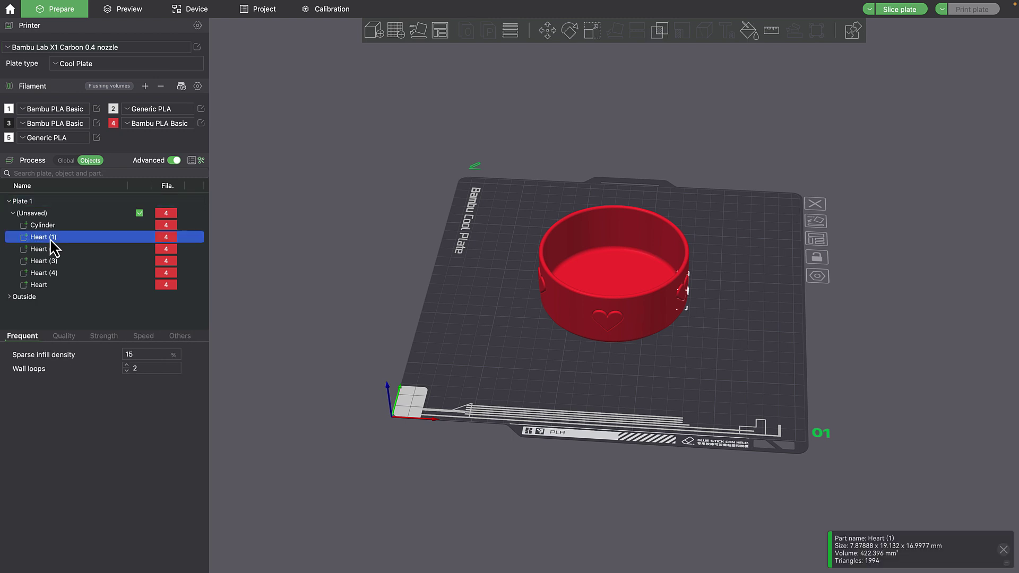
pyautogui.keyDown('shift'); pyautogui.click(48, 286); pyautogui.keyUp('shift')
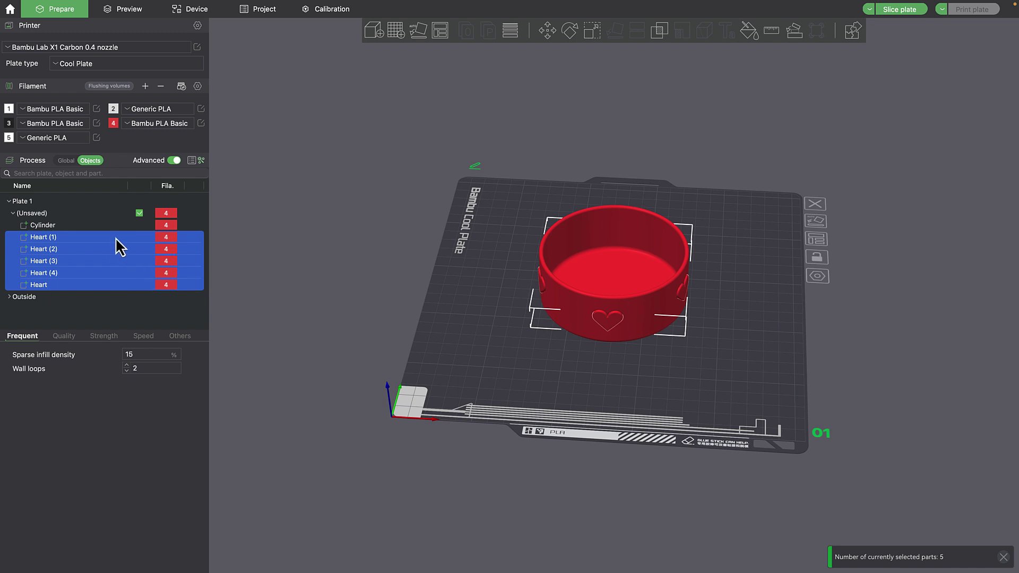
pyautogui.click(183, 336)
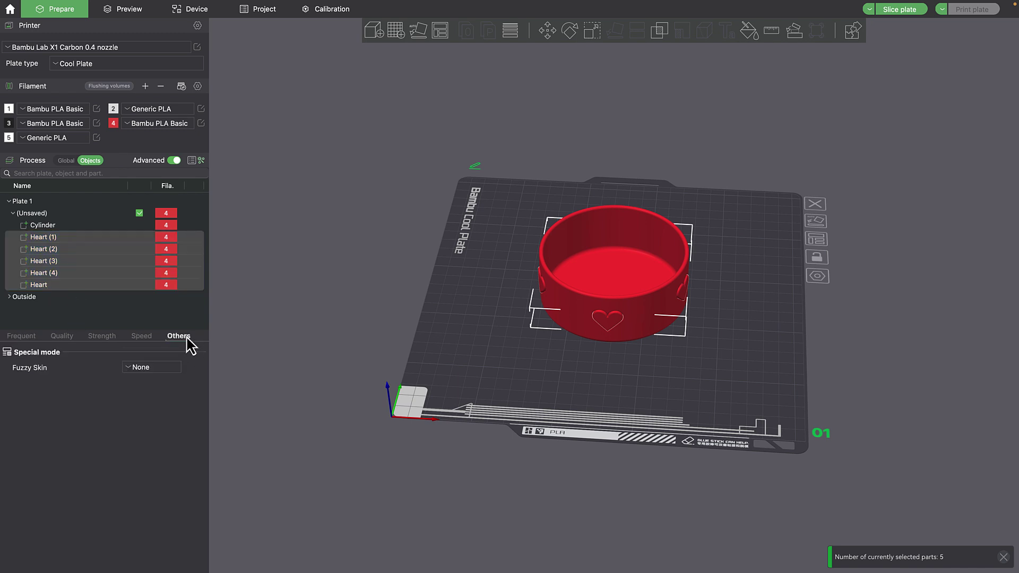
pyautogui.click(126, 370)
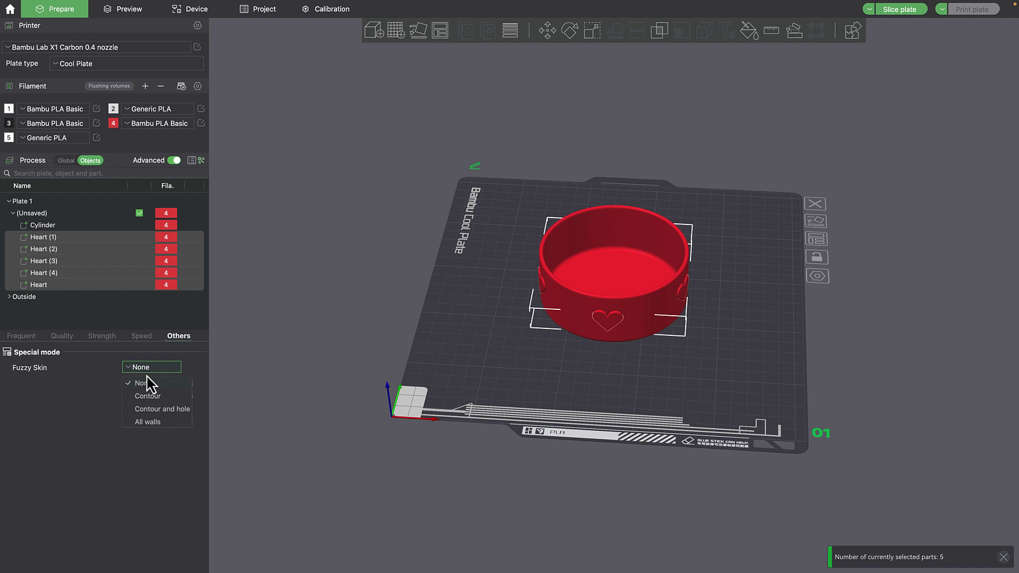
pyautogui.click(158, 423)
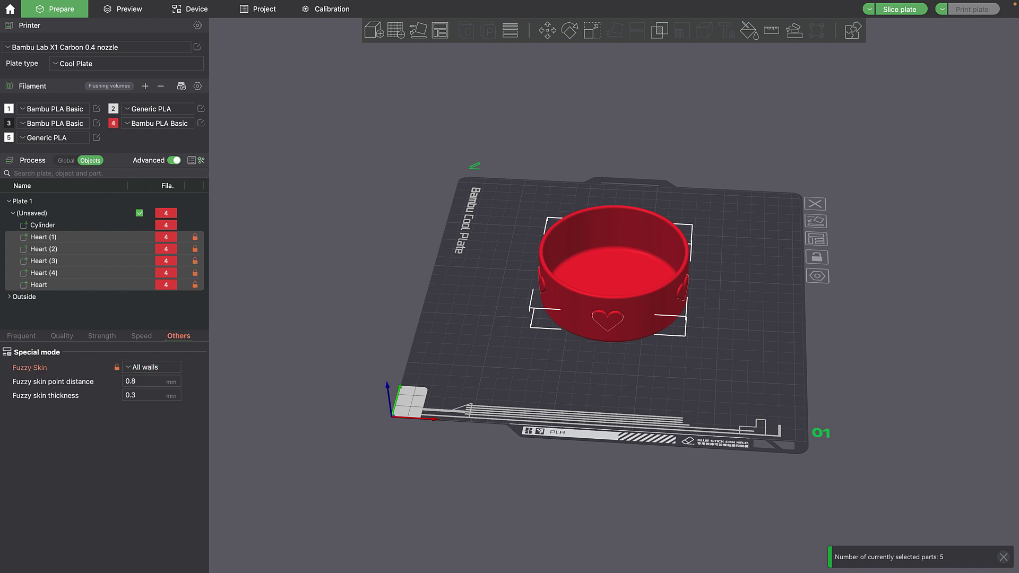
# Step: Set the hearts' fuzzy skin point distance to 0.5 mm and the fuzzy skin thickness to 1 mm
pyautogui.click(143, 381)
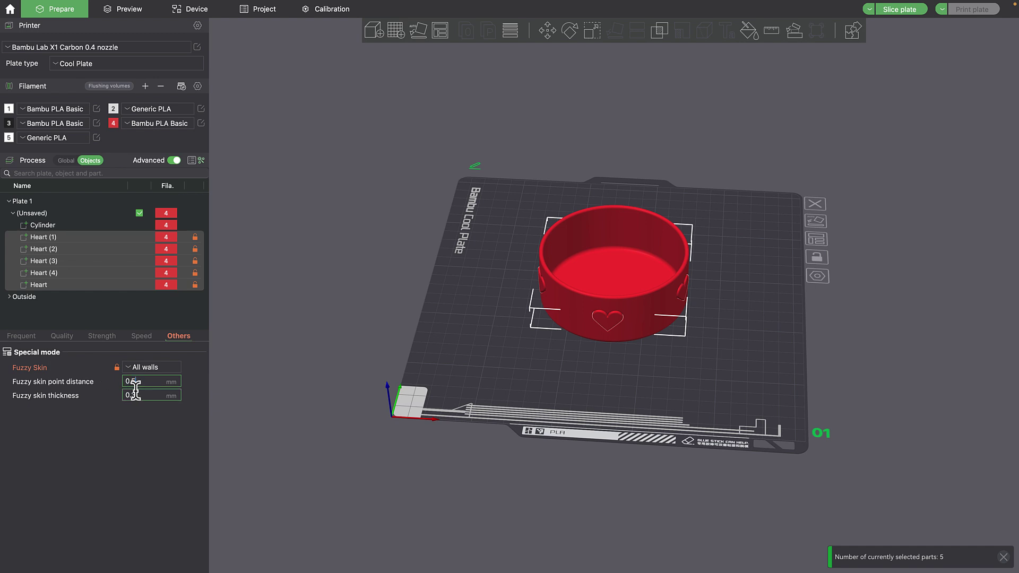
pyautogui.moveTo(146, 394); pyautogui.dragTo(130, 394)
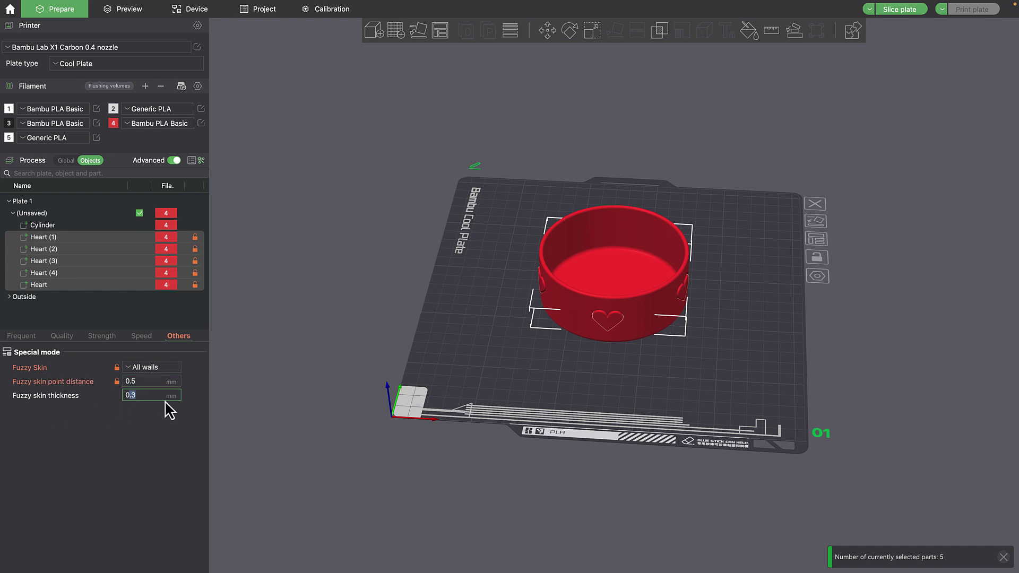
pyautogui.moveTo(150, 395); pyautogui.dragTo(123, 396)
pyautogui.press('Return')
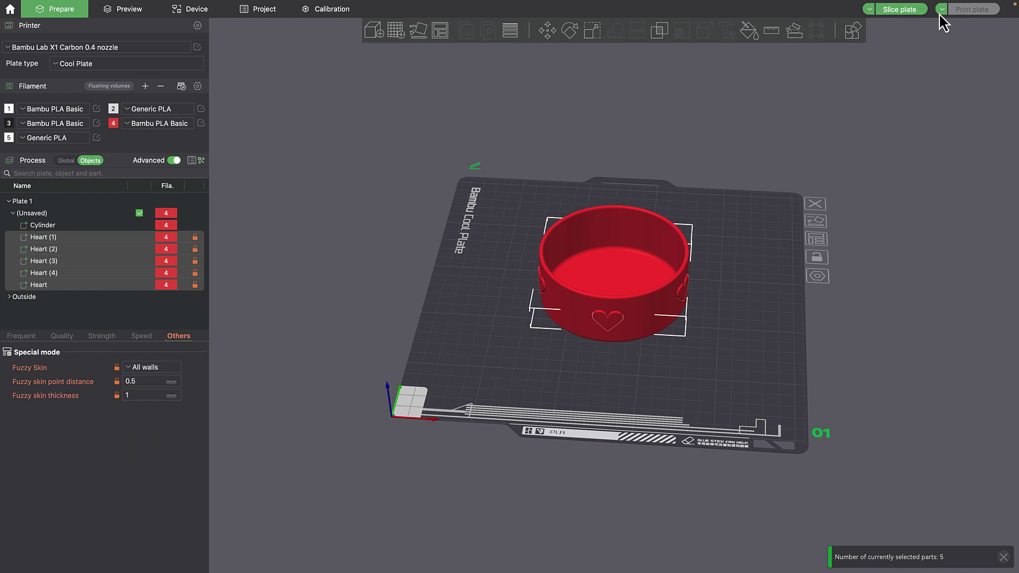
# Step: Slice the plate and view the fuzzy hearts on the bowl's outer wall up close in the sliced preview
pyautogui.click(911, 11)
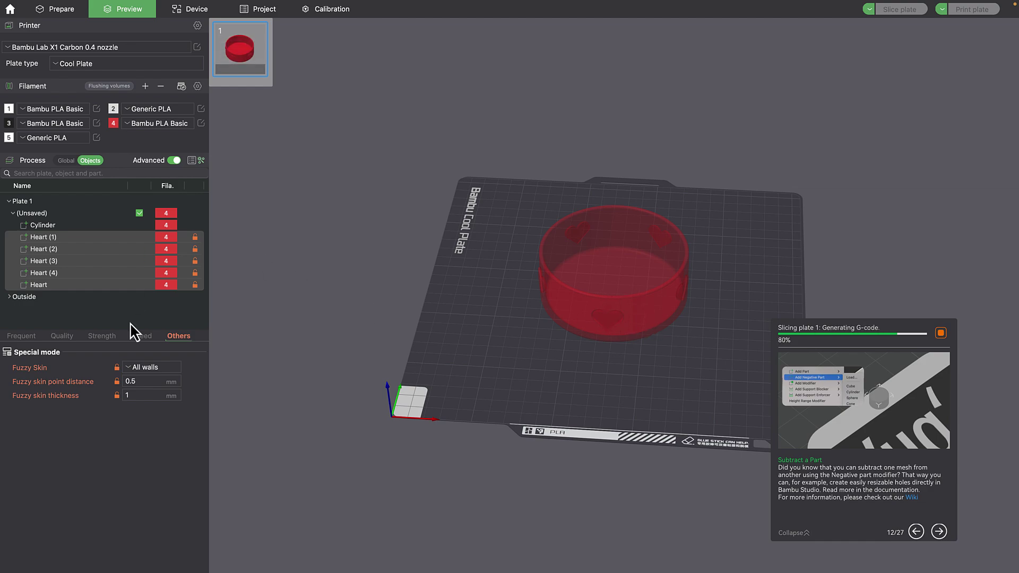
pyautogui.scroll(-6, 632, 317)
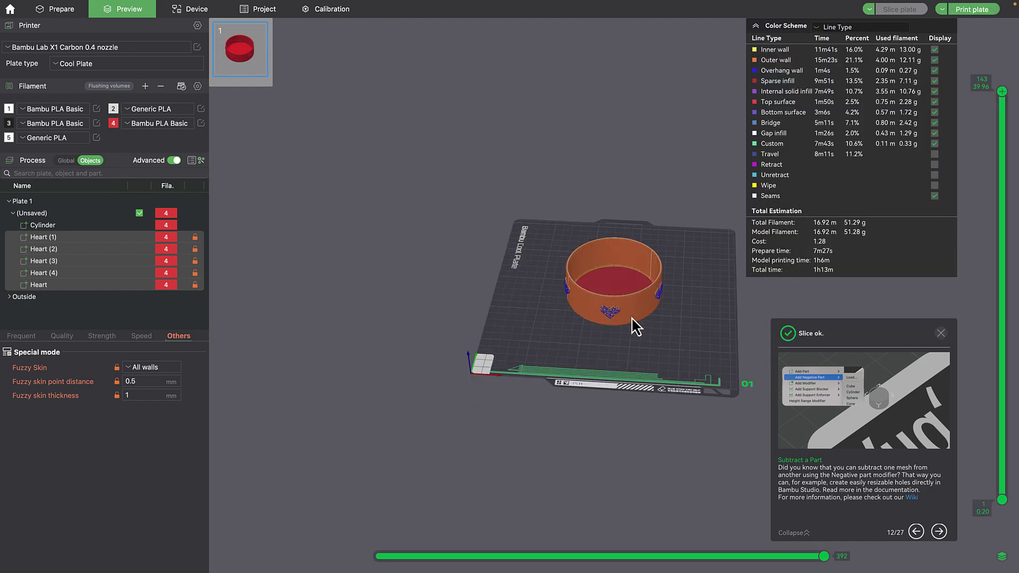
pyautogui.scroll(15, 632, 317)
pyautogui.scroll(-5, 631, 317)
pyautogui.moveTo(677, 481); pyautogui.dragTo(624, 468)
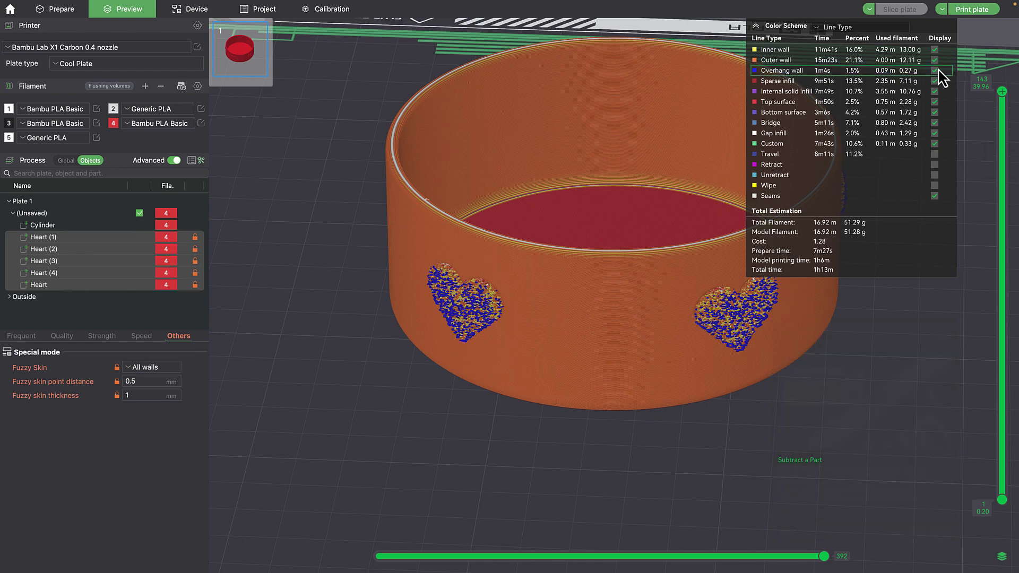
# Step: Check the sliced bowl's line type breakdown and total print time, and examine the texture of the hearts
pyautogui.click(755, 25)
pyautogui.moveTo(1000, 93)
pyautogui.mouseDown()
pyautogui.moveTo(1002, 448)
pyautogui.moveTo(1007, 80)
pyautogui.mouseUp()
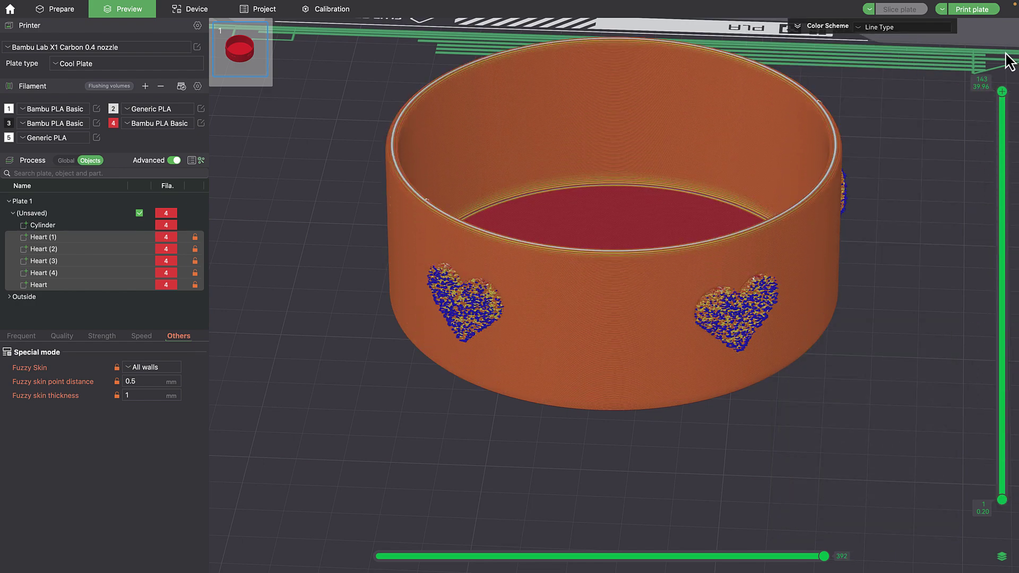
pyautogui.click(798, 27)
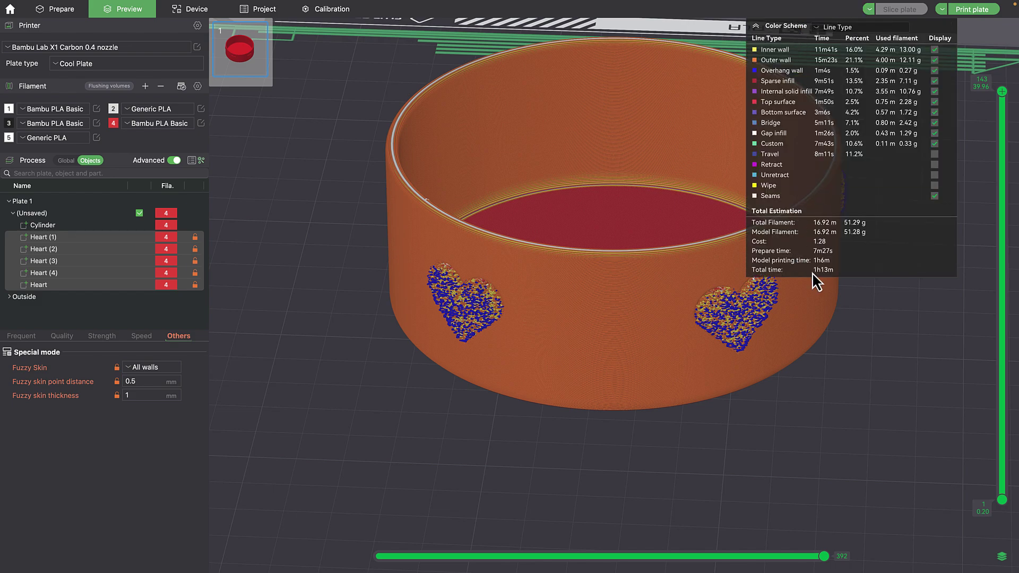
pyautogui.scroll(5, 823, 405)
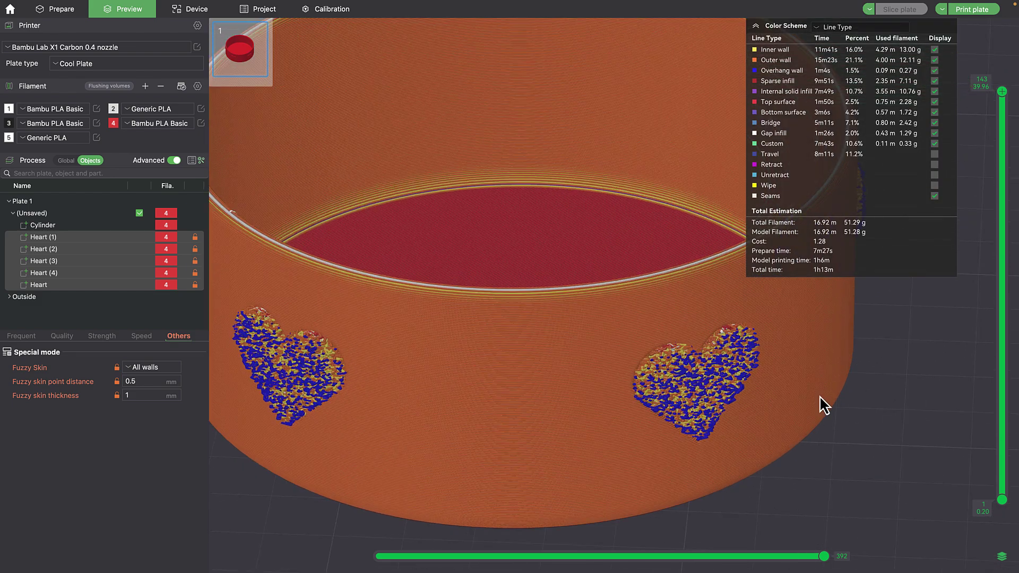
pyautogui.scroll(-5, 820, 397)
pyautogui.moveTo(819, 386); pyautogui.dragTo(813, 408, button='middle')
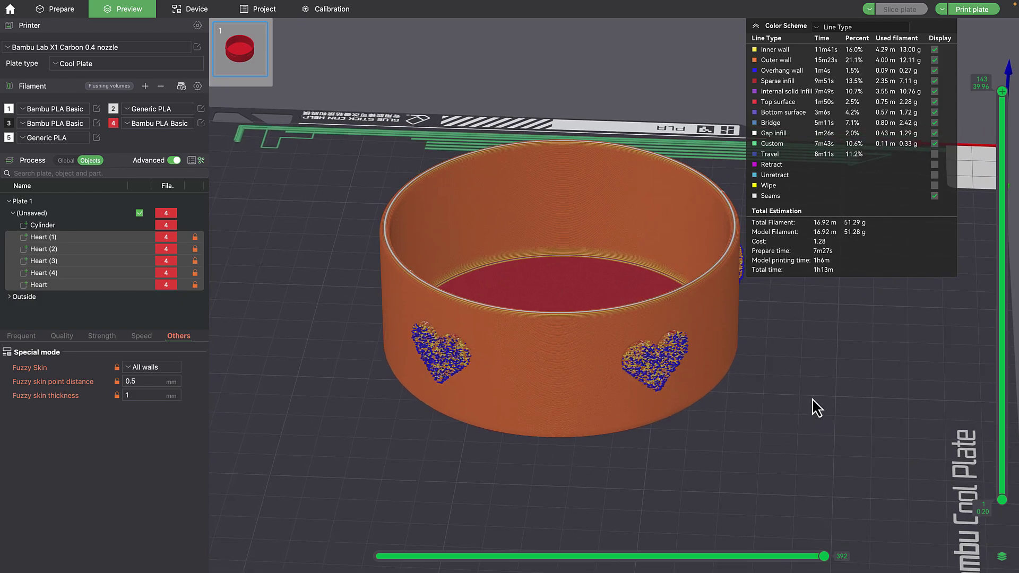